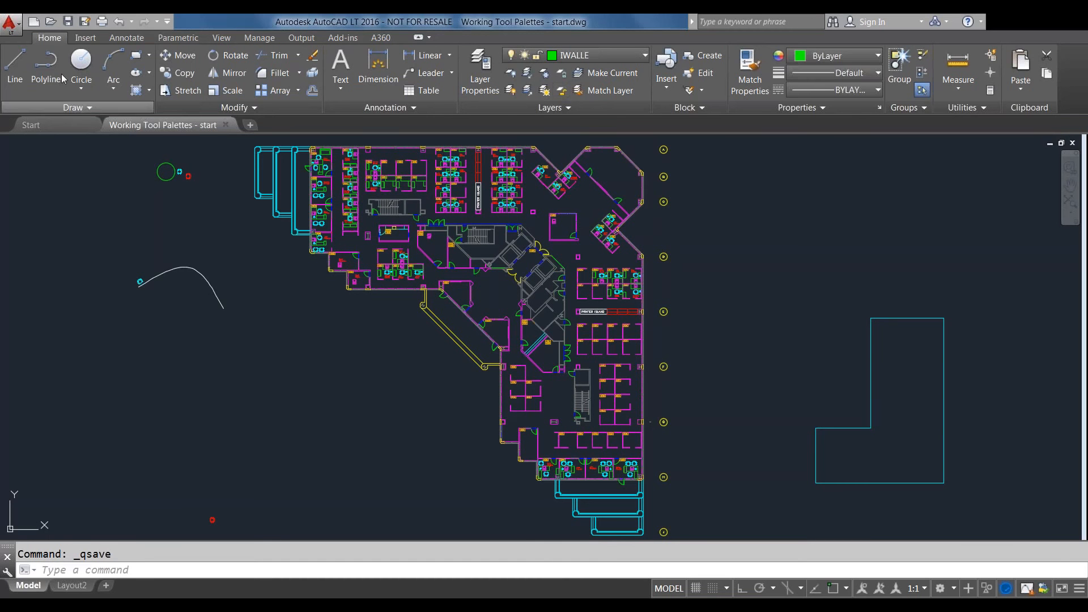
- Open and close the Tool Palettes window twice
left_click(222, 38)
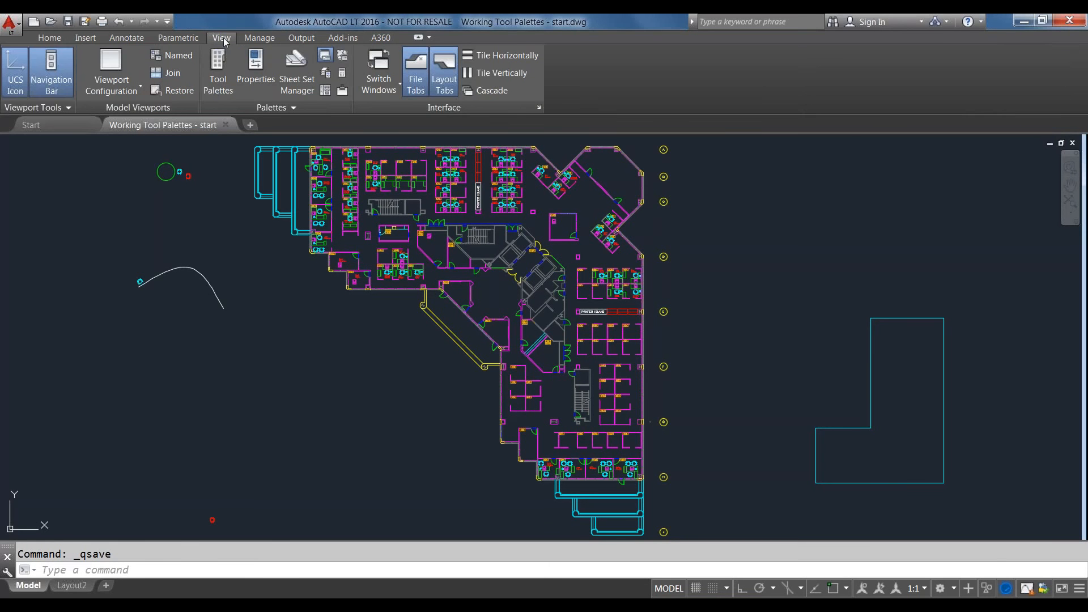
left_click(214, 86)
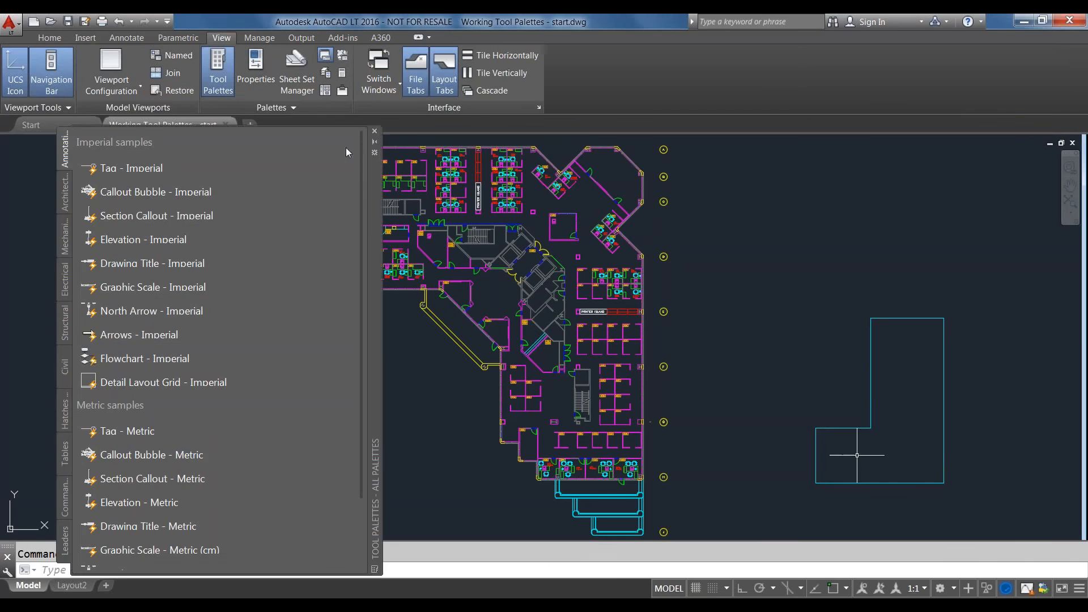
left_click(375, 133)
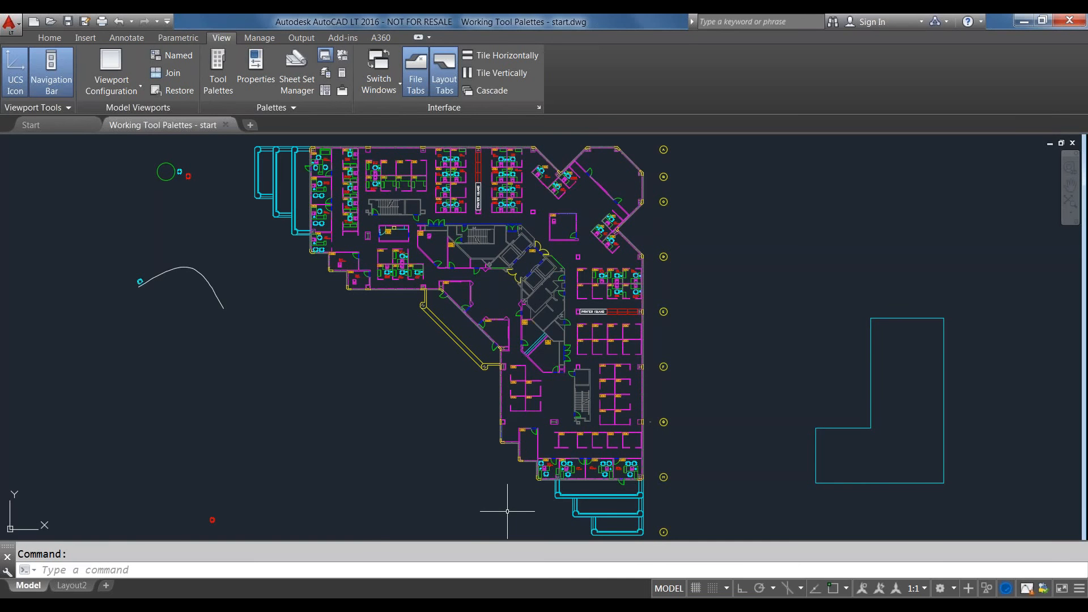
key("ctrl+3")
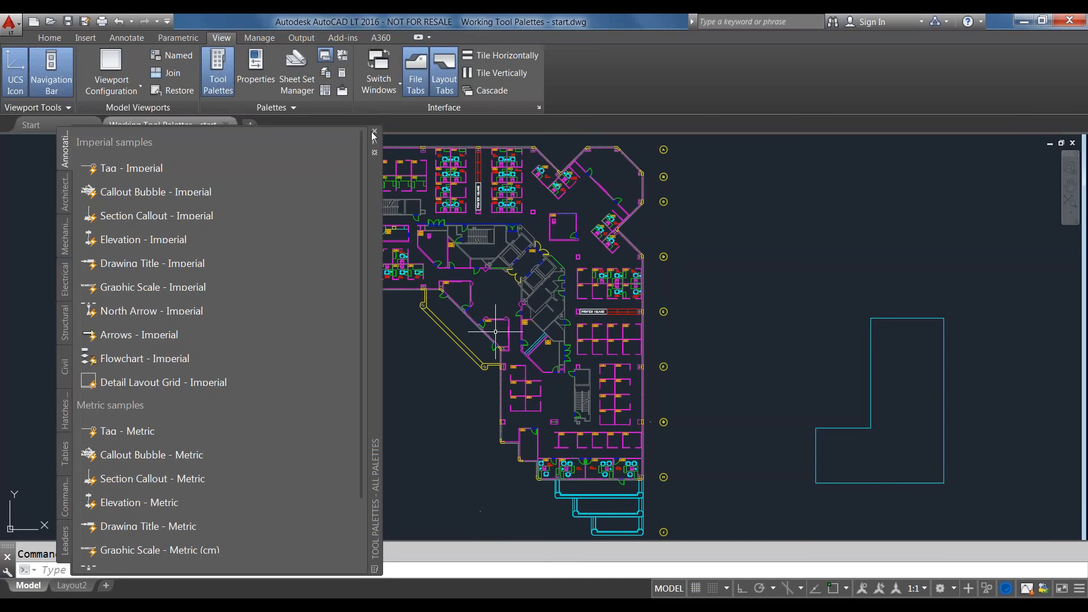
left_click(374, 132)
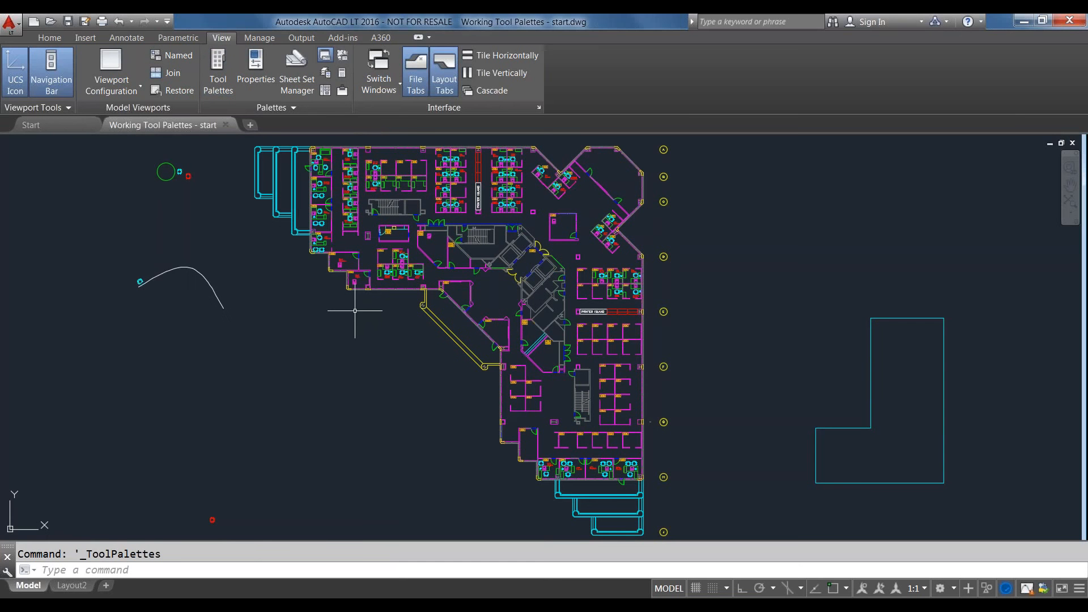
- Open the Tool Palettes window with the TOOLPALETTES command
type("To")
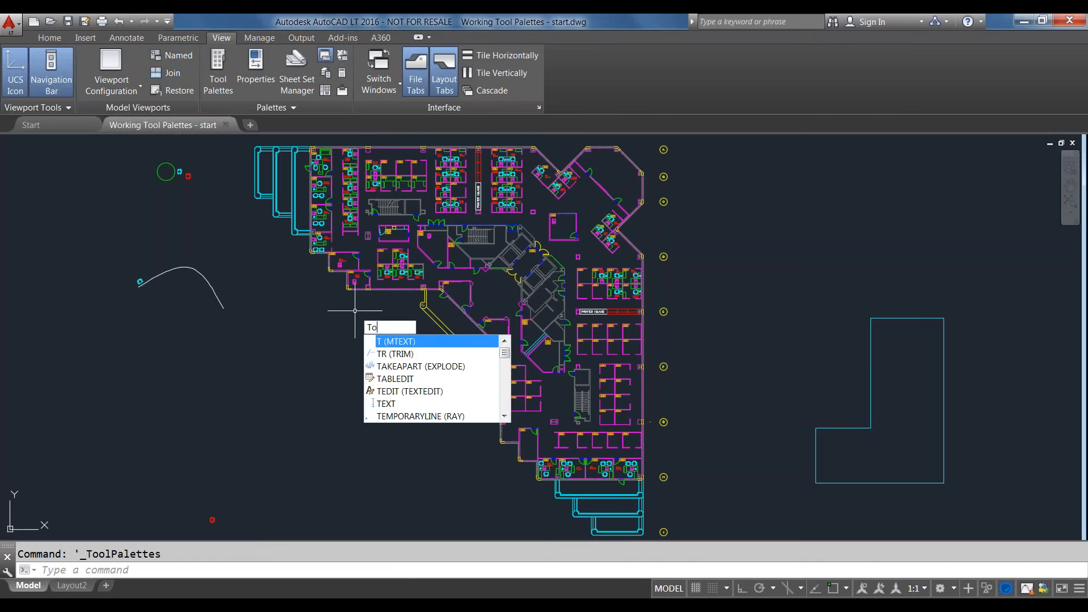
type("olpalettes")
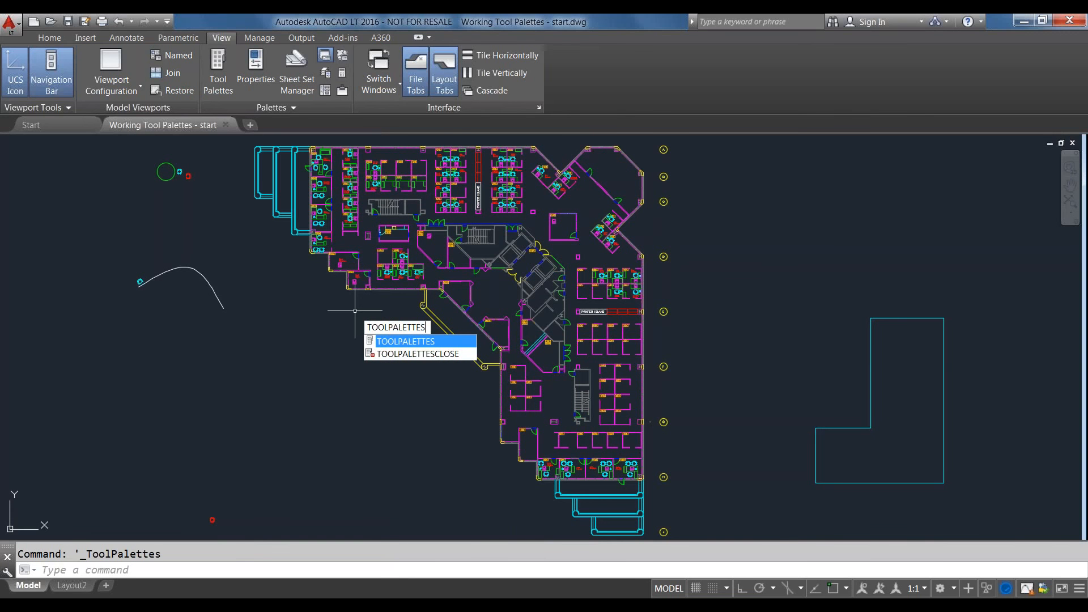
key("Return")
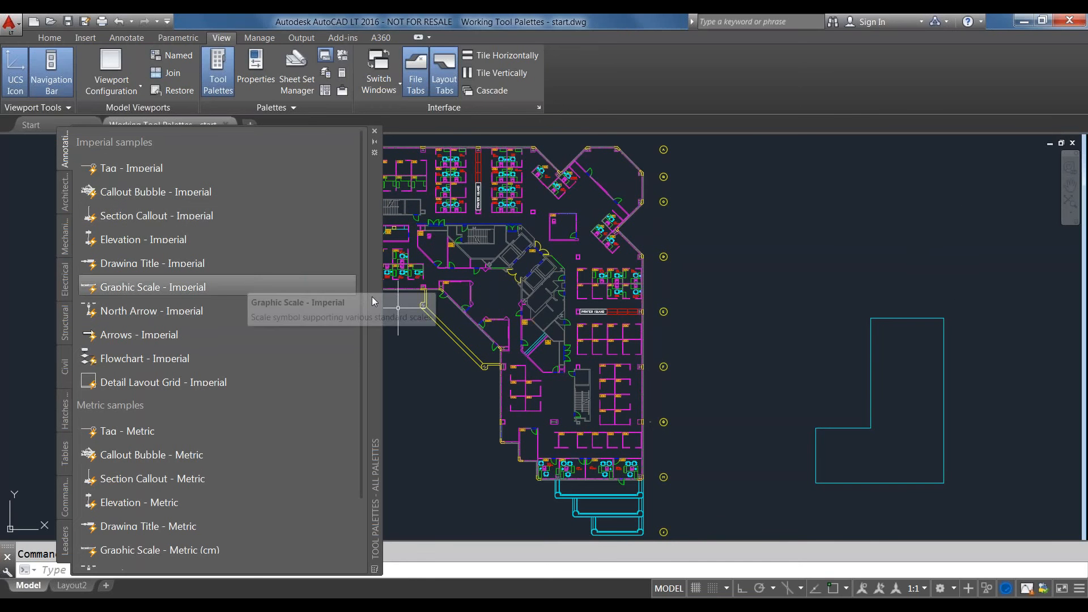
- Allow docking for the Tool Palettes window and anchor it on the left
right_click(375, 169)
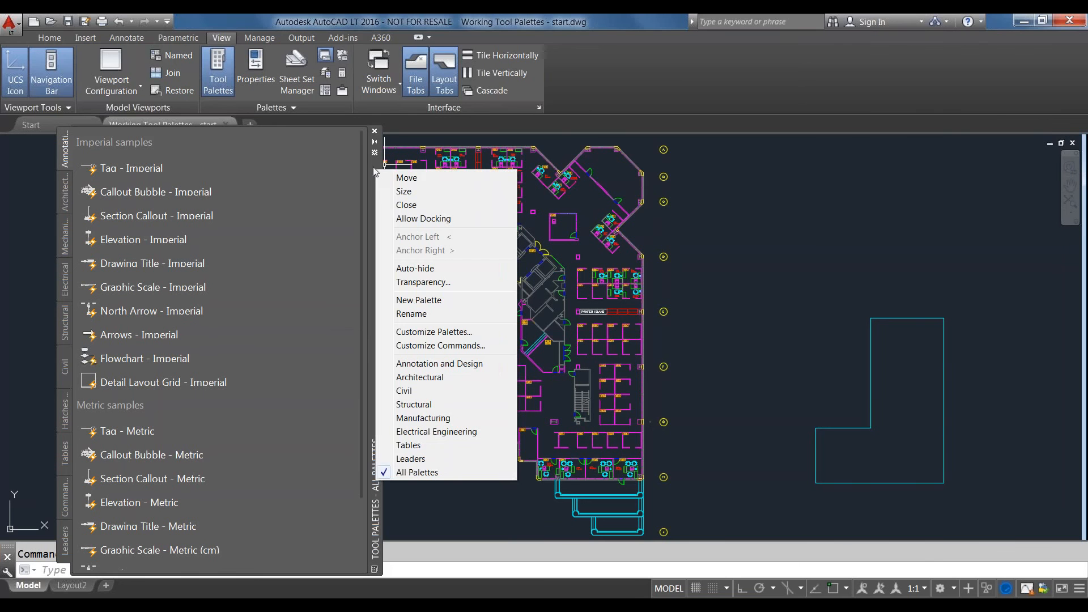
left_click(379, 216)
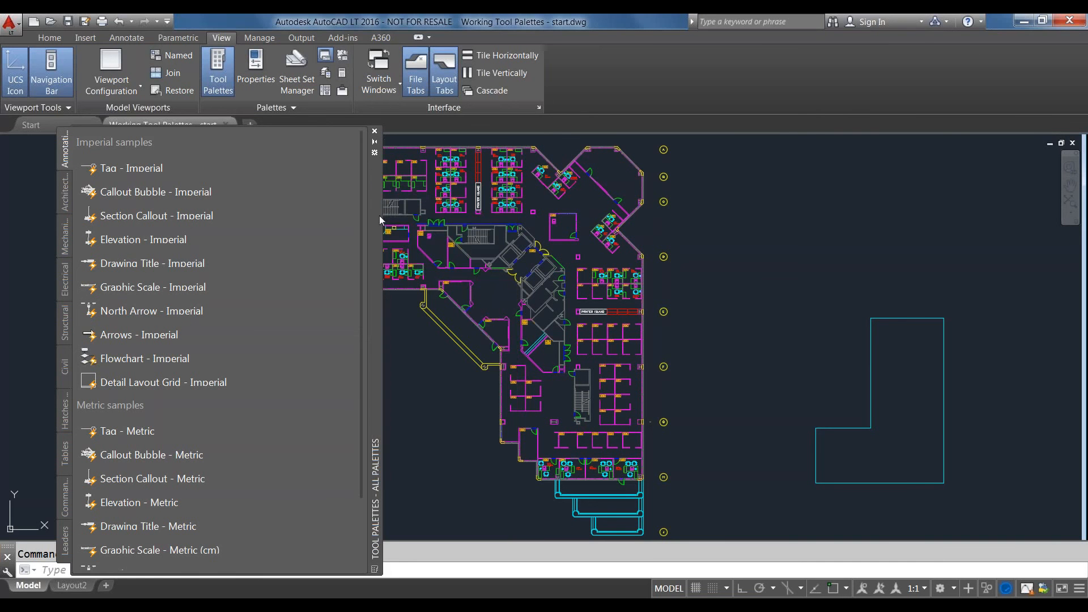
right_click(372, 173)
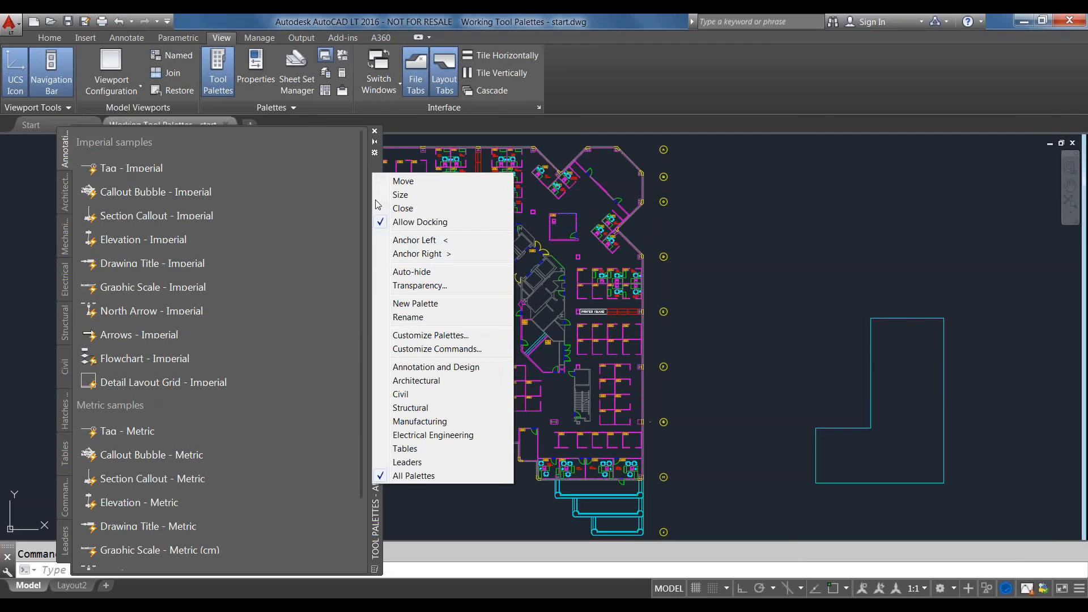
left_click(385, 242)
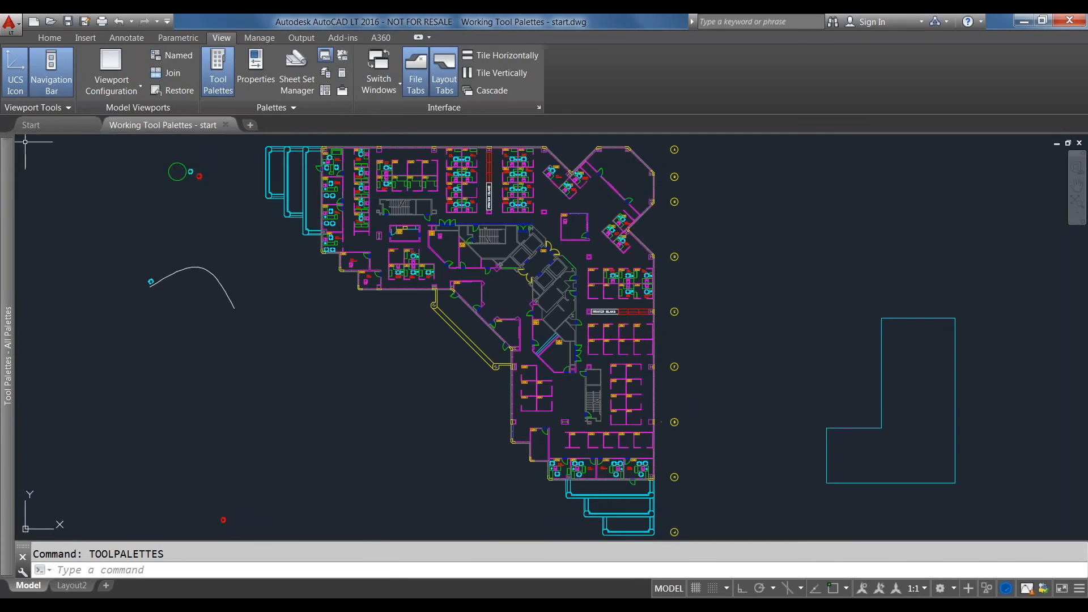
- Pin the anchored Tool Palettes open as a docked panel, and turn off Allow Docking to float it again
mouse_move(4, 168)
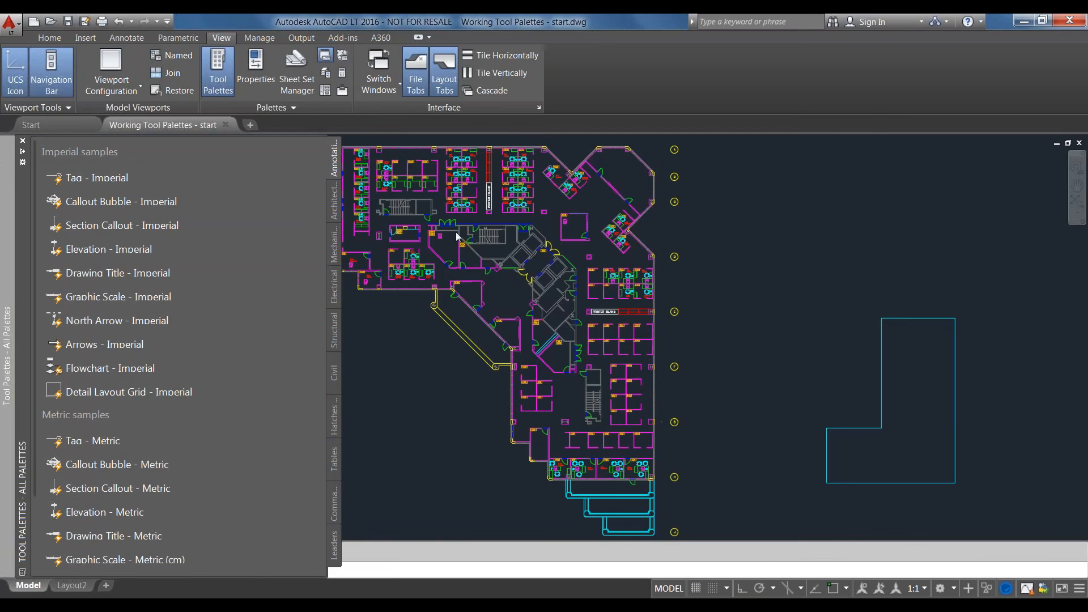
left_click(21, 151)
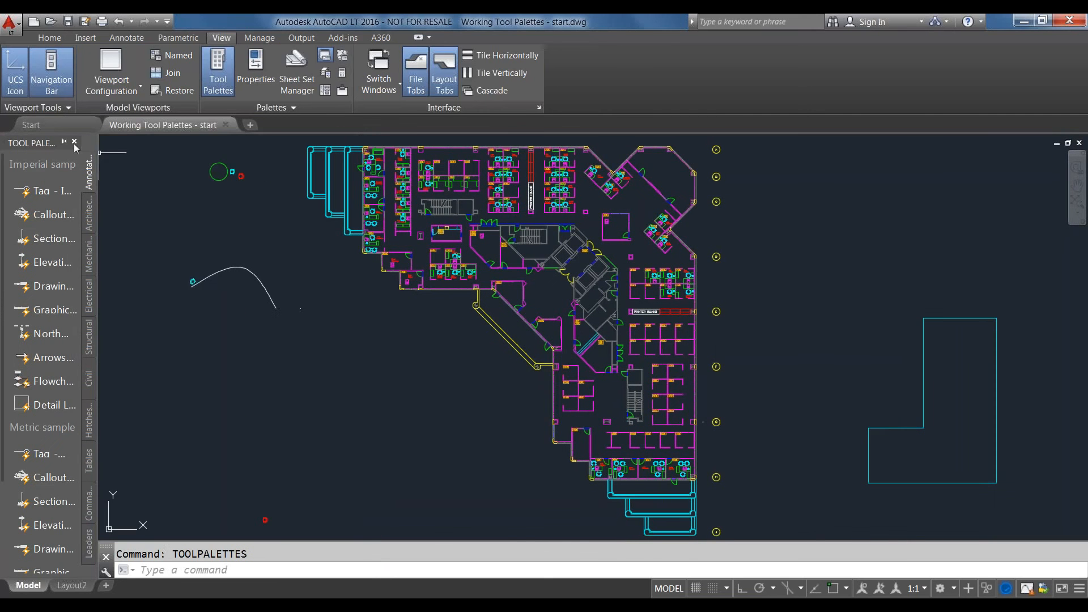
right_click(74, 153)
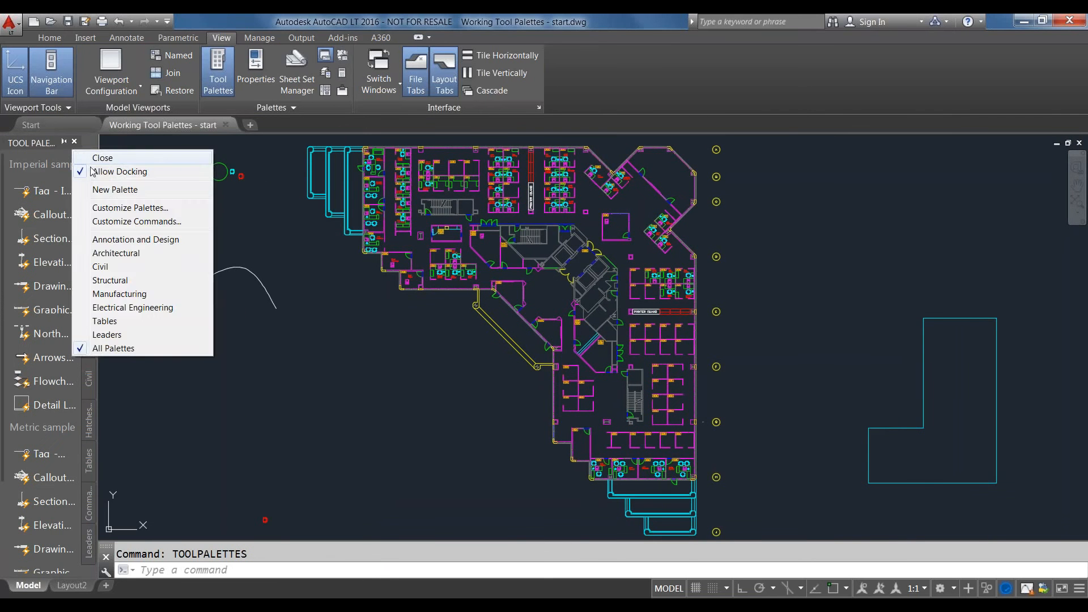
left_click(95, 175)
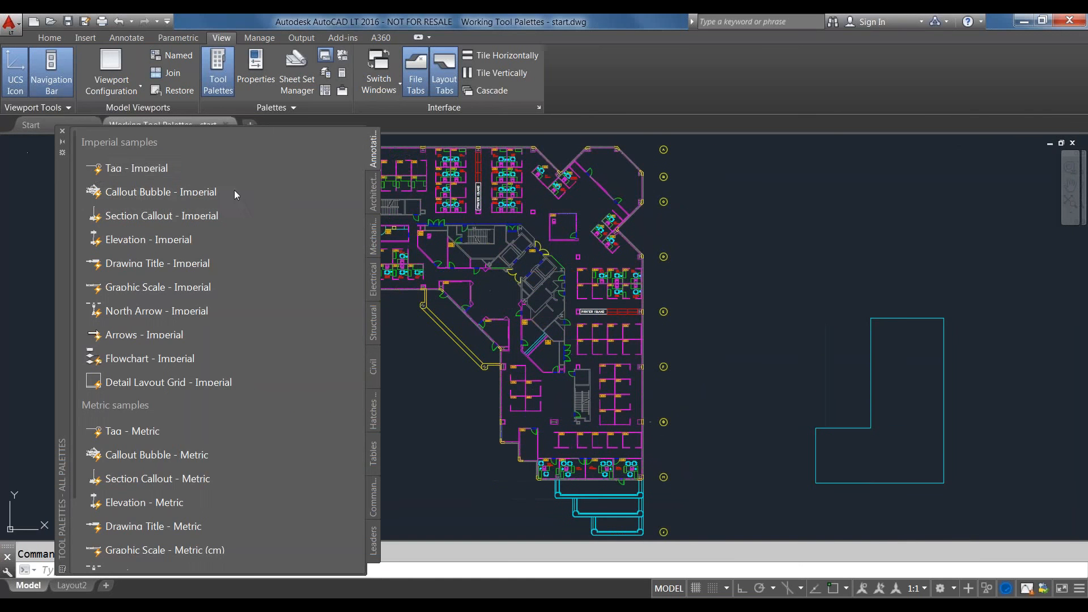
- Look through the Architectural, Mechanical, Electrical and Annotation tool palettes and the Annotation palette's options
left_click(373, 193)
left_click(374, 241)
left_click(376, 277)
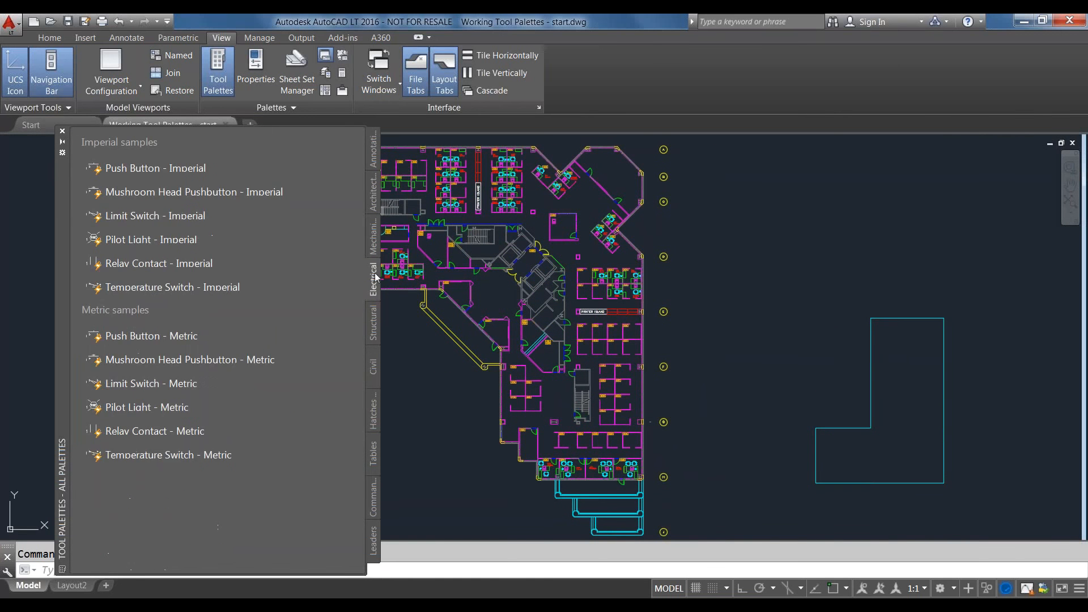
left_click(373, 245)
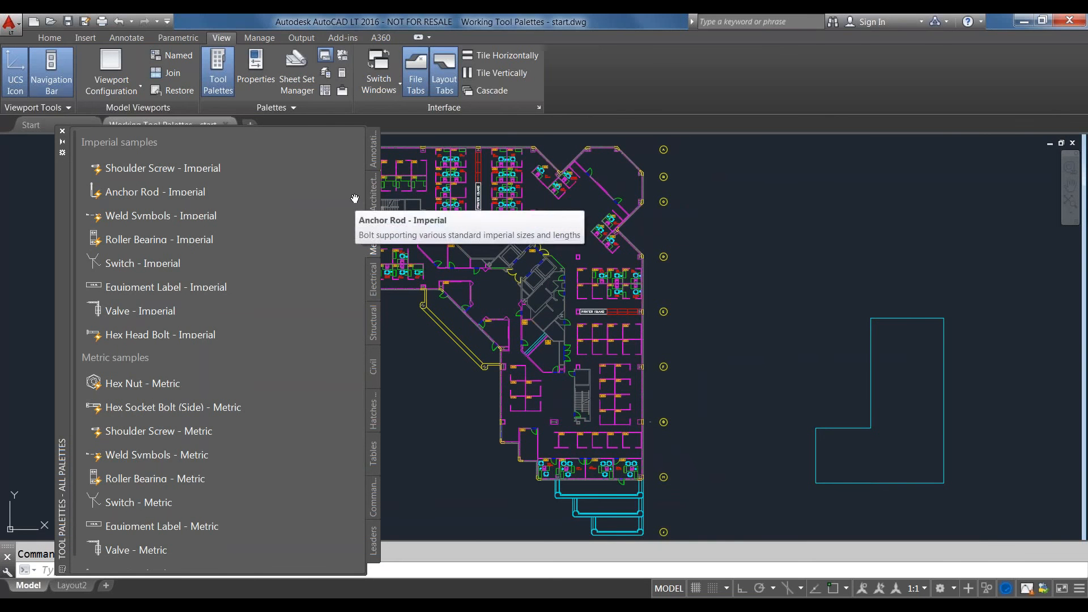
left_click(369, 160)
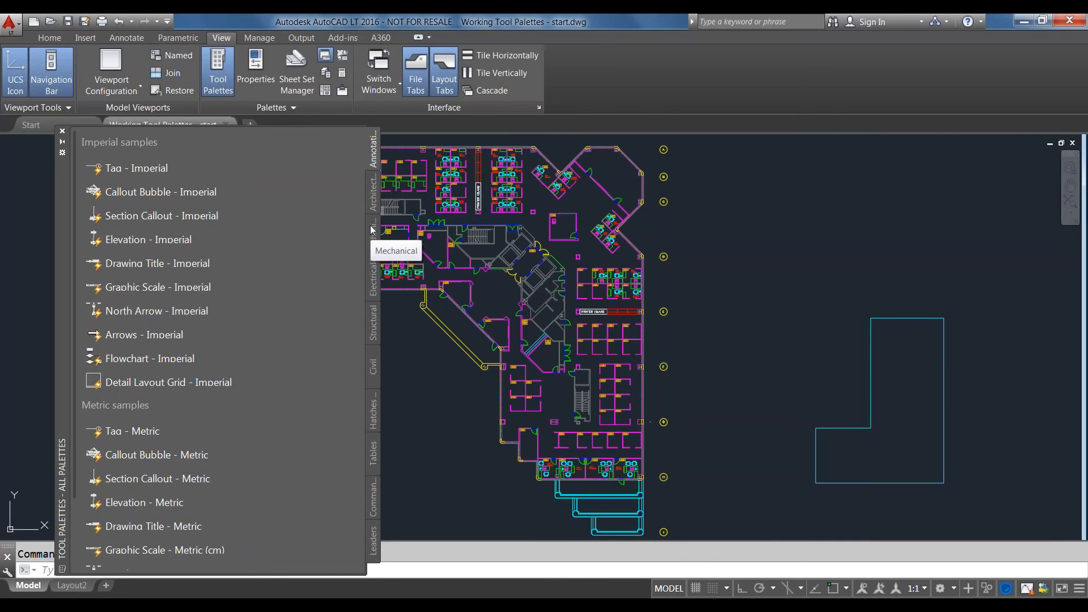
right_click(373, 153)
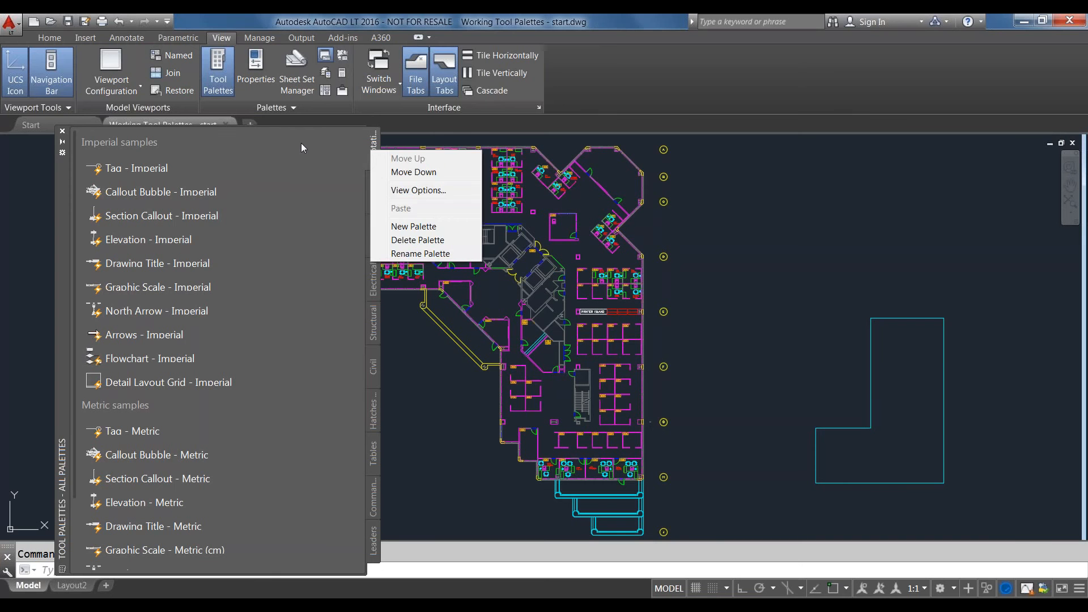
key("Escape")
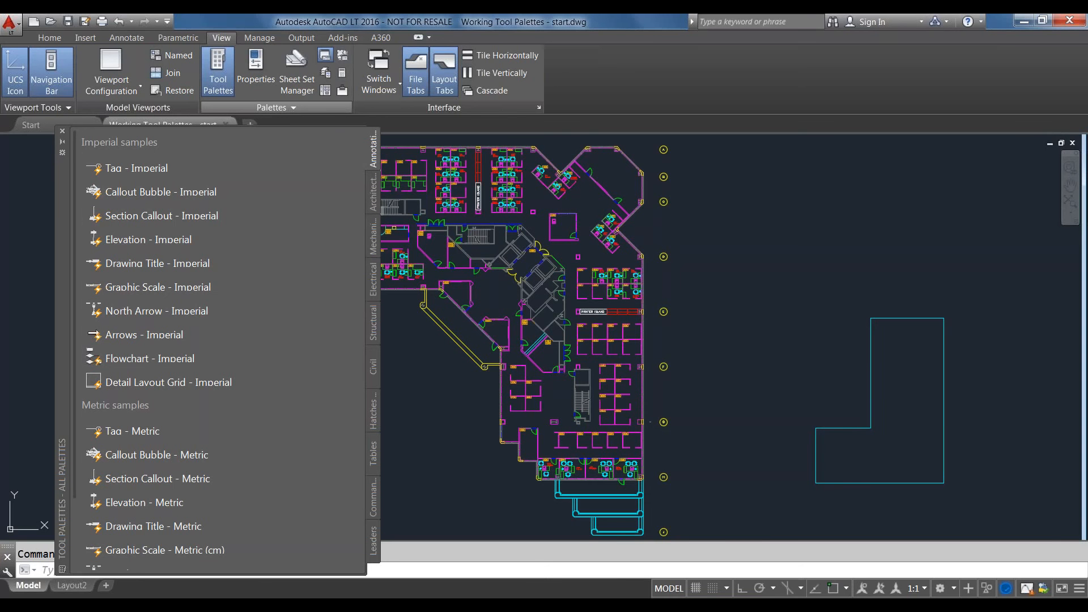
- Create a new empty tool palette and move it up to first place, above the Annotation palette
right_click(376, 149)
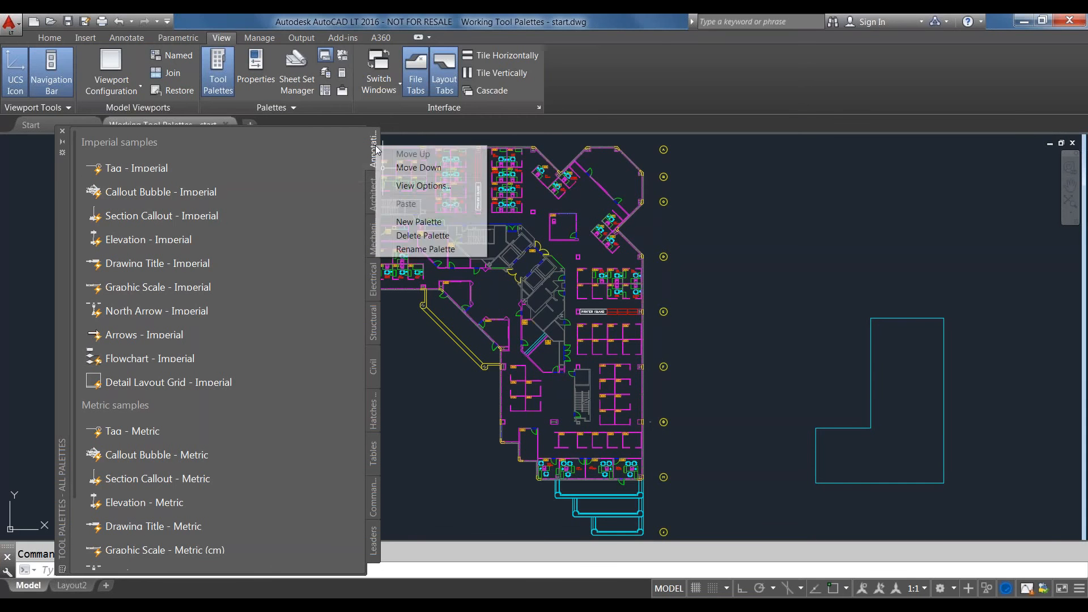
left_click(401, 222)
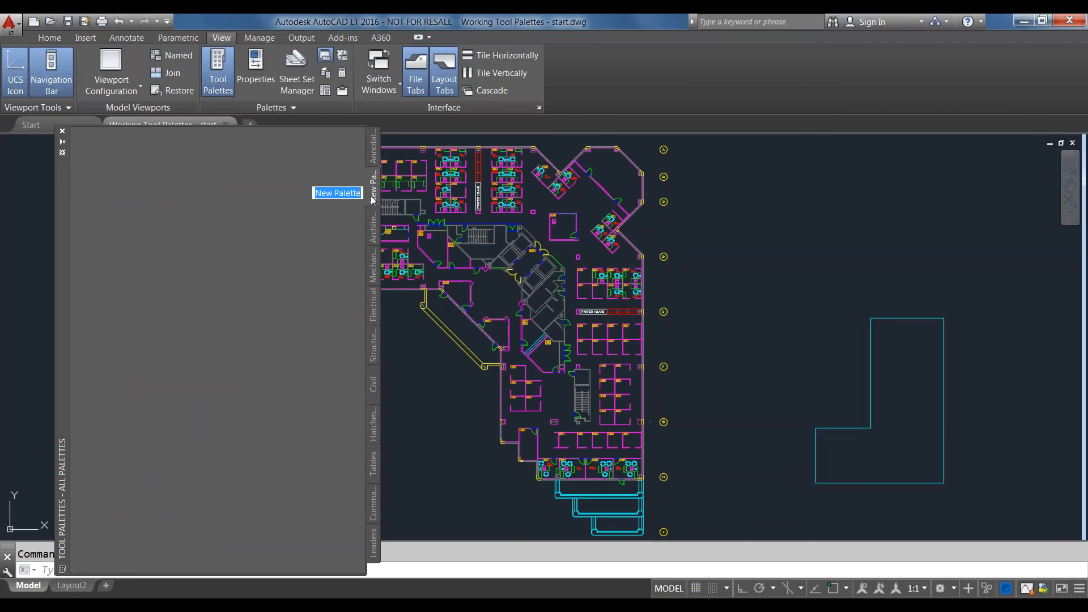
right_click(373, 198)
left_click(408, 205)
right_click(369, 149)
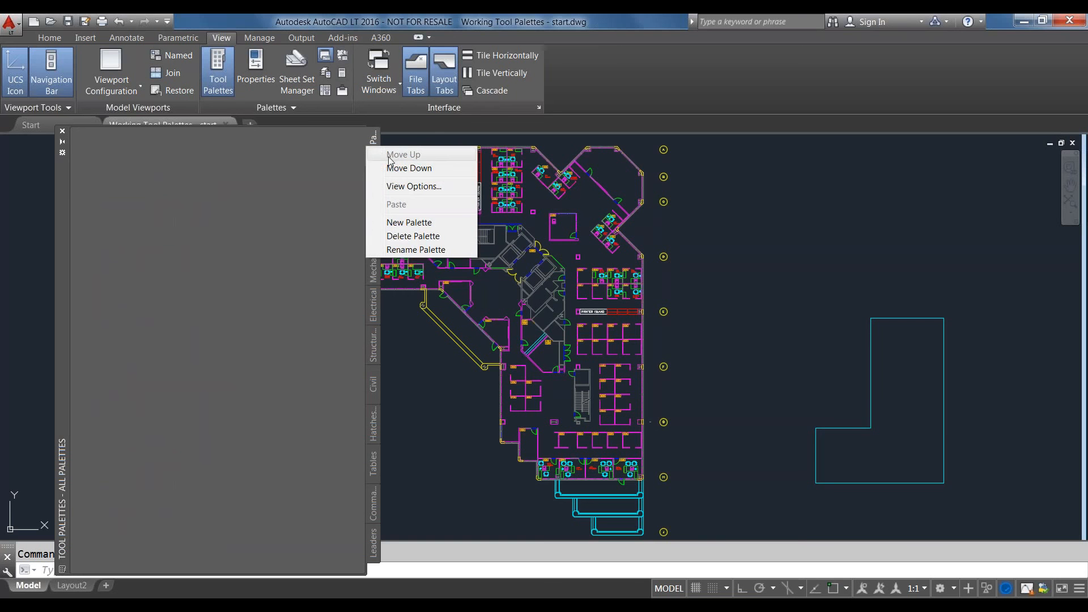
left_click(355, 161)
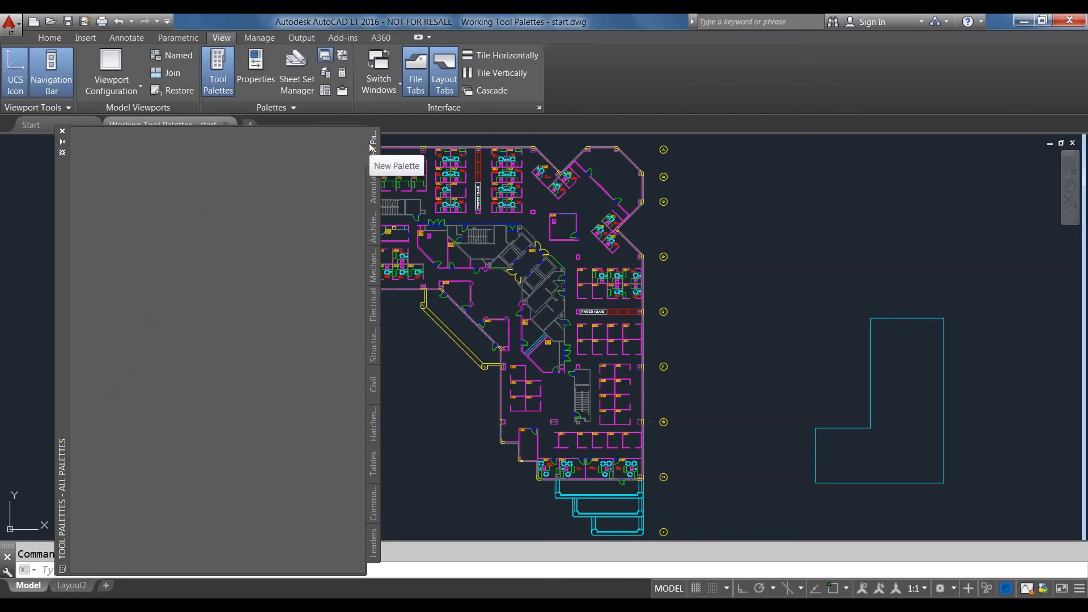
- Rename the new tool palette as Office Furniture
right_click(372, 147)
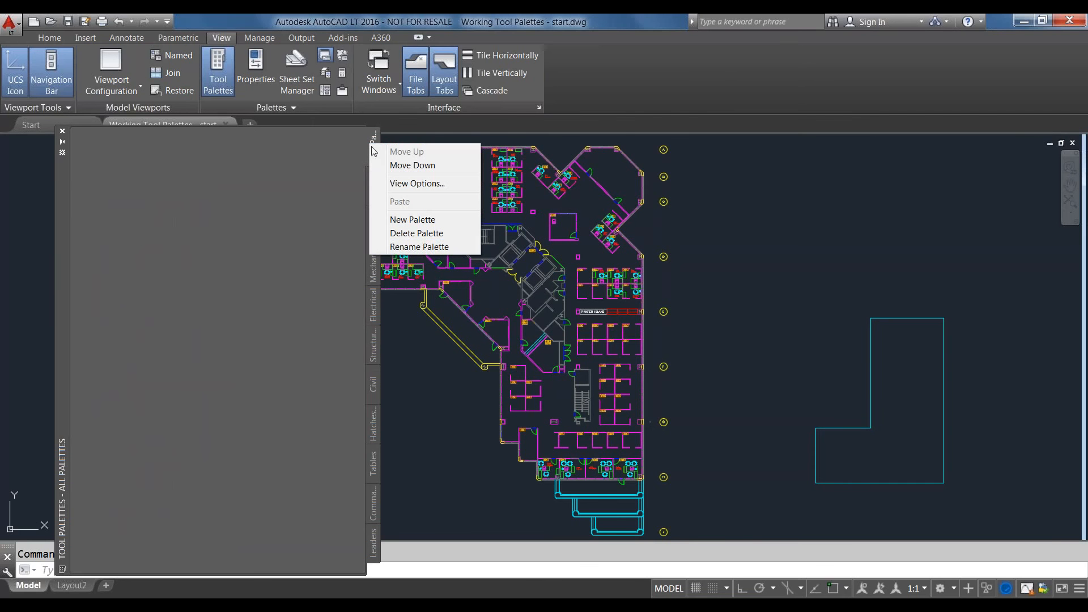
left_click(393, 250)
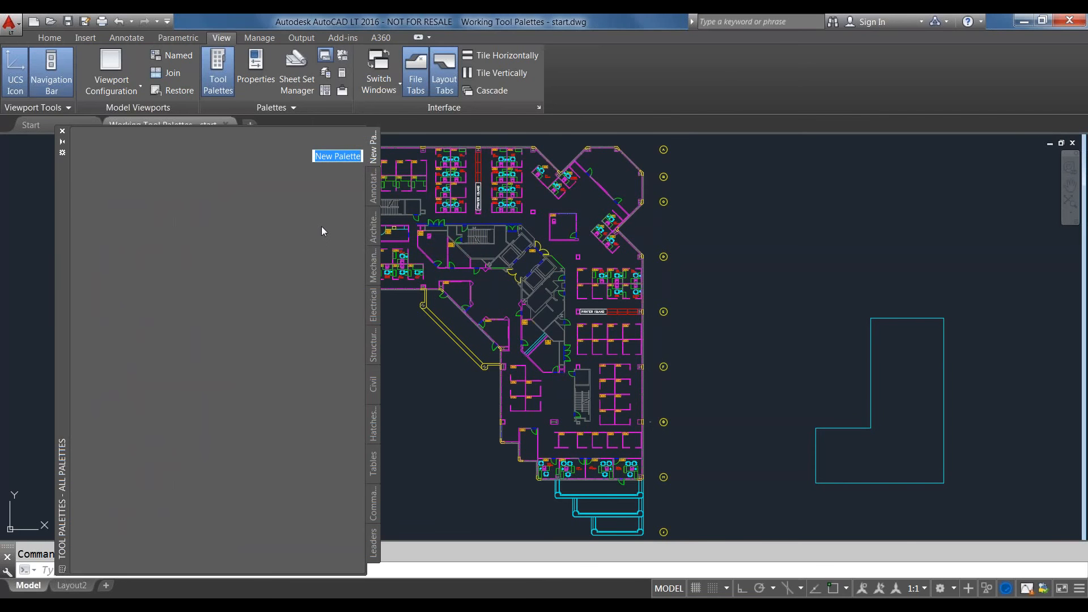
type("Office Furniture")
key("Return")
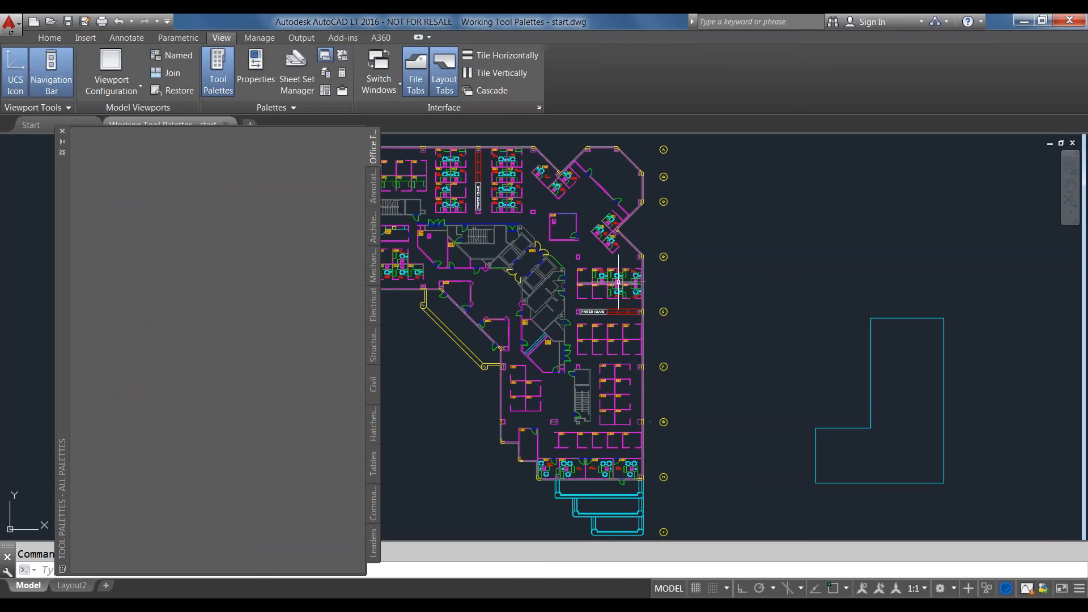
- Add the CHAIR7 chair block from cubicle 6124 in the floor plan to the Office Furniture palette
scroll(617, 279, "up", 5)
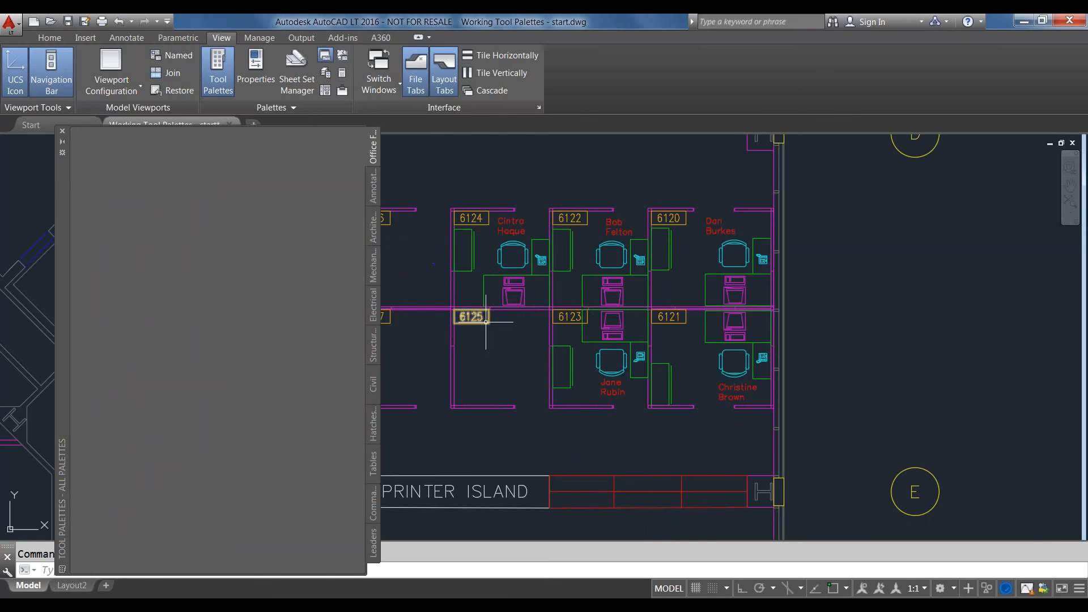
middle_click_drag(479, 340, 500, 348)
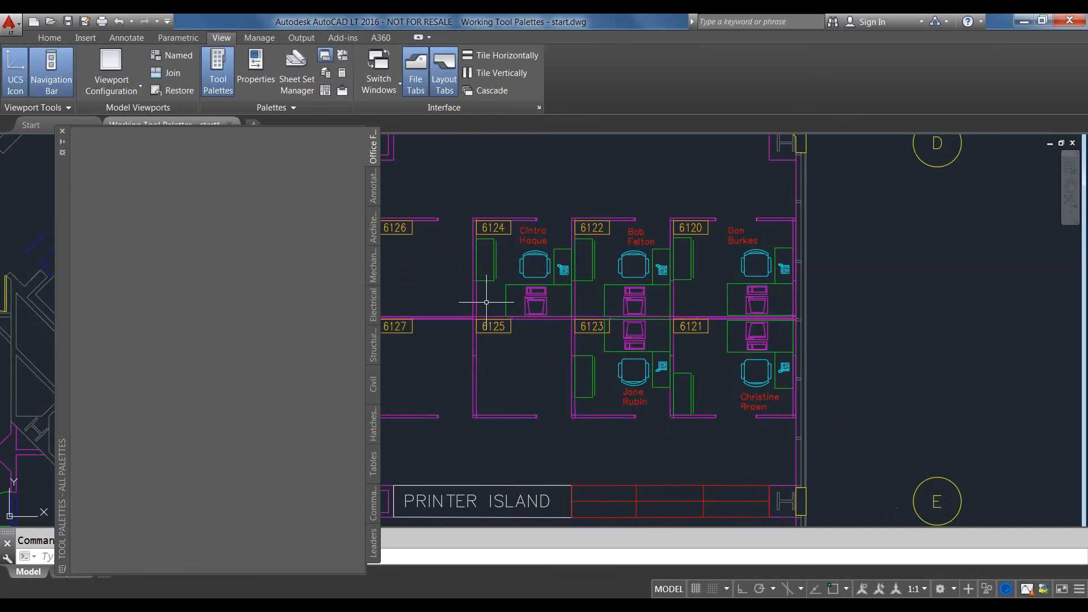
left_click(528, 274)
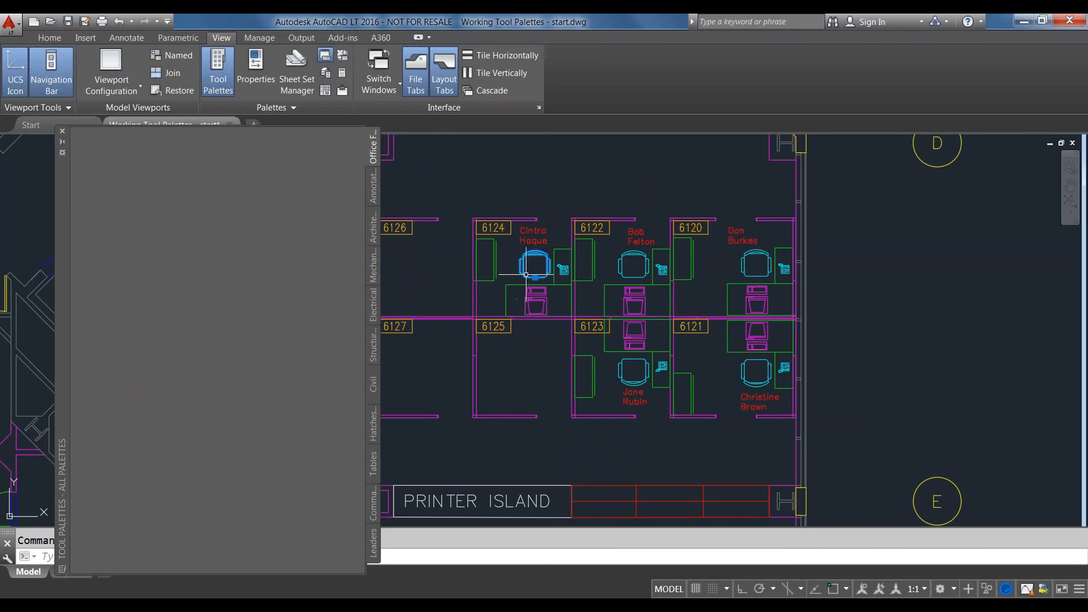
left_click_drag(526, 273, 256, 205)
key("Escape")
left_click(524, 275)
left_click_drag(531, 277, 261, 181)
- Add the FC42X18D cabinet block and the COMPUTER block from cubicle 6124 to the Office Furniture palette
left_click(495, 279)
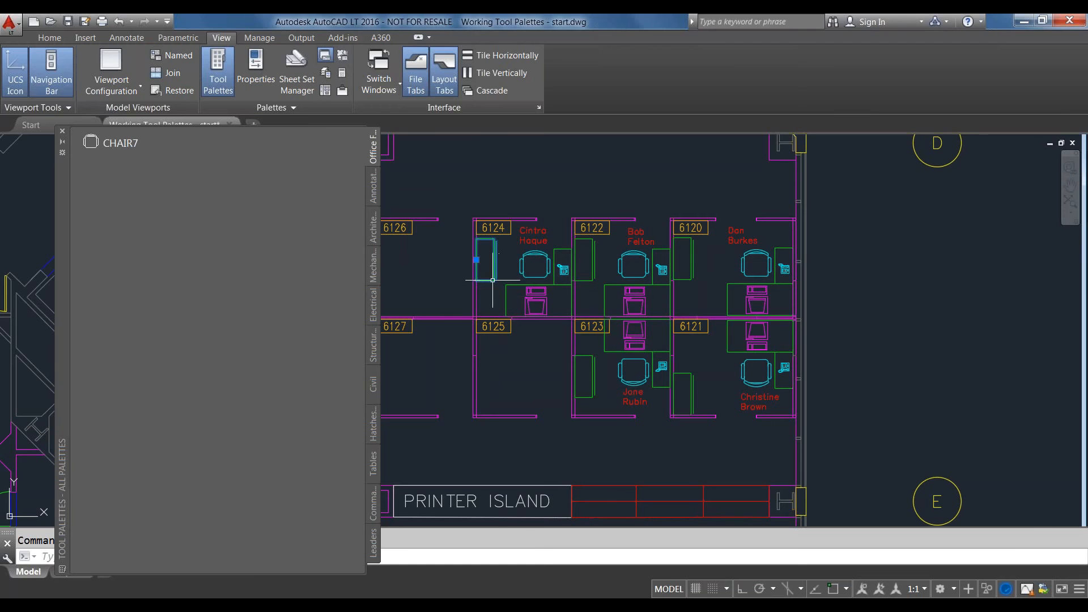
left_click_drag(493, 280, 246, 253)
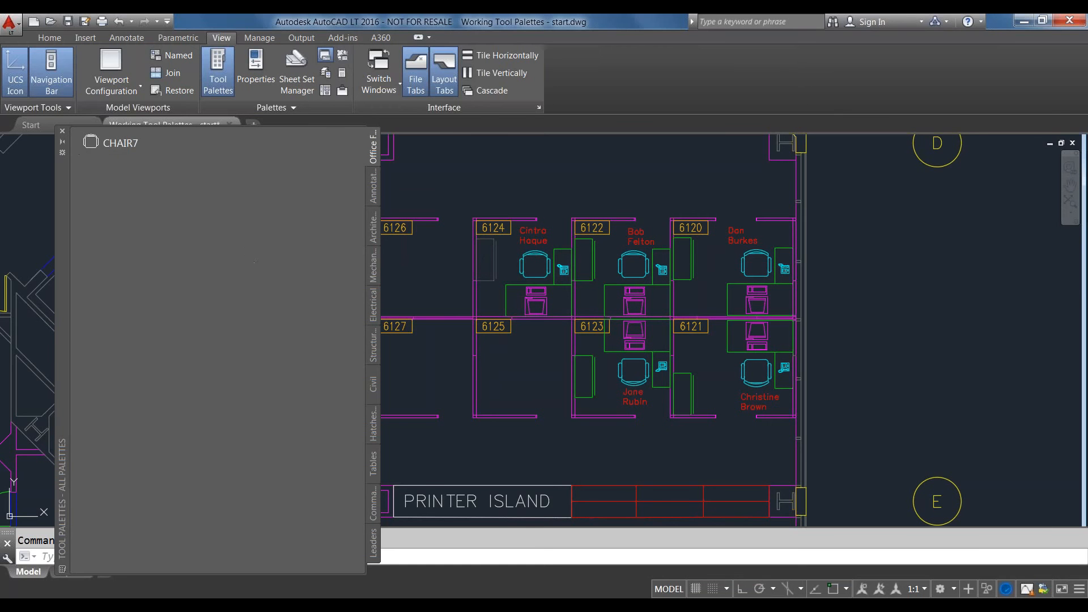
left_click(533, 298)
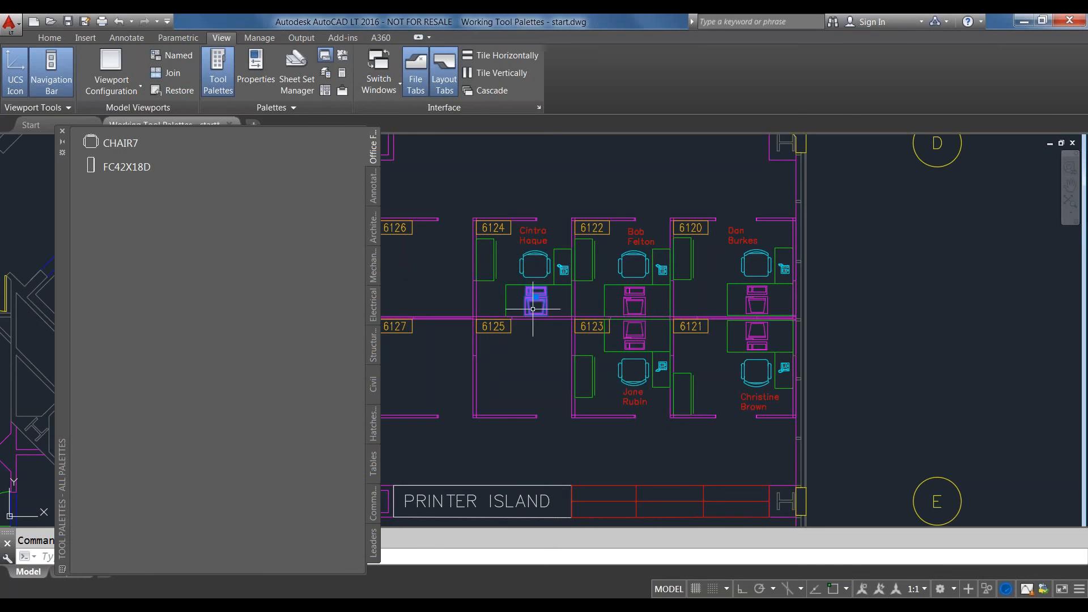
mouse_move(532, 309)
left_mouse_down()
mouse_move(504, 284)
mouse_move(221, 176)
left_mouse_up()
left_click_drag(146, 193, 146, 193)
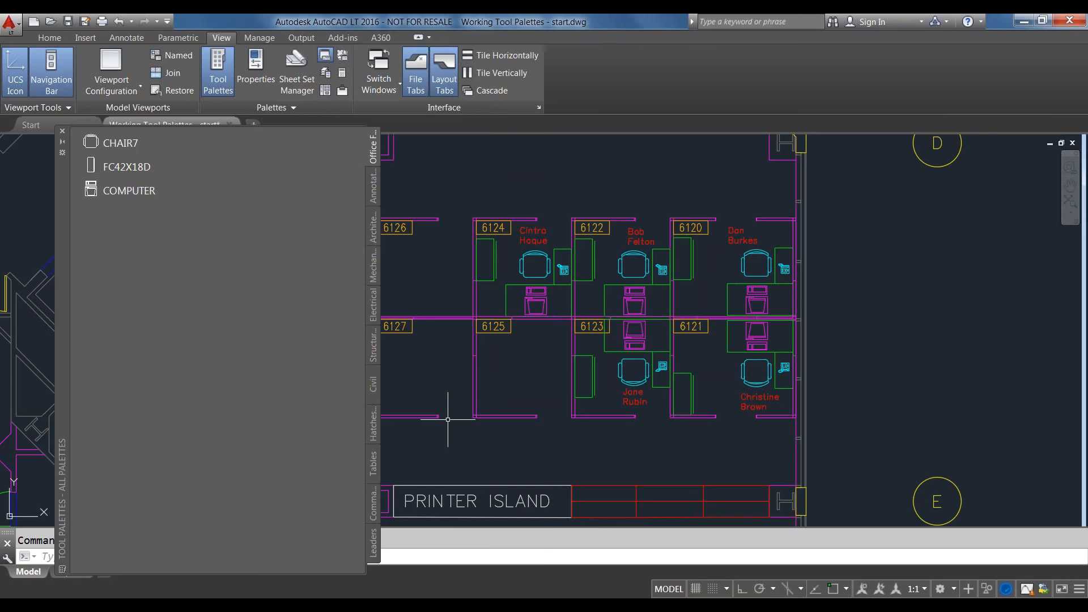
- Open DesignCenter with the ADCENTER command
left_click(487, 553)
type("ad")
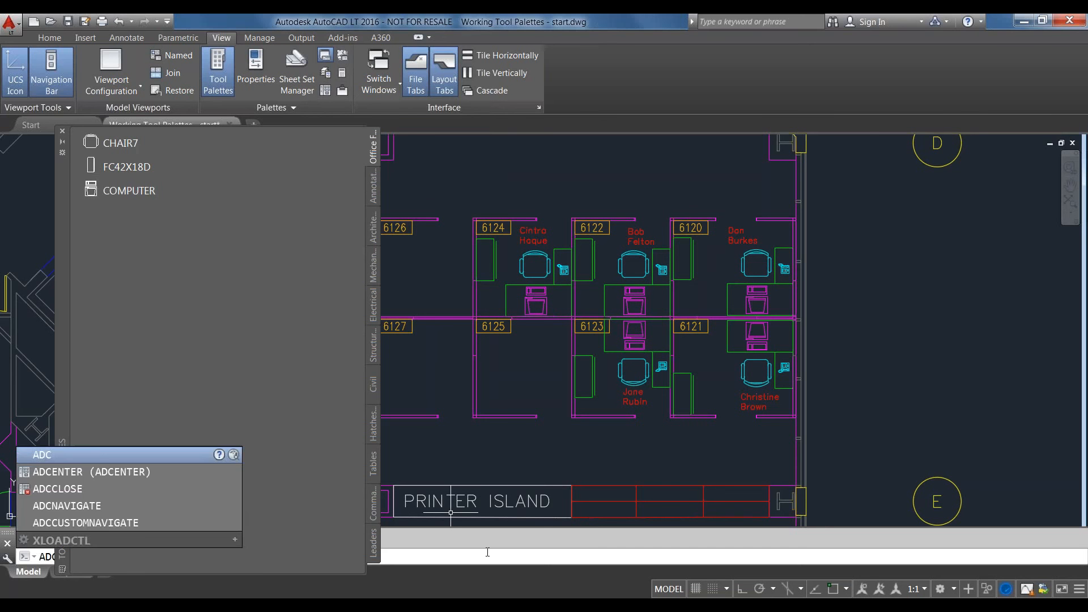
key("Down")
key("Up")
key("Return")
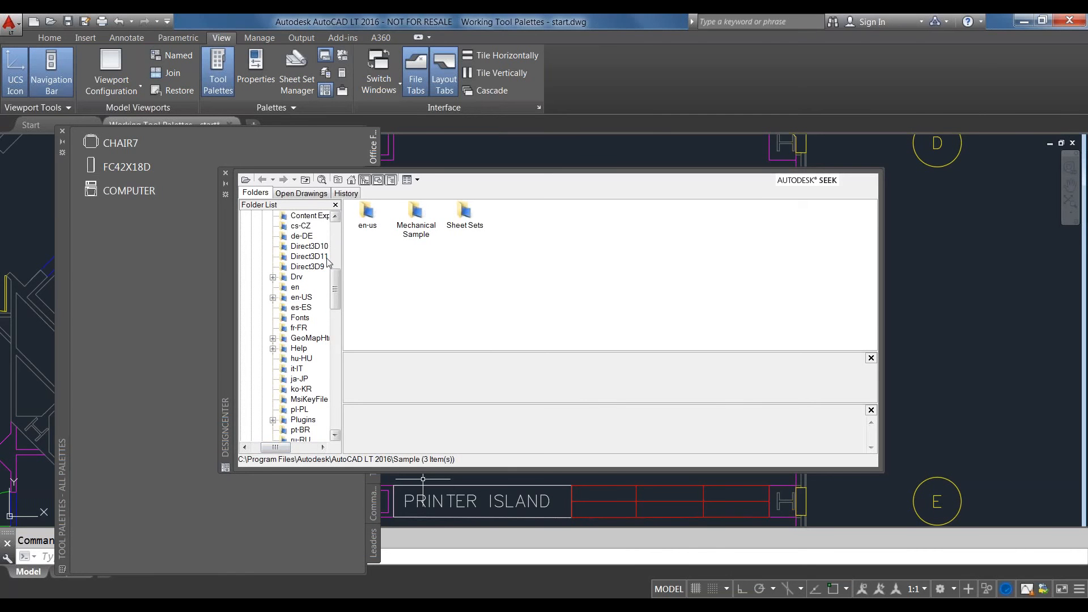
- Collapse the Program Files branch in DesignCenter and browse through Users to the user profile's Desktop folder
left_click_drag(337, 287, 334, 254)
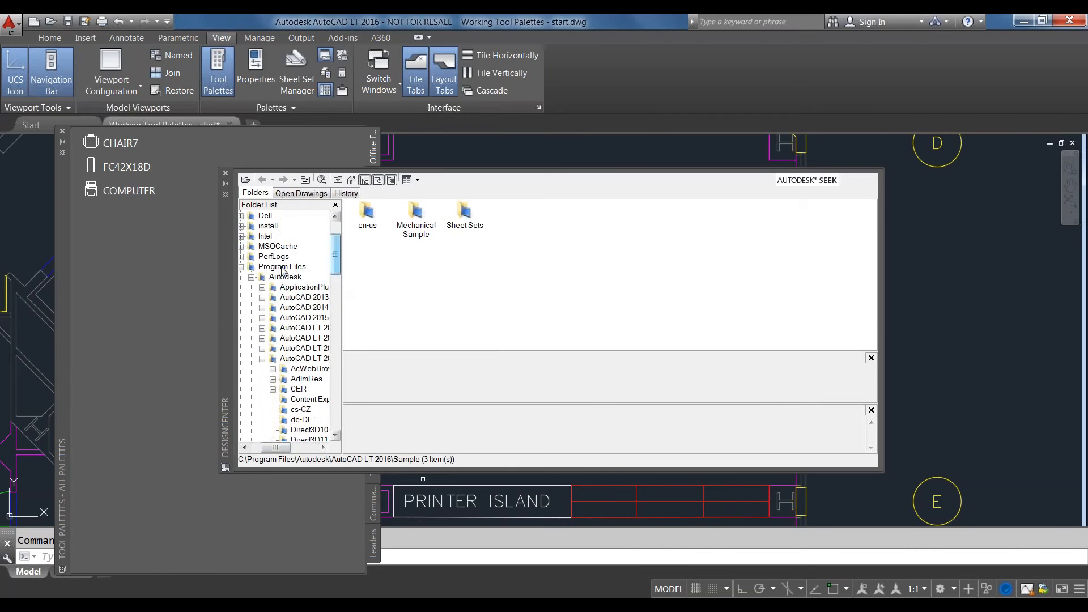
left_click(241, 267)
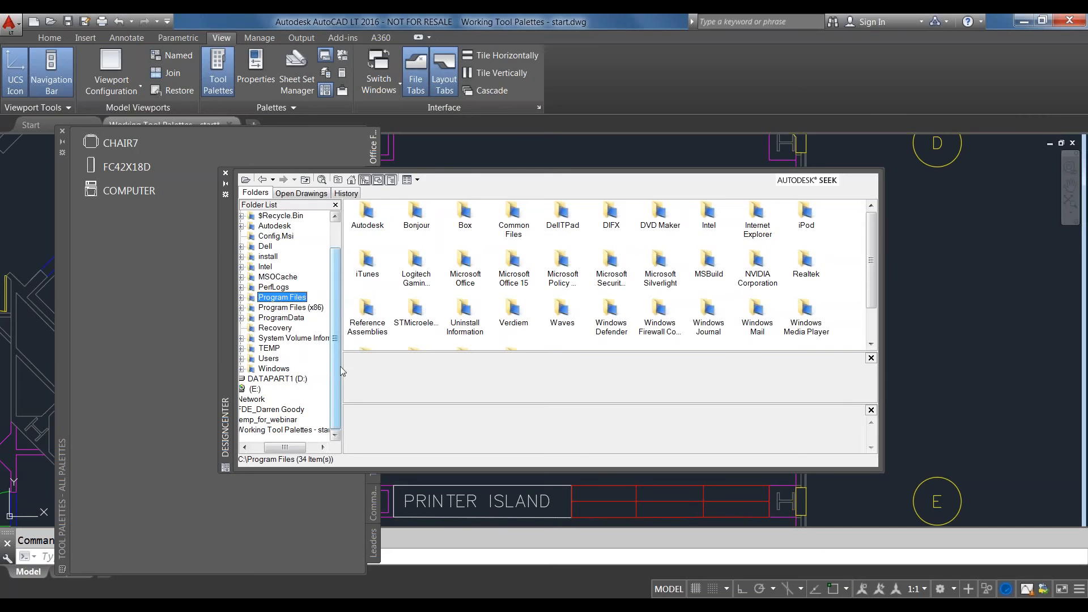
left_click_drag(271, 447, 258, 446)
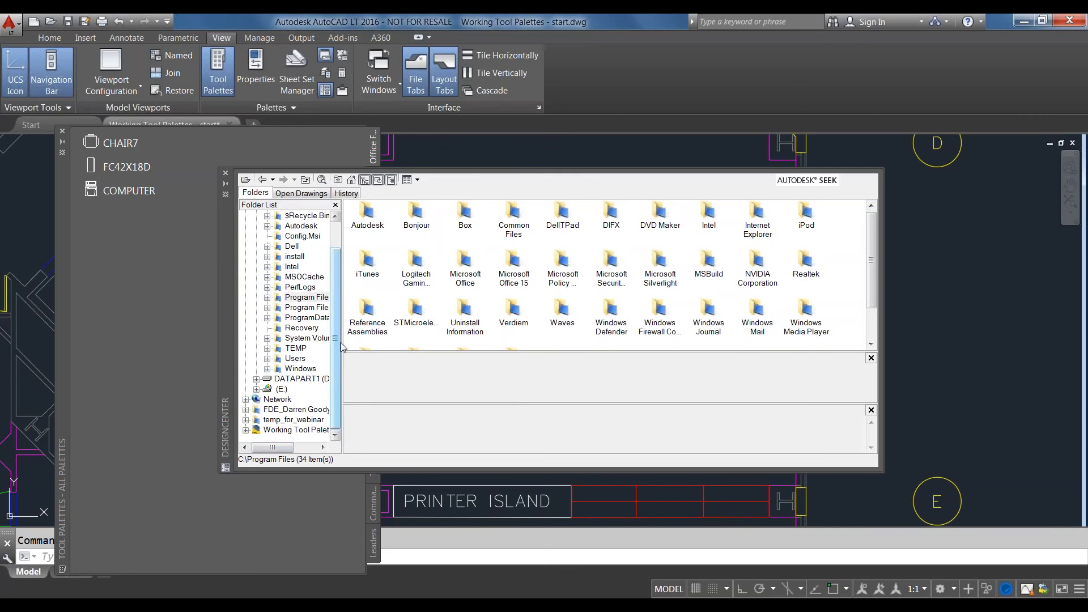
left_click(246, 420)
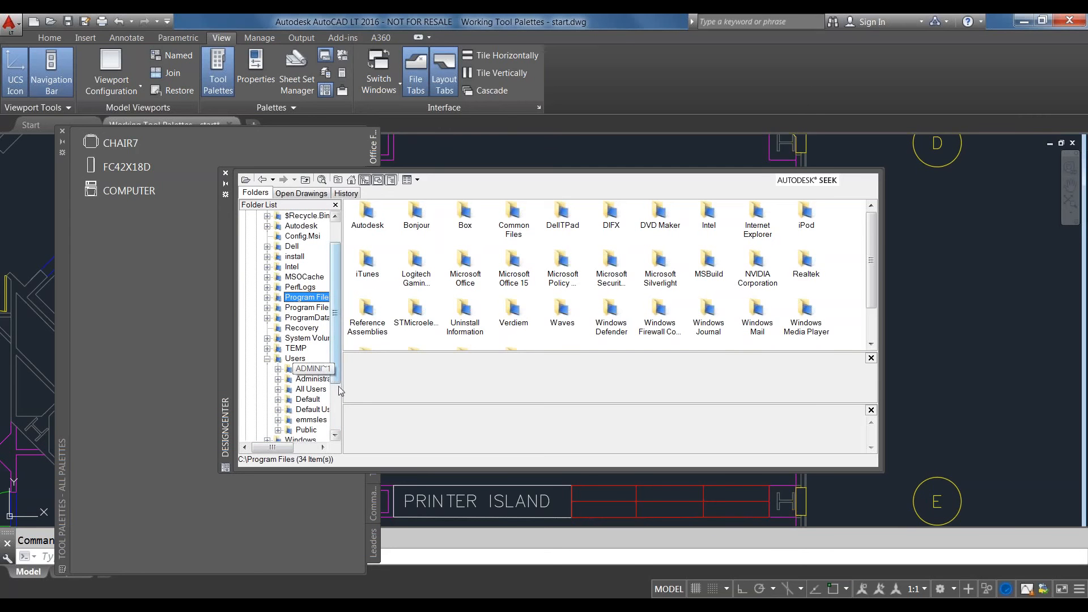
left_click(324, 448)
left_click(324, 448)
left_click(323, 448)
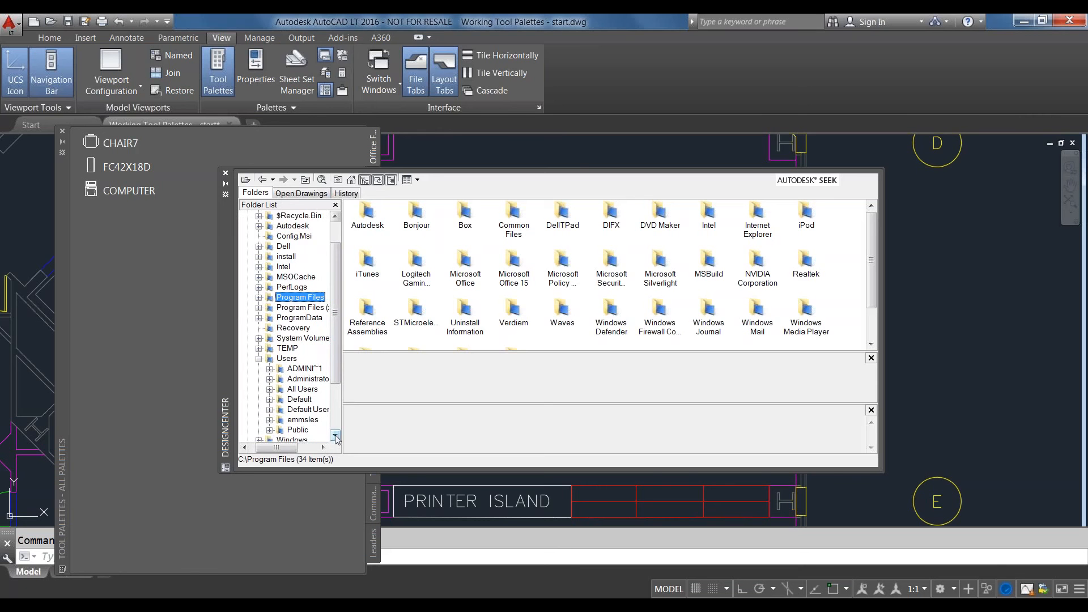
left_click(270, 420)
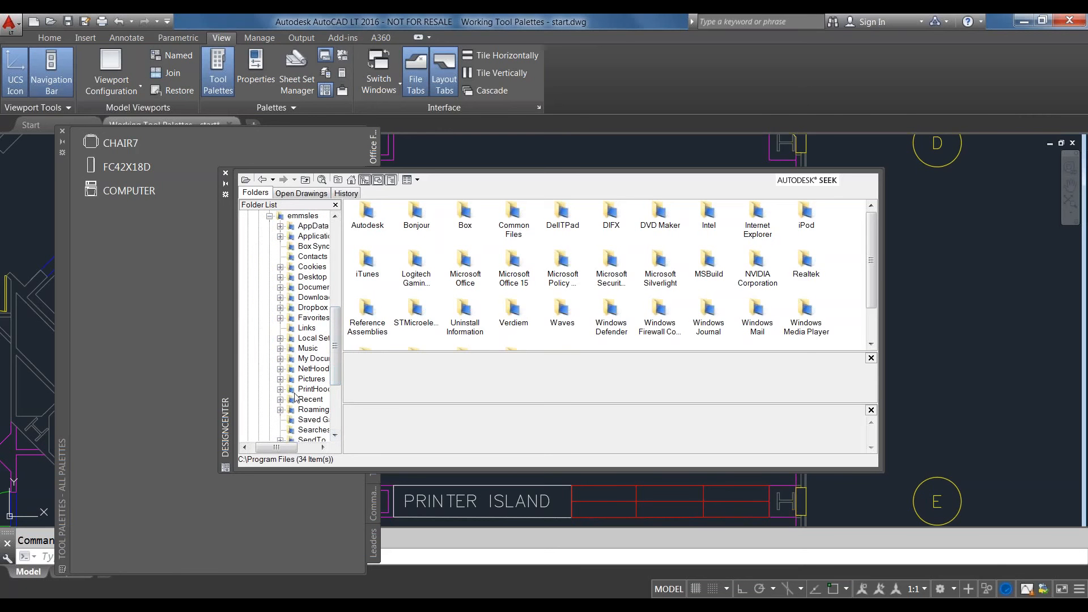
left_click(313, 216)
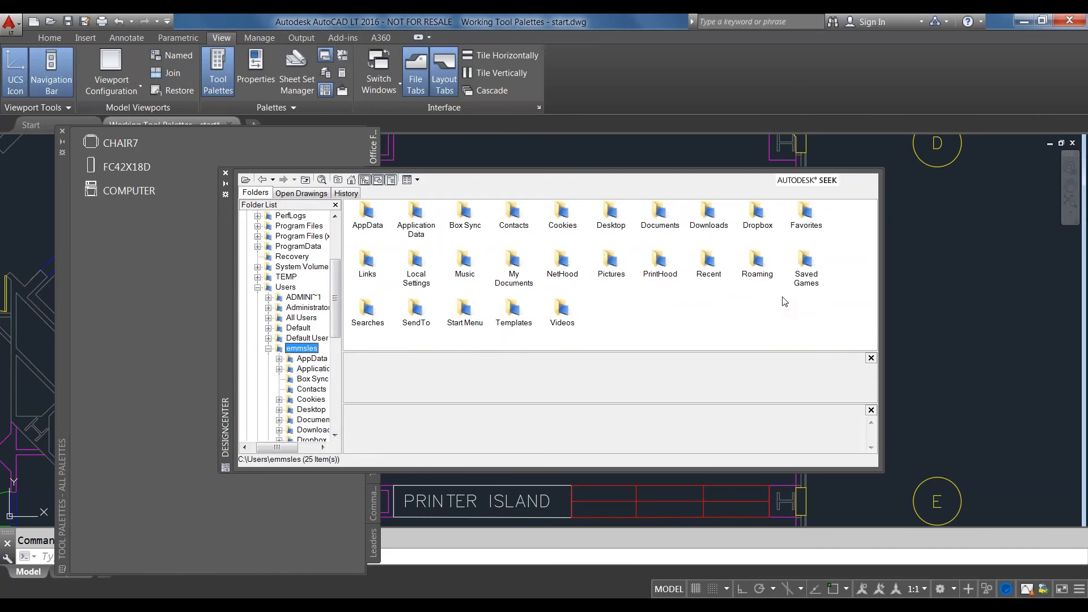
left_click(613, 210)
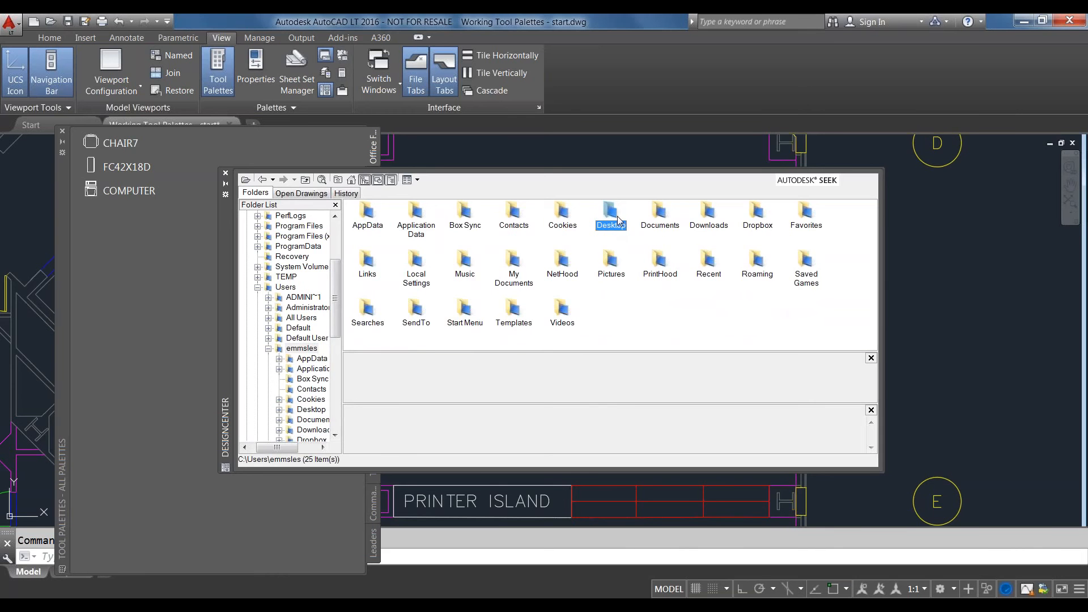
double_click(617, 218)
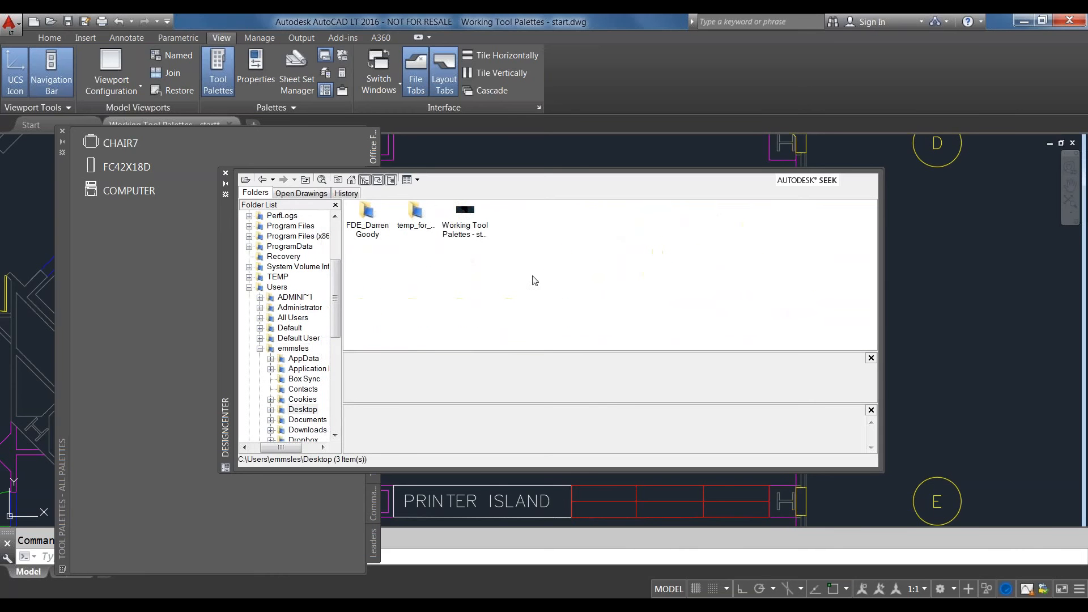
- Expand Working Tool Palettes - start.dwg under Desktop in the folder tree and list its Blocks content
left_click(271, 409)
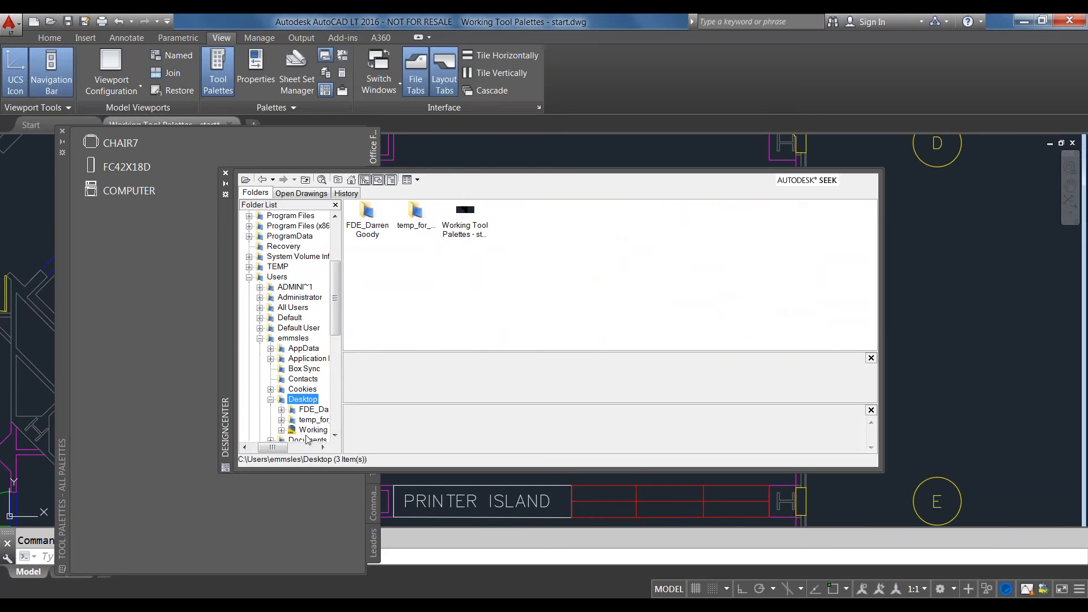
double_click(335, 435)
left_click(336, 435)
left_click(323, 448)
left_click(325, 450)
left_click(325, 450)
left_click(325, 450)
left_click(325, 450)
left_click(326, 449)
left_click(335, 436)
left_click(336, 436)
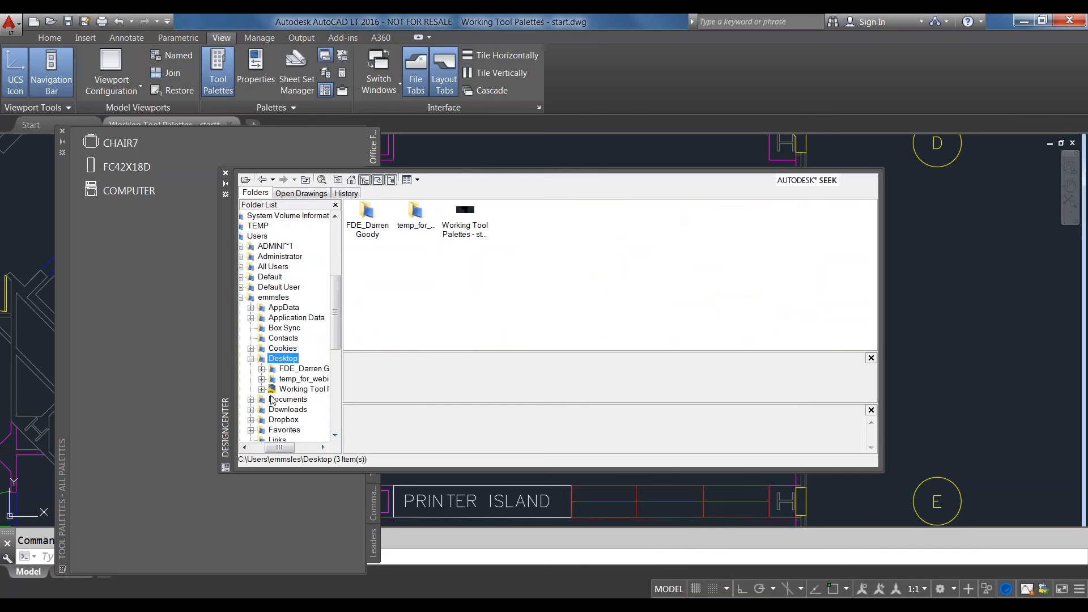
left_click(262, 389)
left_click(301, 318)
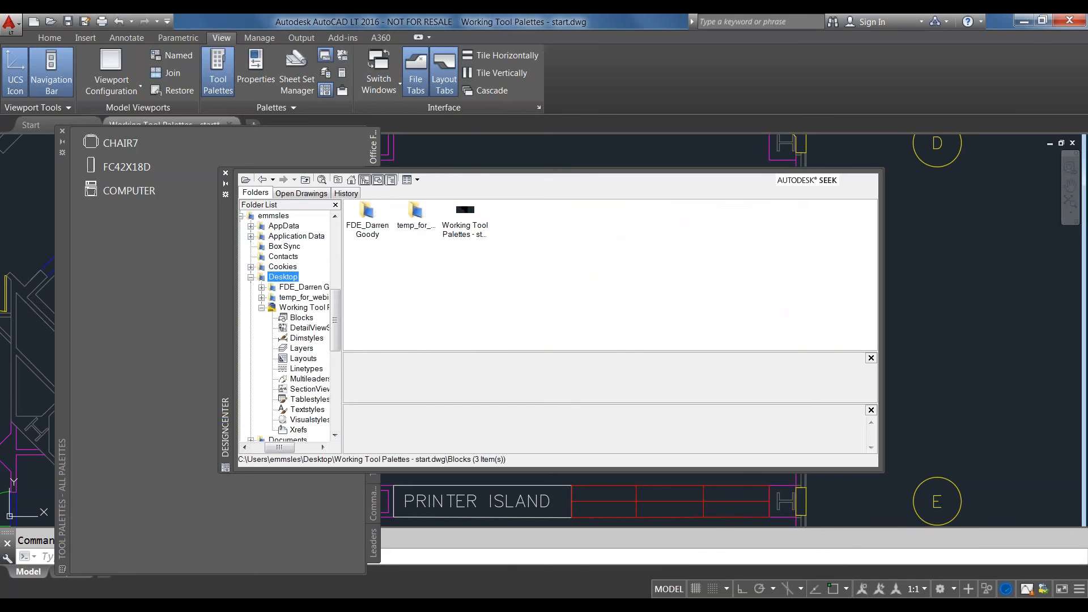
right_click(295, 318)
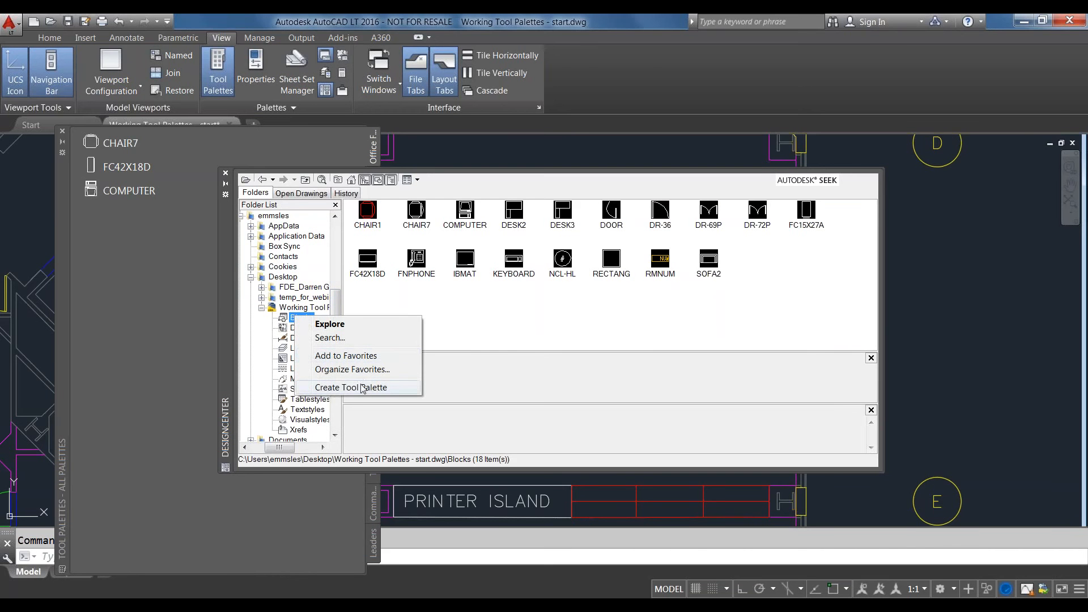
left_click(526, 307)
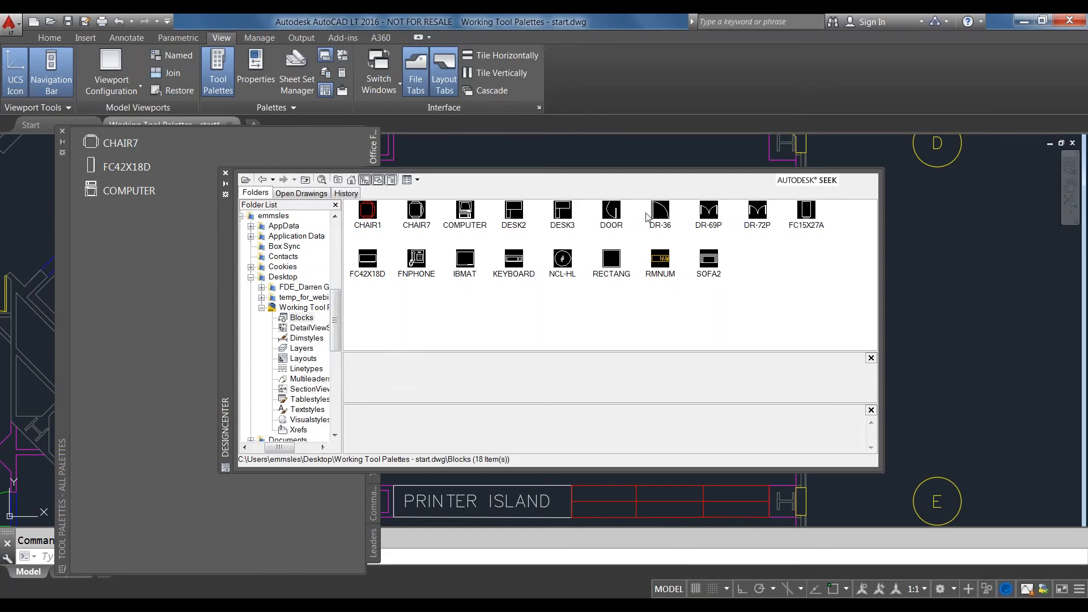
- Create a tool palette from the DOOR, DR-36, DR-69P and DR-72P blocks in DesignCenter
left_click(616, 218)
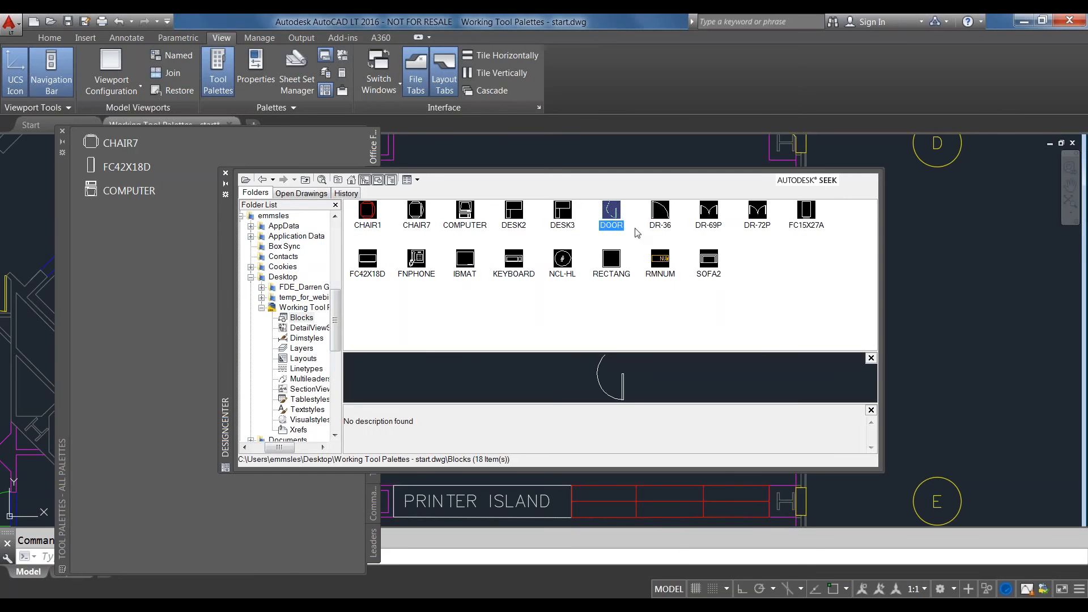
left_click(671, 218, "ctrl")
left_click(709, 215, "ctrl")
left_click(762, 218, "ctrl")
right_click(760, 215)
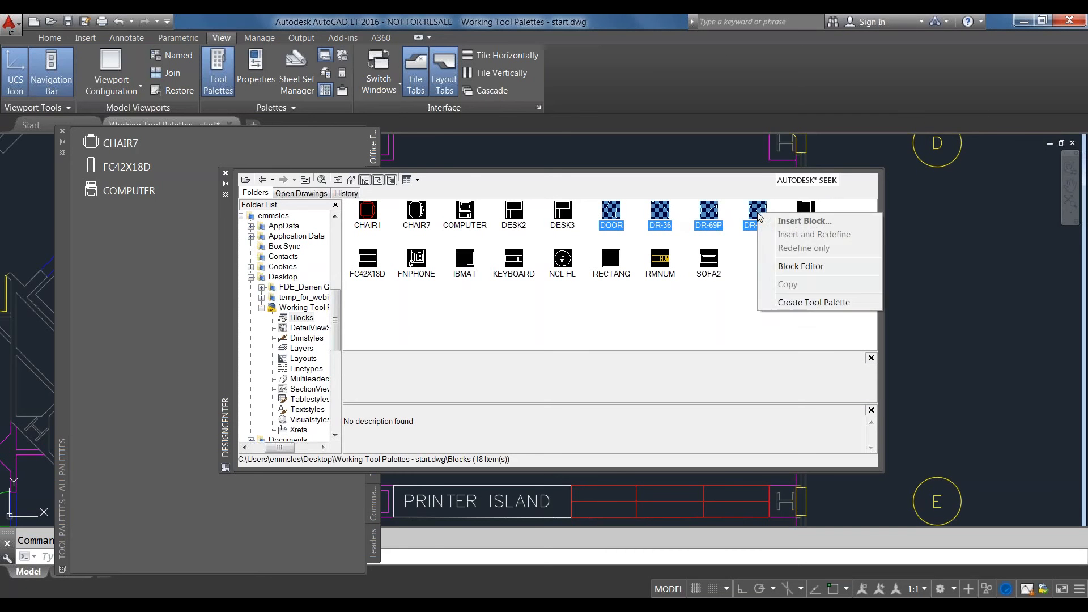
left_click(814, 302)
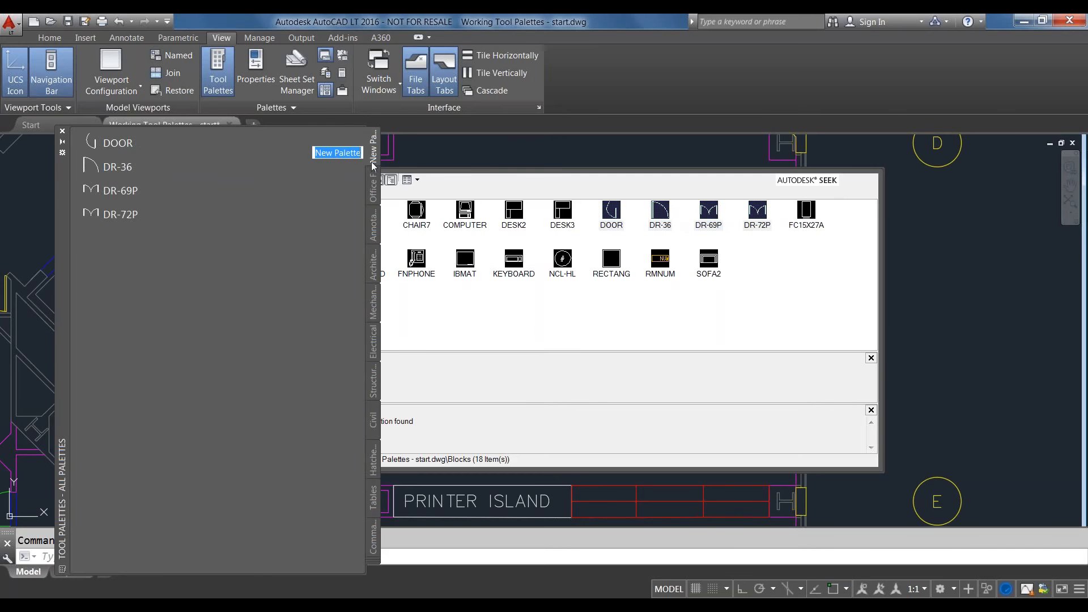
- Name the new door palette Office Doors and close DesignCenter
key("BackSpace")
type("Office Doors")
key("Return")
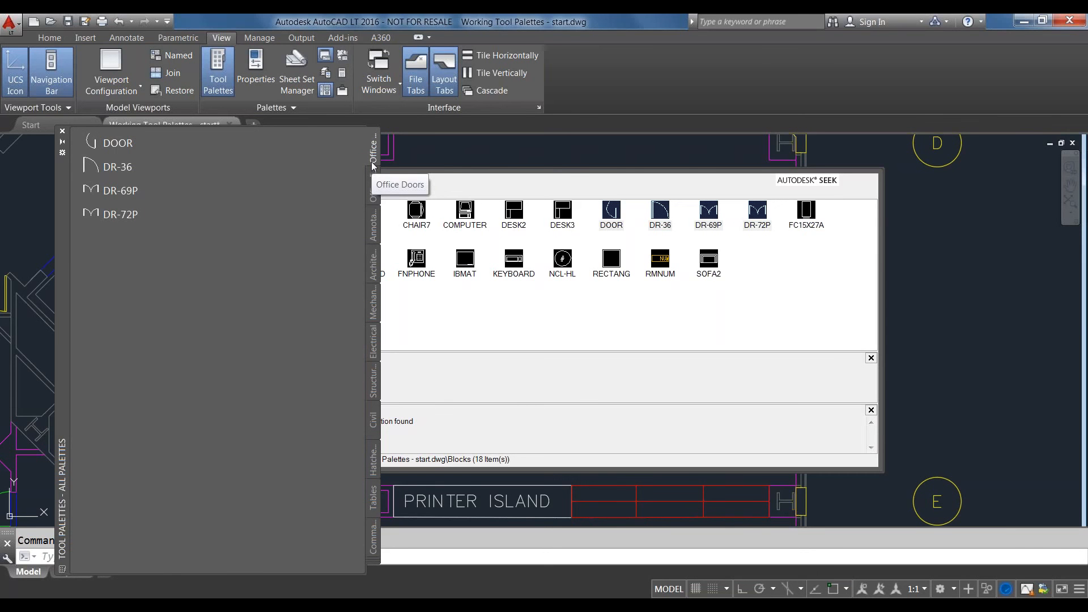
left_click(656, 189)
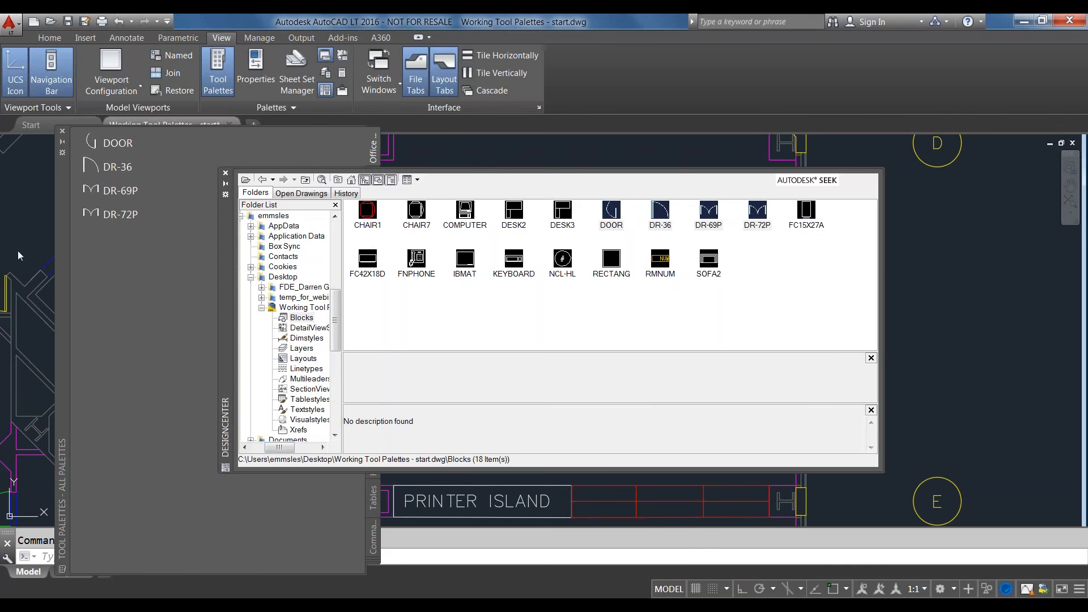
left_click(225, 174)
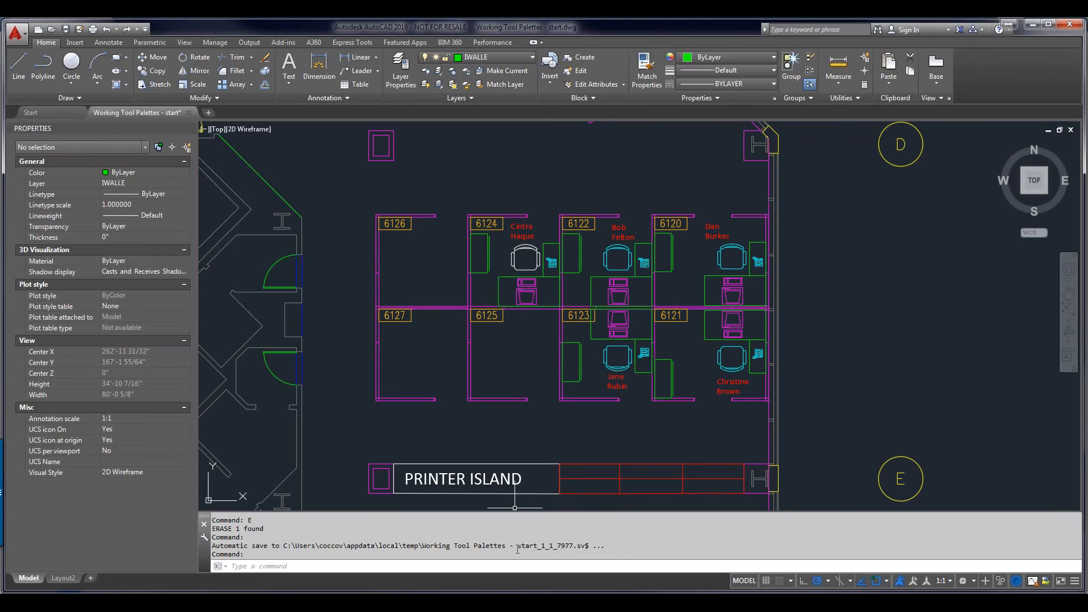
- Open the Tool Palettes window and move it beside the cubicles, clear of the floor plan's room 6124
key("ctrl+3")
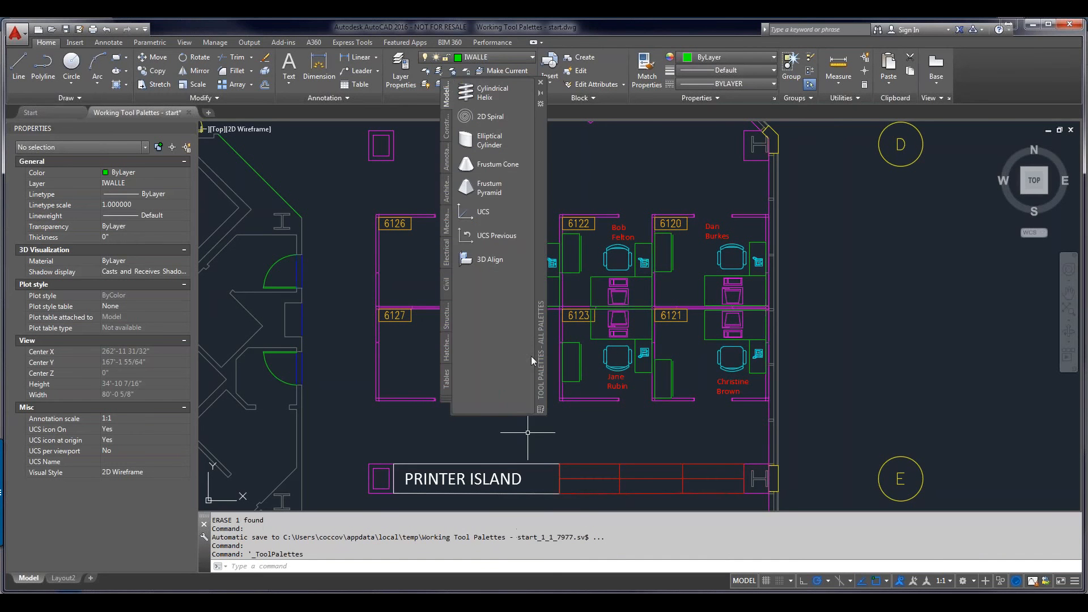
mouse_move(540, 324)
left_mouse_down()
mouse_move(847, 385)
mouse_move(873, 376)
left_mouse_up()
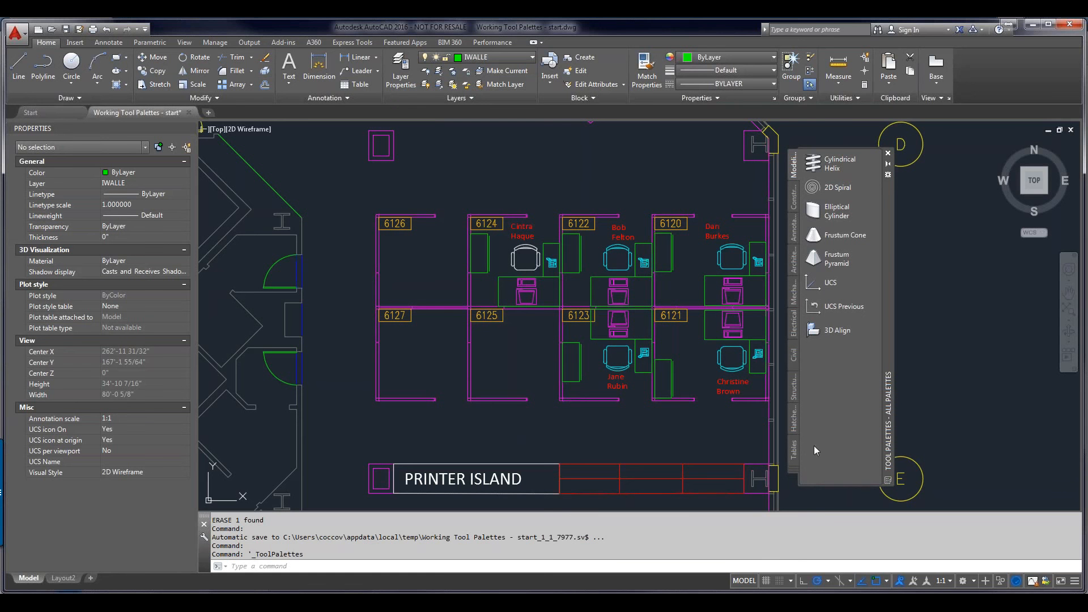
left_click(794, 472)
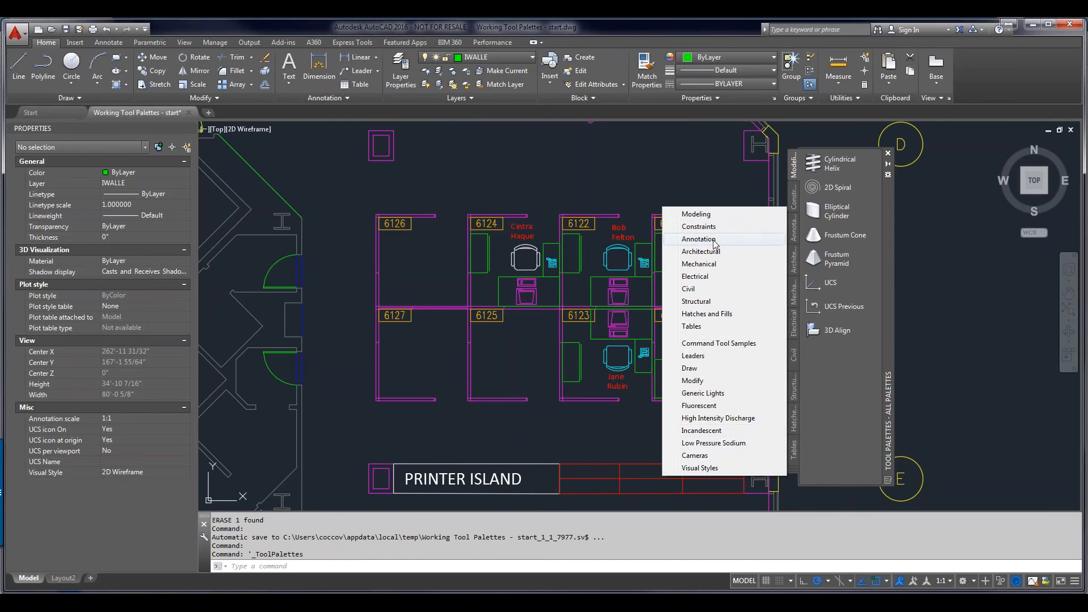
left_click(888, 371)
right_click(888, 371)
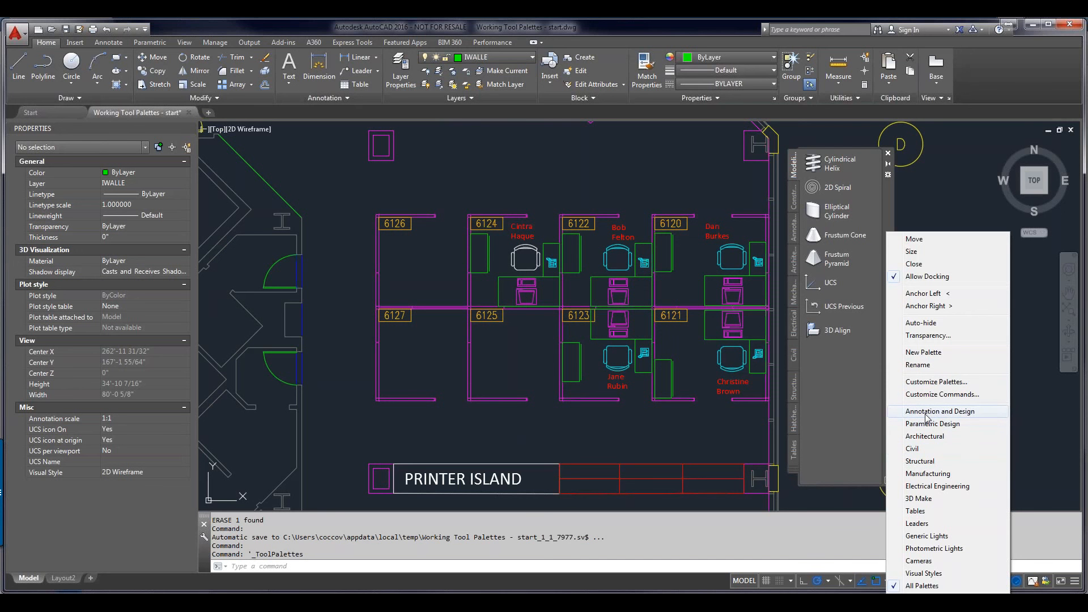
left_click(854, 413)
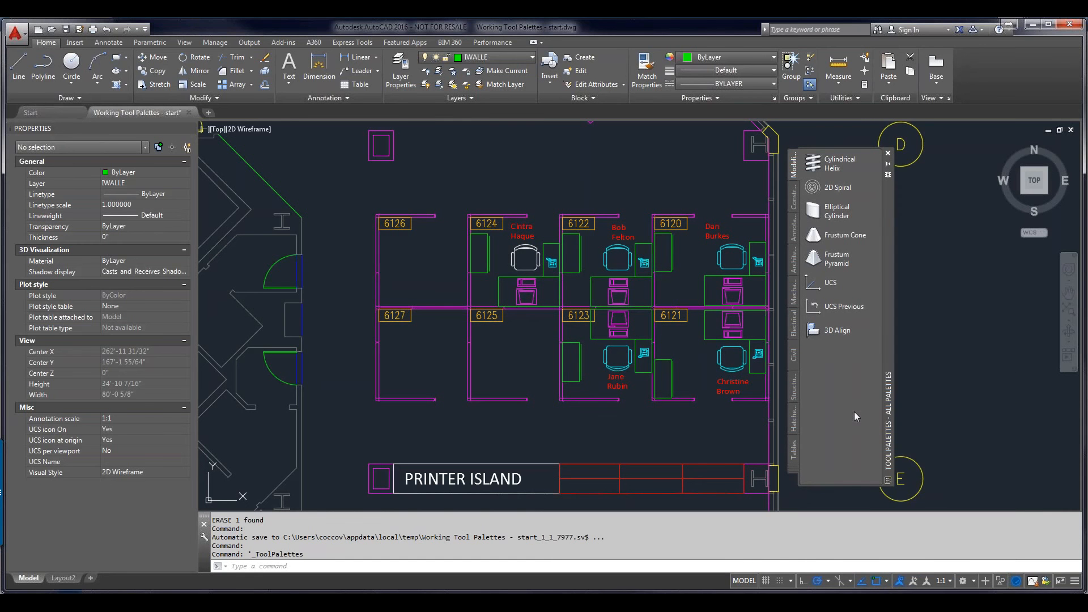
- Create a new tool palette named Custom
right_click(855, 412)
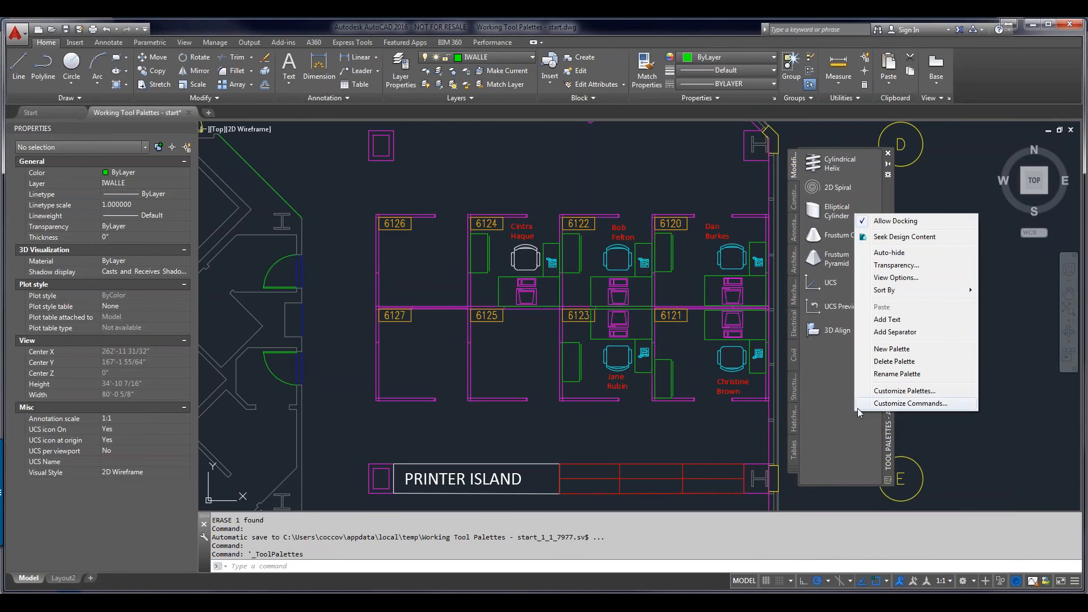
left_click(887, 348)
type("Custom")
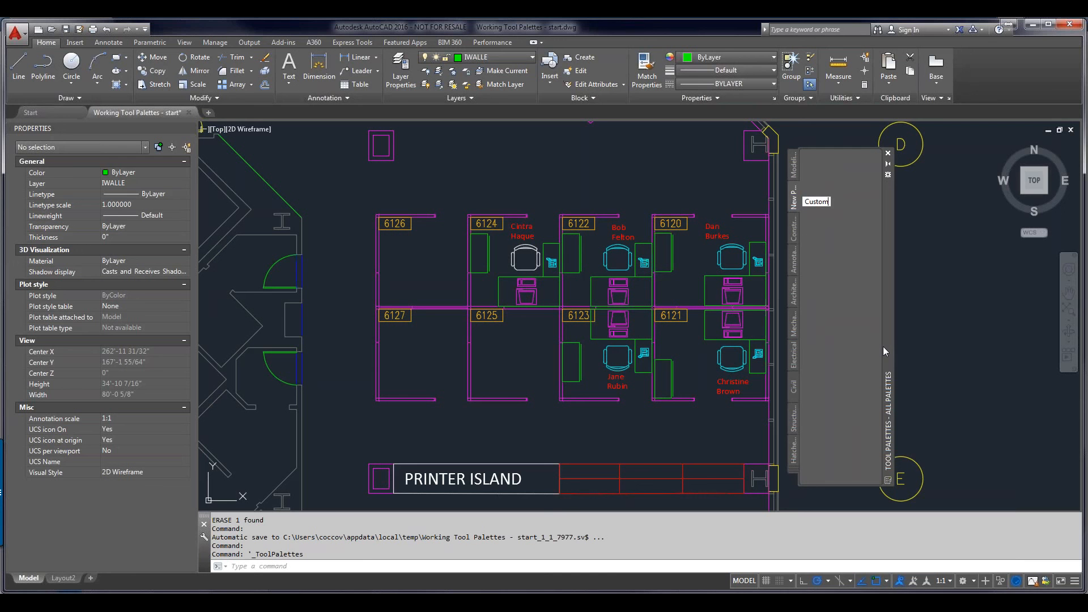
key("Return")
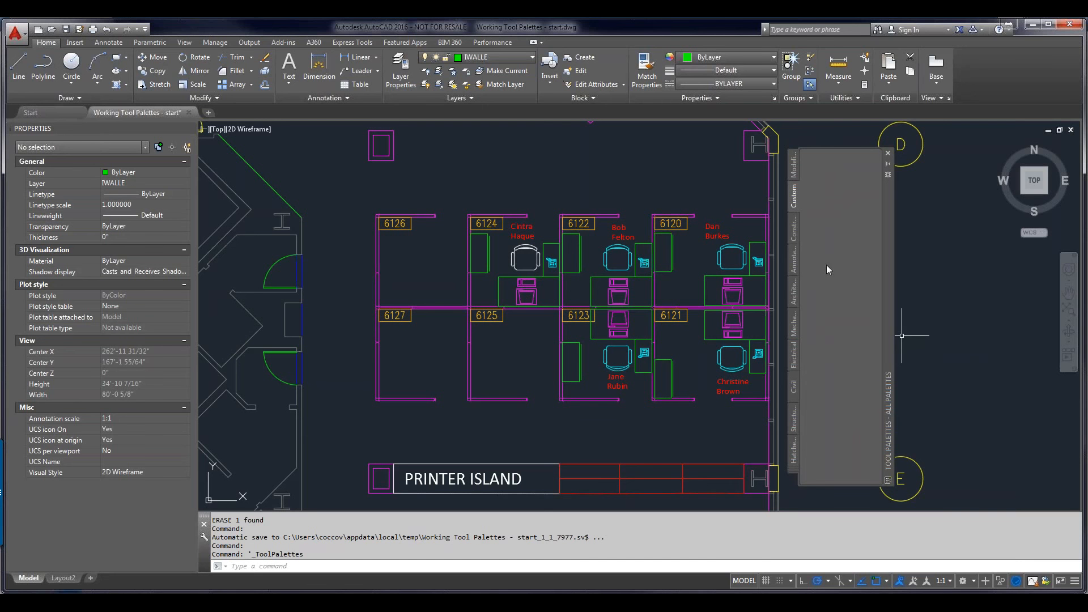
- Add the CHAIR7 block and the employee name MText from cubicle 6124 to the Custom palette
left_click(533, 251)
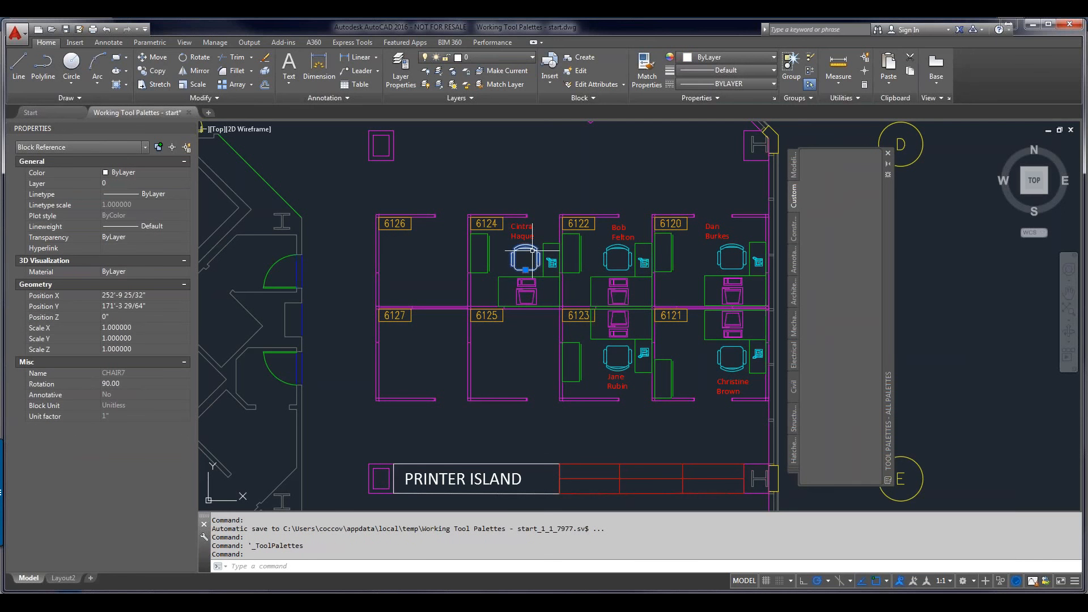
left_click_drag(532, 251, 829, 249)
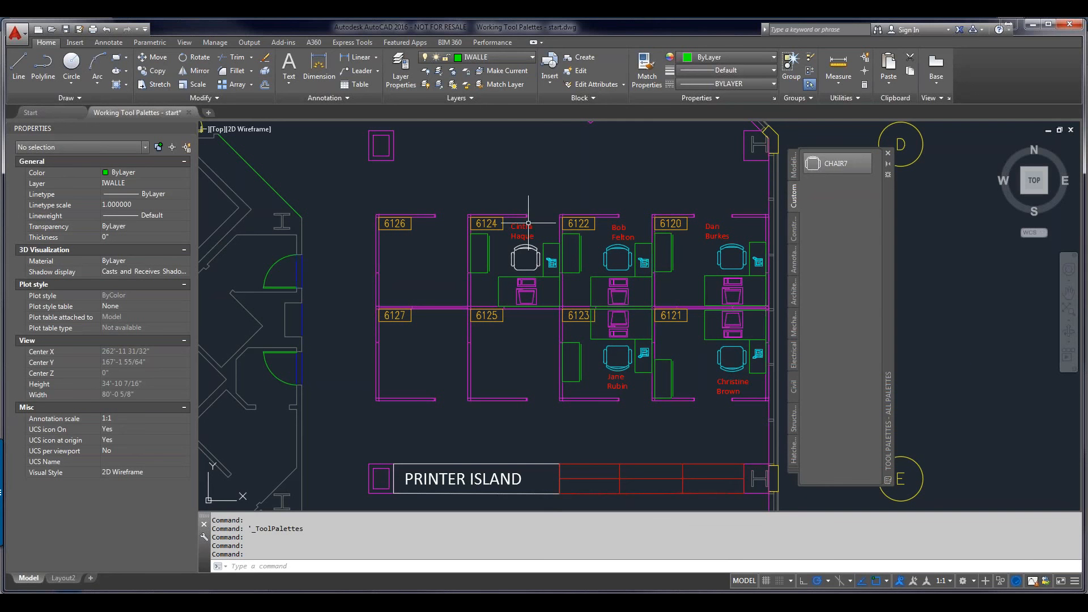
scroll(529, 224, "up", 4)
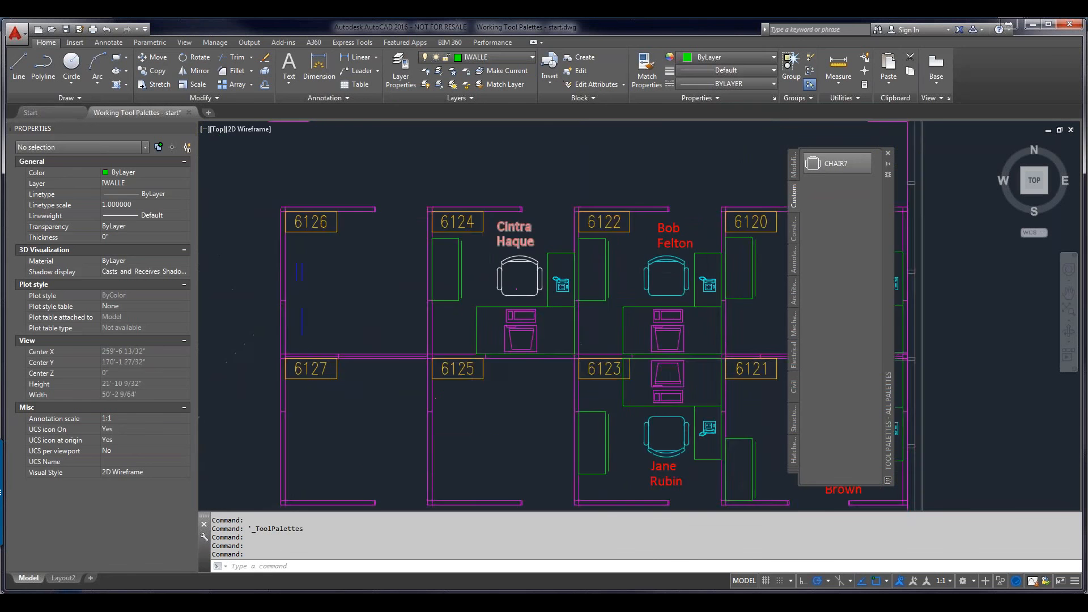
left_click(508, 231)
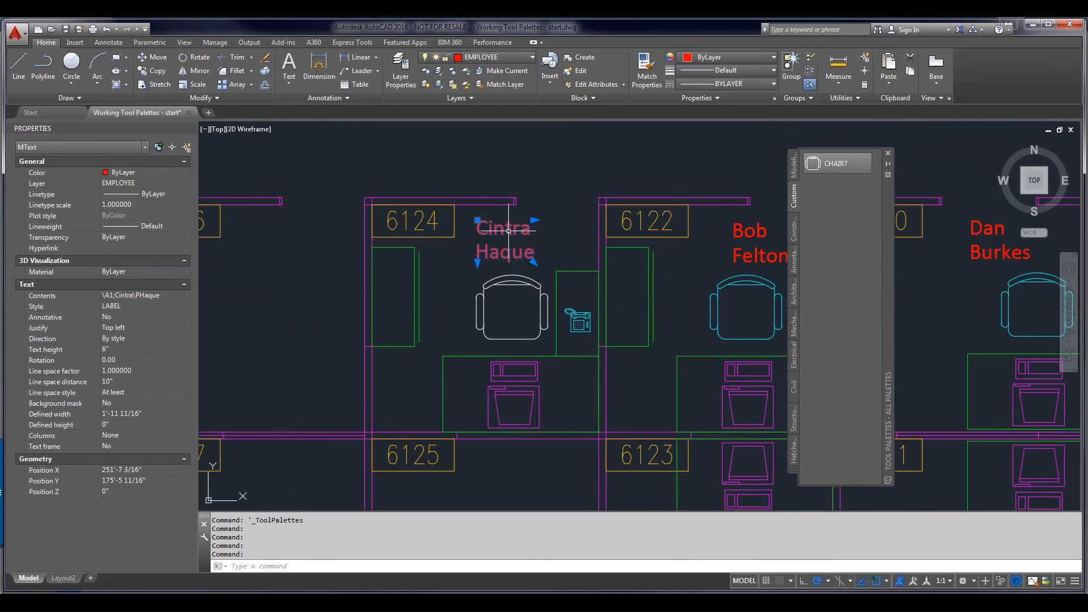
mouse_move(508, 231)
left_mouse_down()
mouse_move(662, 272)
mouse_move(837, 179)
mouse_move(839, 236)
left_mouse_up()
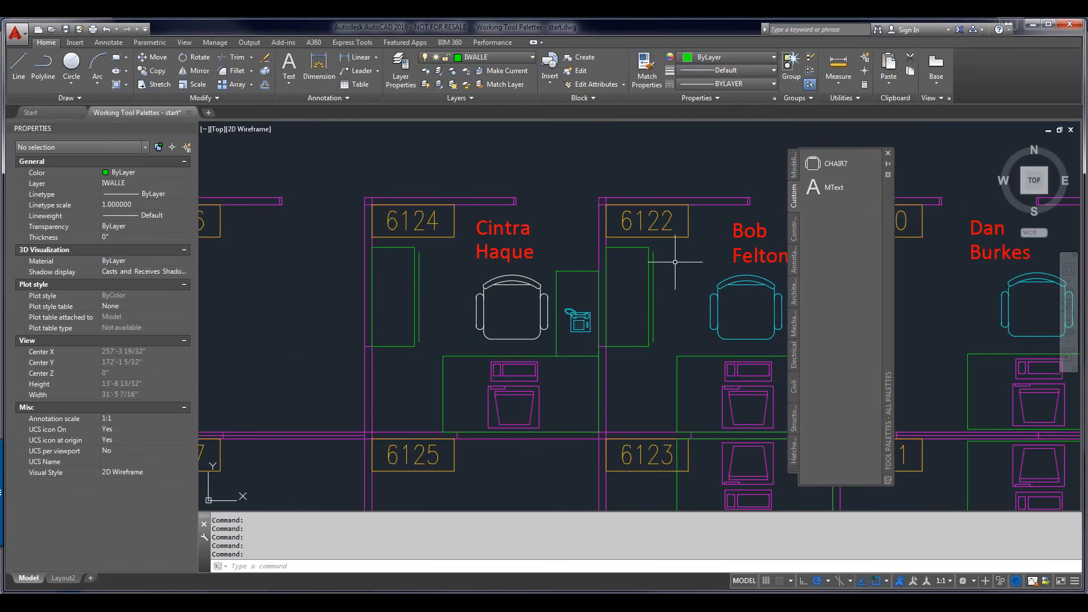
- Add the magenta wall panel polyline along cubicle 6124's west side to the Custom palette
left_click(364, 289)
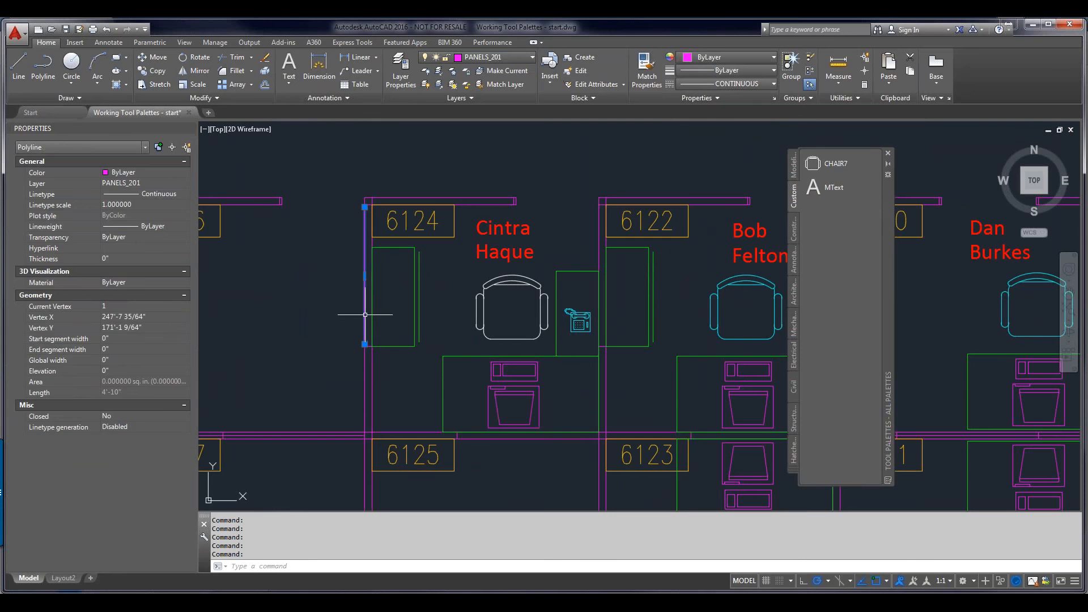
key("Escape")
left_click_drag(798, 432, 850, 347)
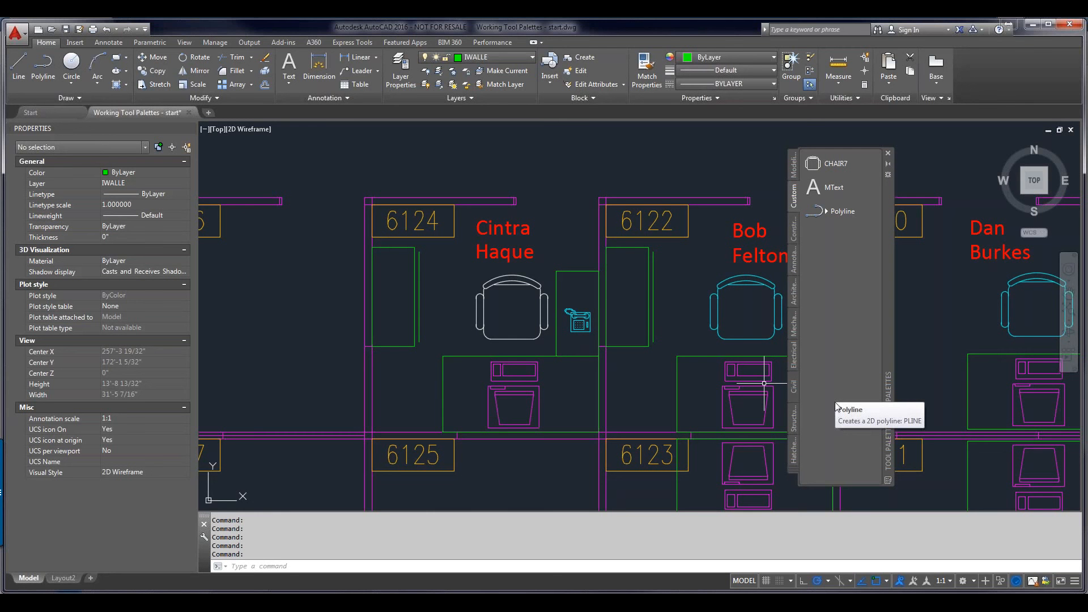
right_click(837, 213)
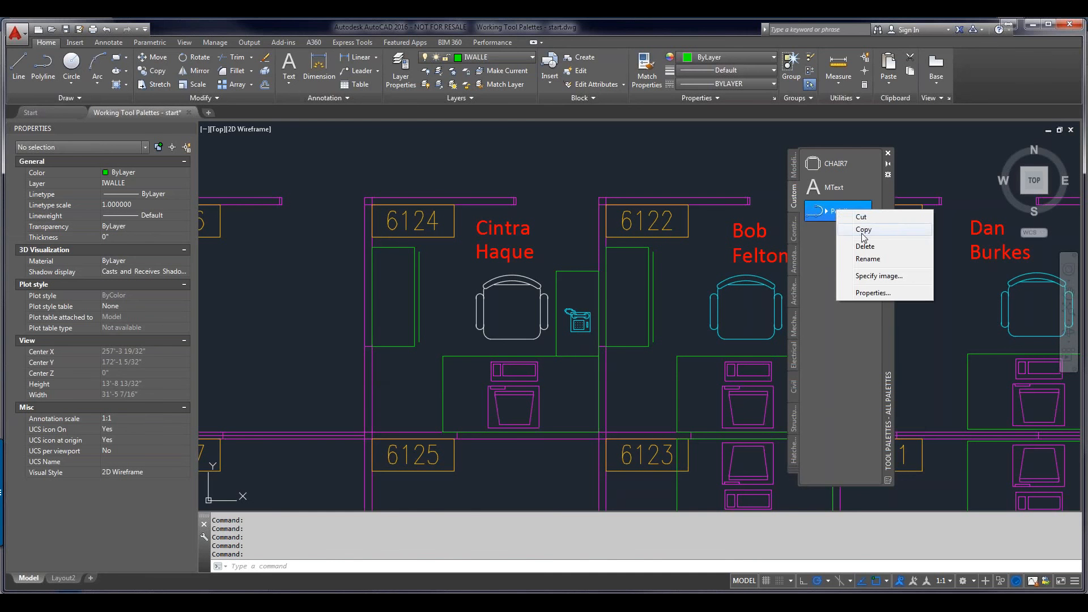
left_click(822, 256)
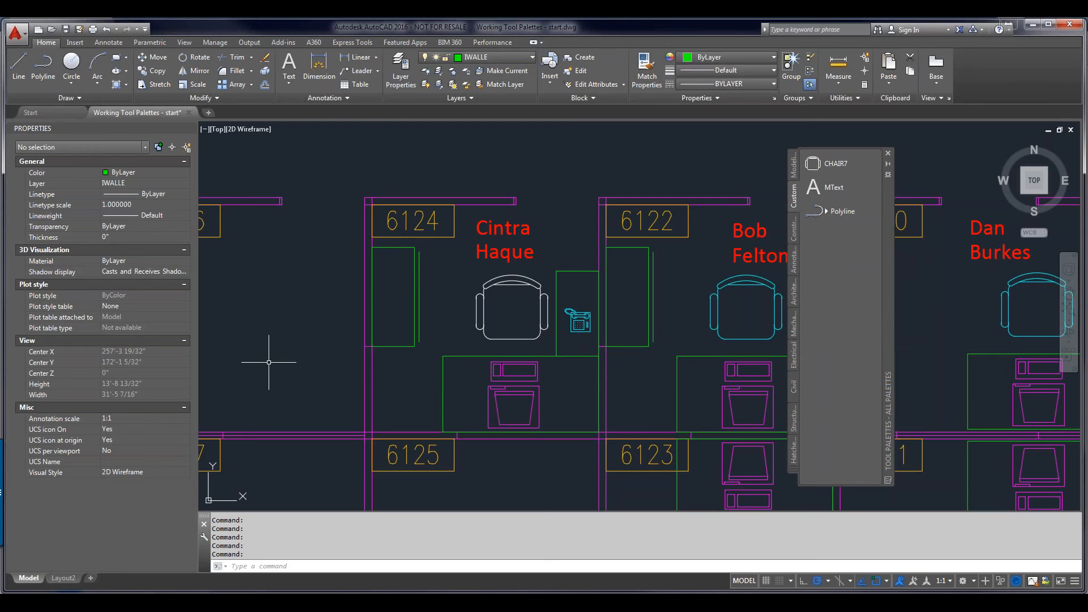
- Open the Customize User Interface editor with the CUI command and position it clear of the Custom palette
left_click(215, 42)
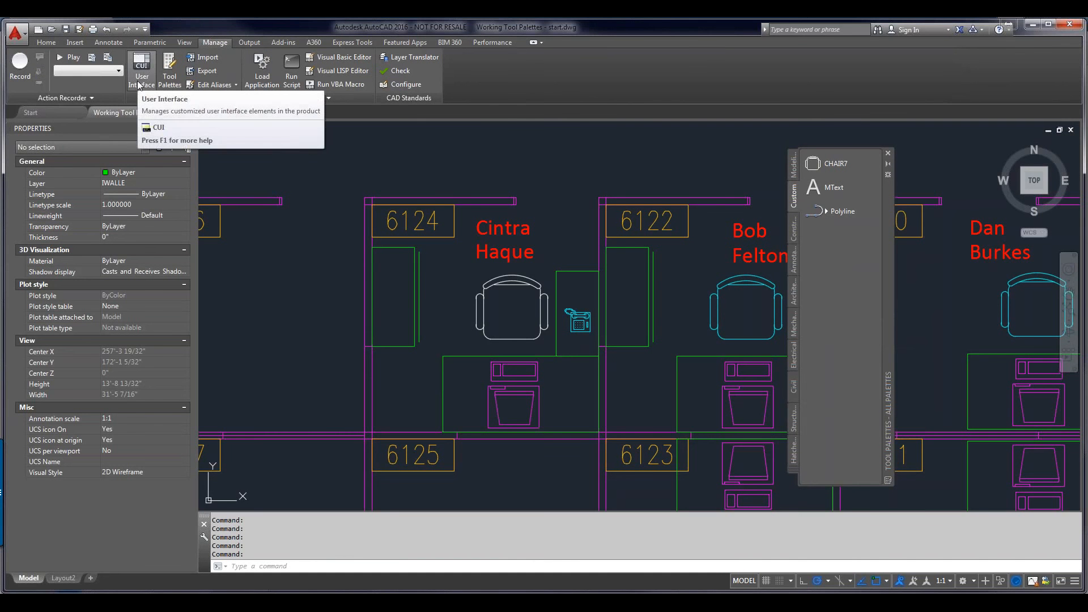
type("Cu")
key("Escape")
type("CUI")
key("Return")
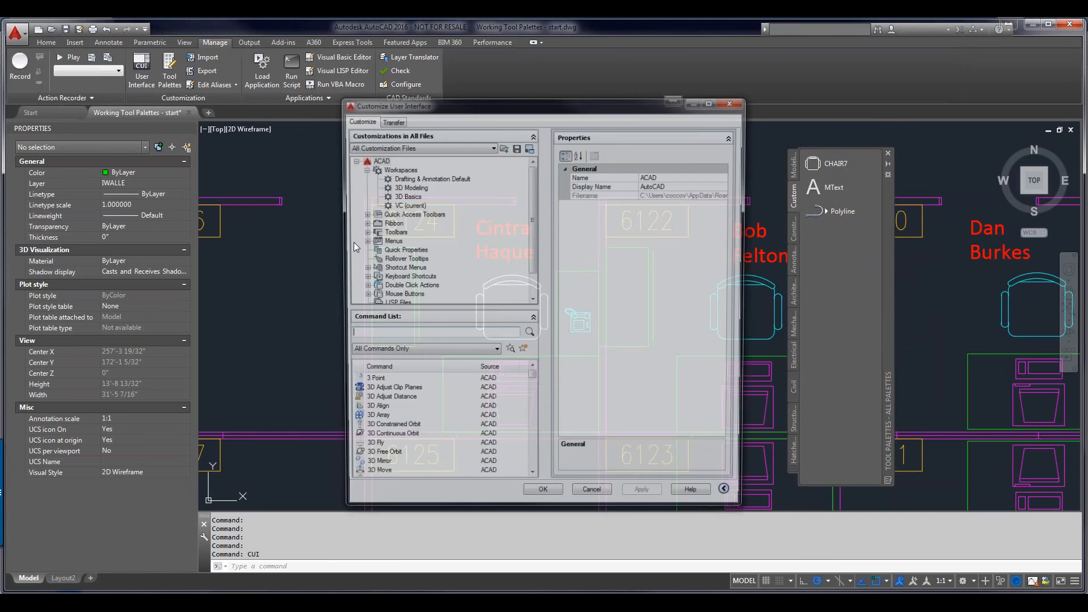
left_click_drag(449, 106, 374, 98)
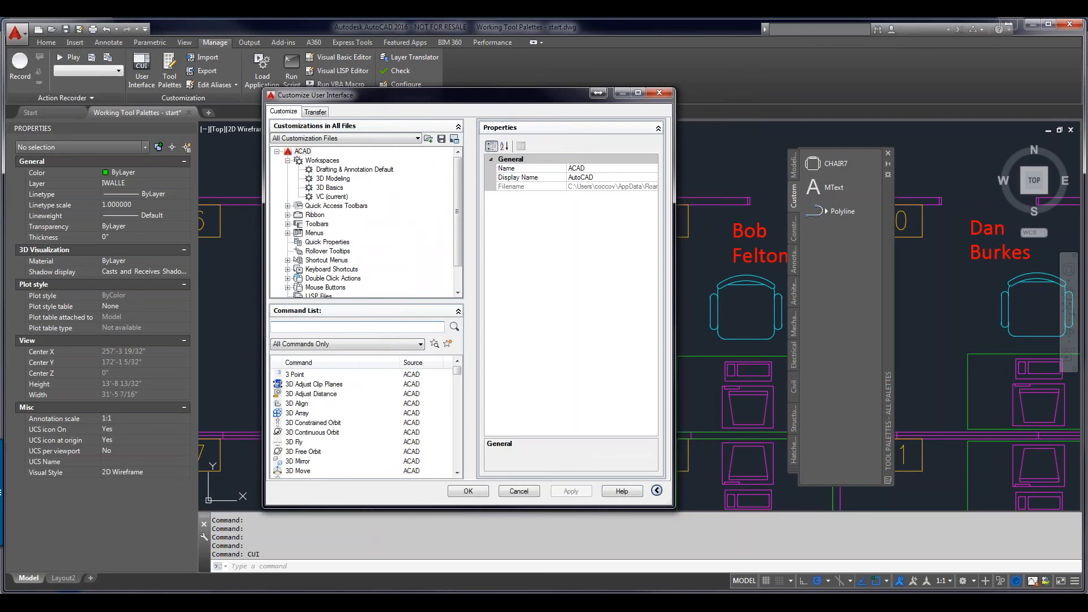
- Filter the command list for zoom, add the Zoom Extents command to the Custom palette and close the editor
type("oo")
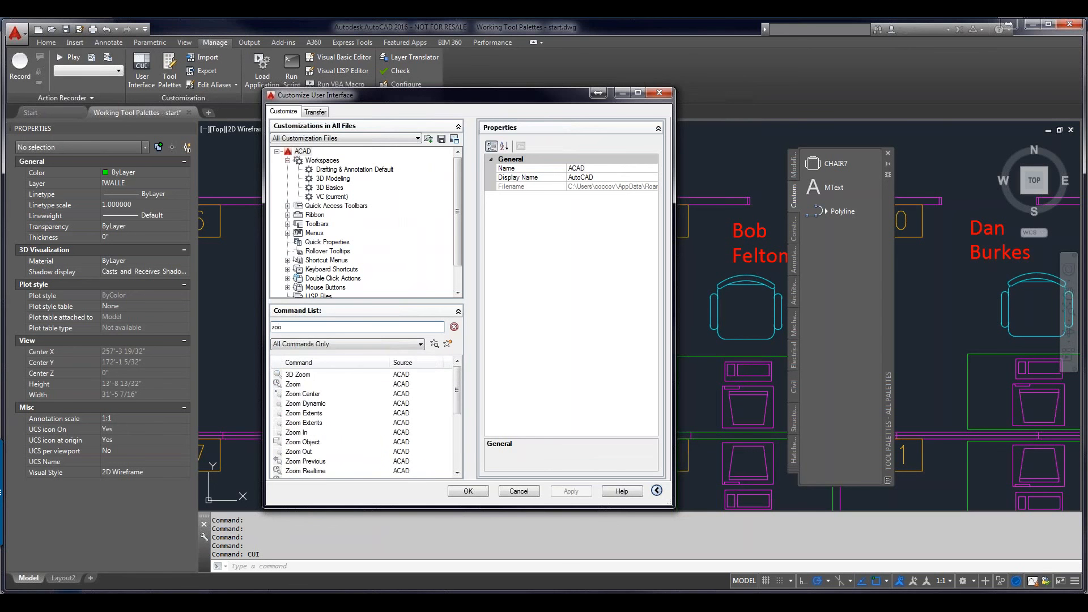
type("m")
left_click(295, 413)
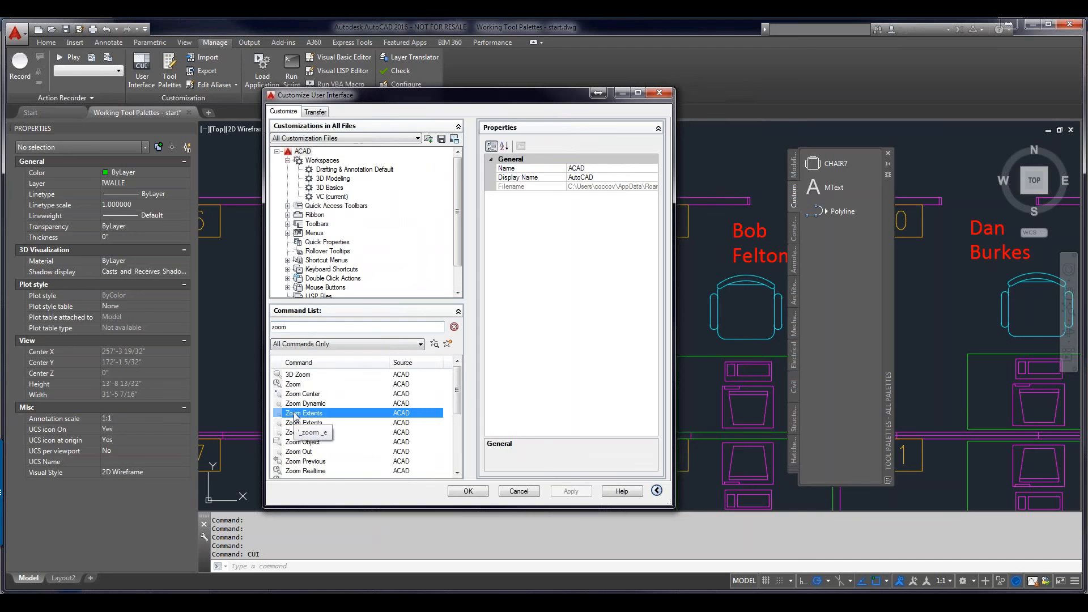
left_click_drag(295, 417, 827, 263)
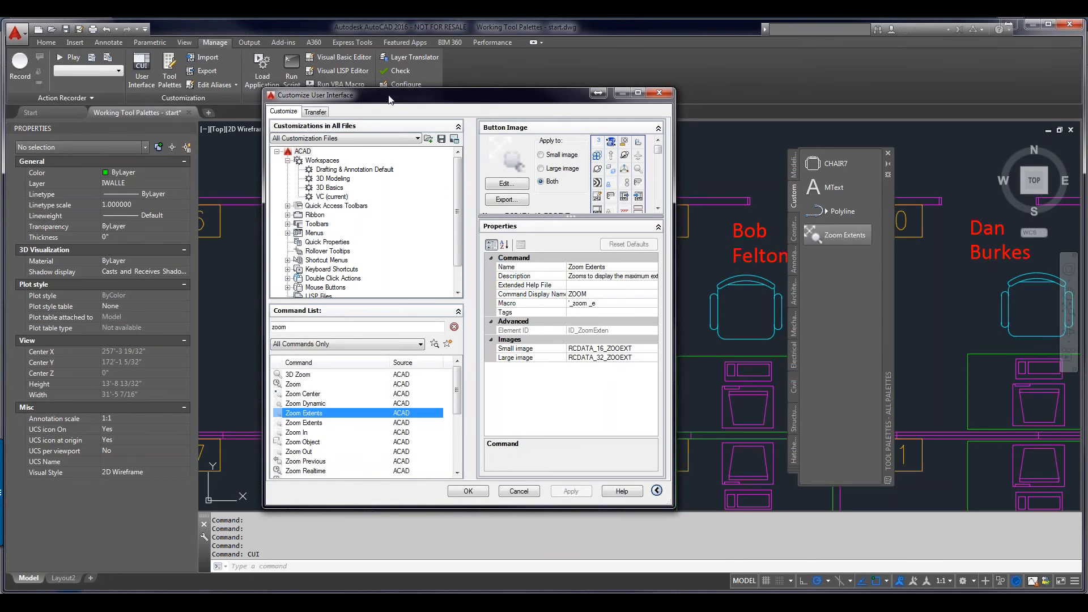
left_click(341, 41)
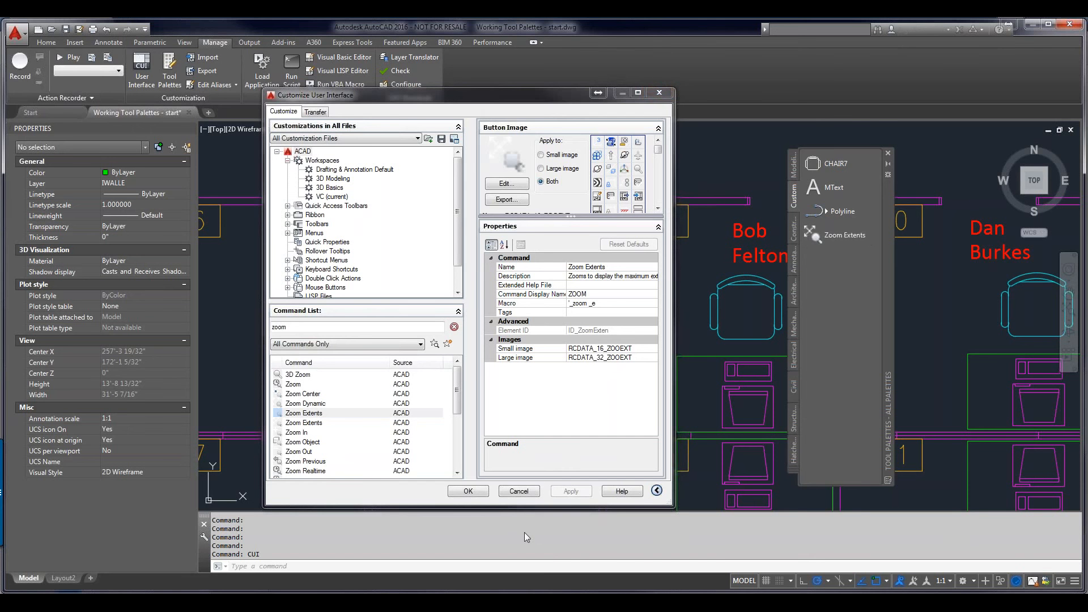
left_click(519, 491)
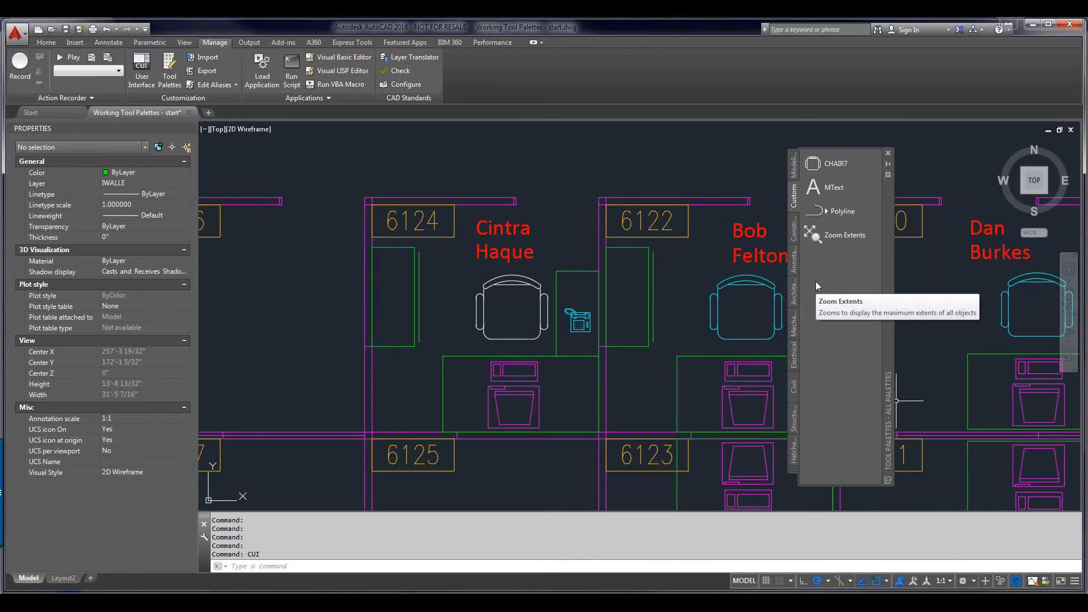
- Rename the CHAIR7 tool on the Custom palette as desk chair
right_click(828, 165)
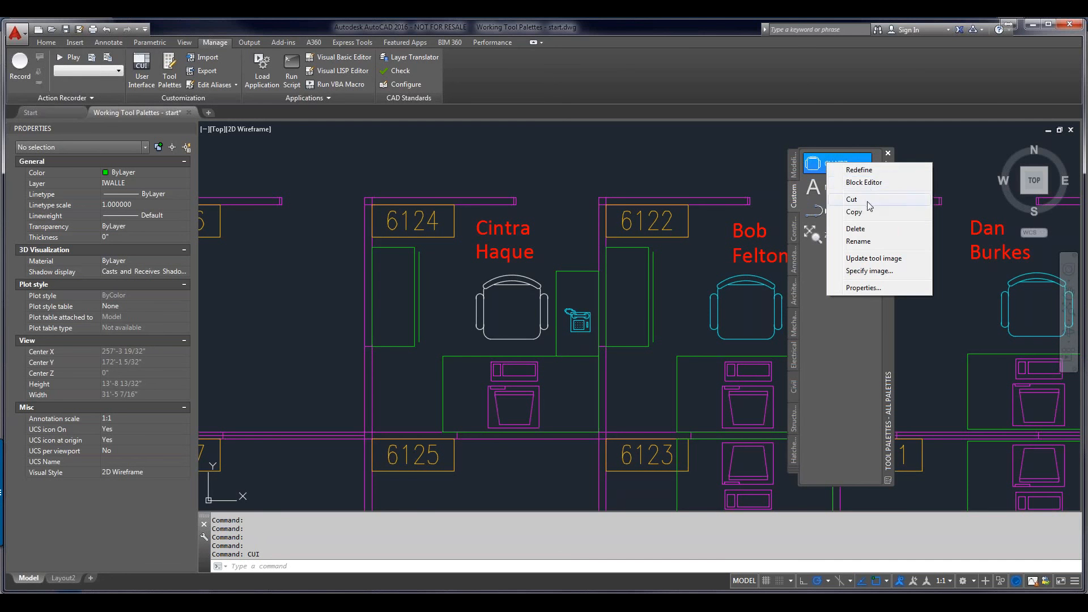
left_click(858, 241)
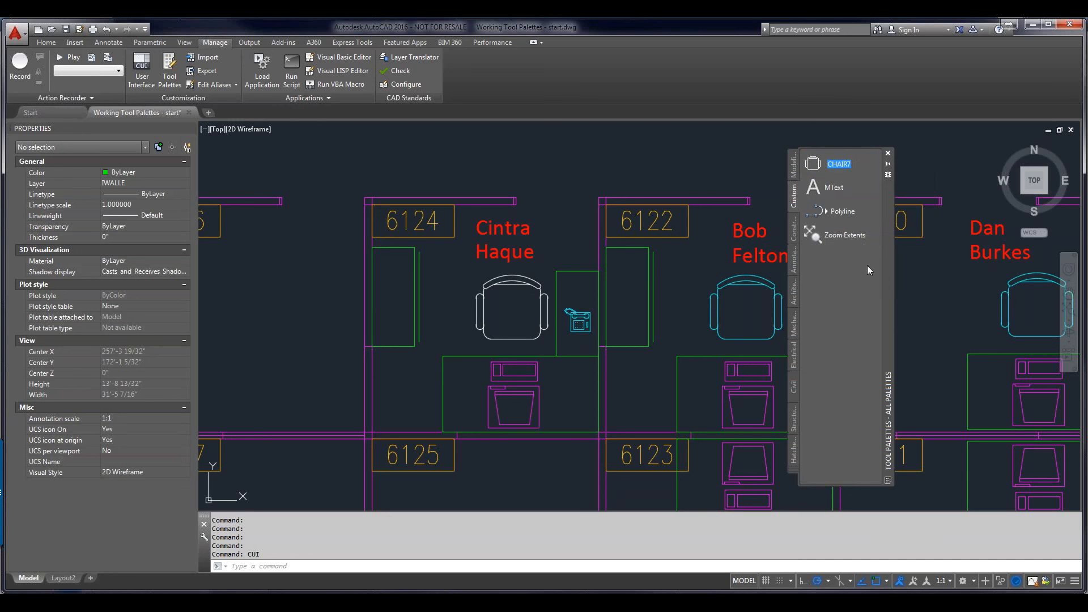
type("desk chair")
key("Return")
- Open the desk chair tool's properties, widen the dialog and review the name, description and source file
right_click(853, 160)
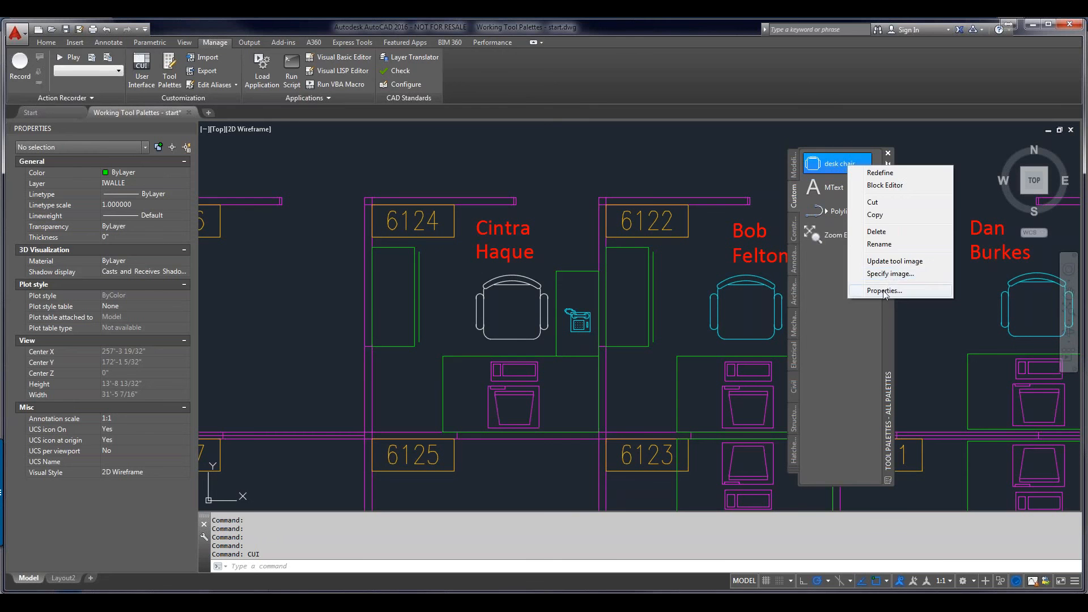
left_click(884, 290)
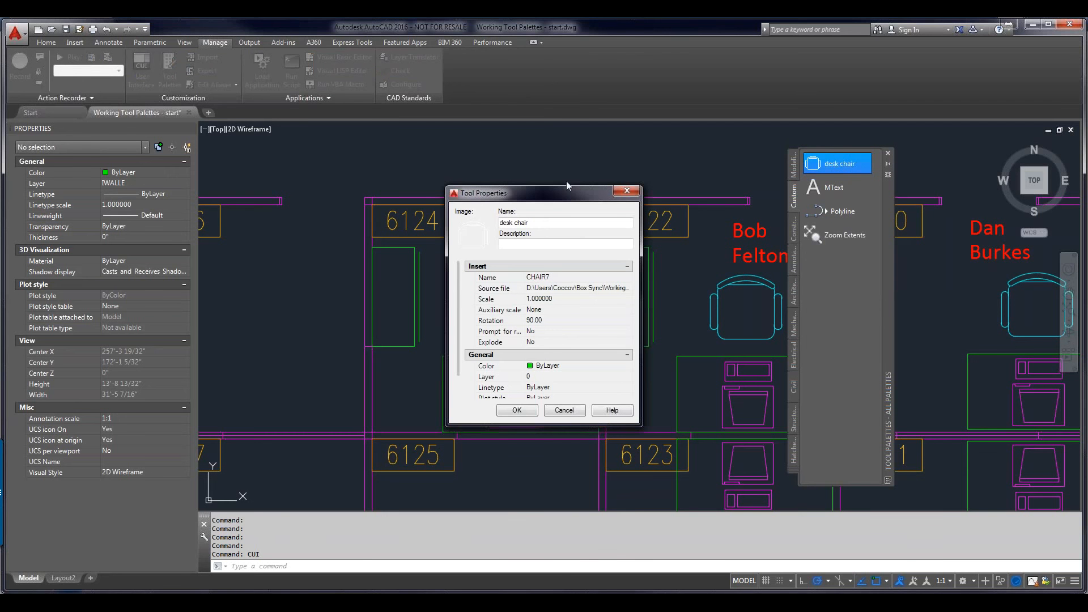
left_click_drag(529, 223, 499, 223)
left_click(509, 244)
left_click_drag(641, 301, 740, 300)
left_click(597, 290)
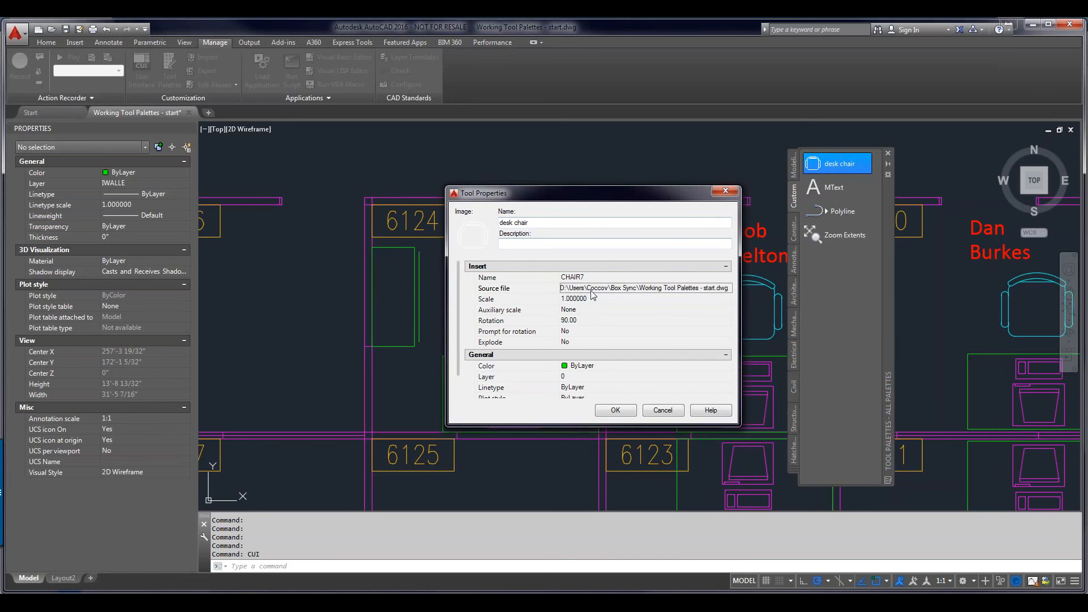
left_click(652, 292)
left_click(644, 294)
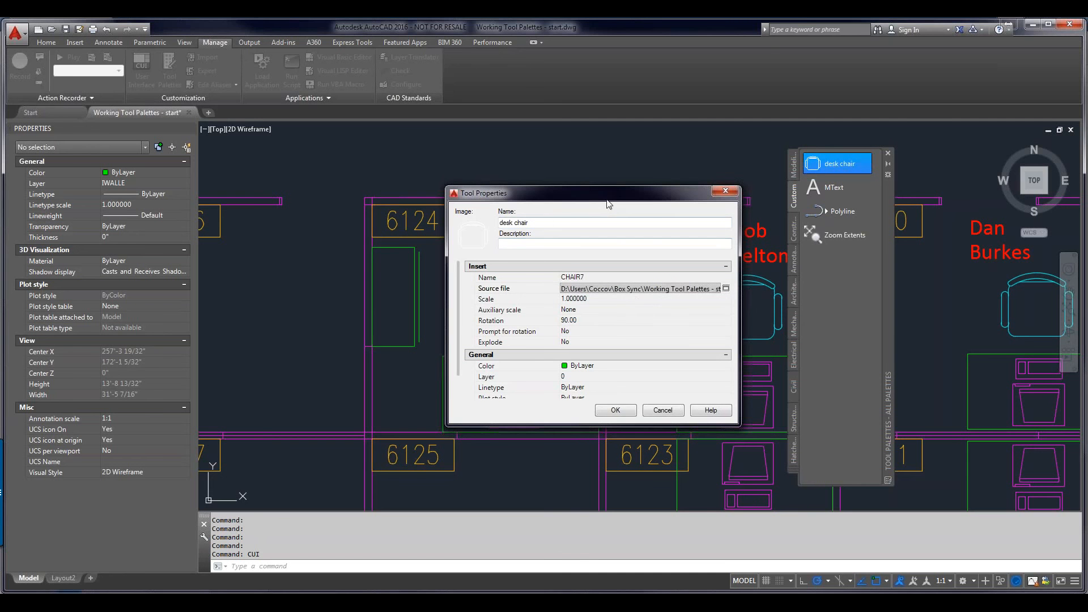
- Set Prompt for rotation to Yes for the desk chair tool
left_click(642, 331)
left_click(642, 331)
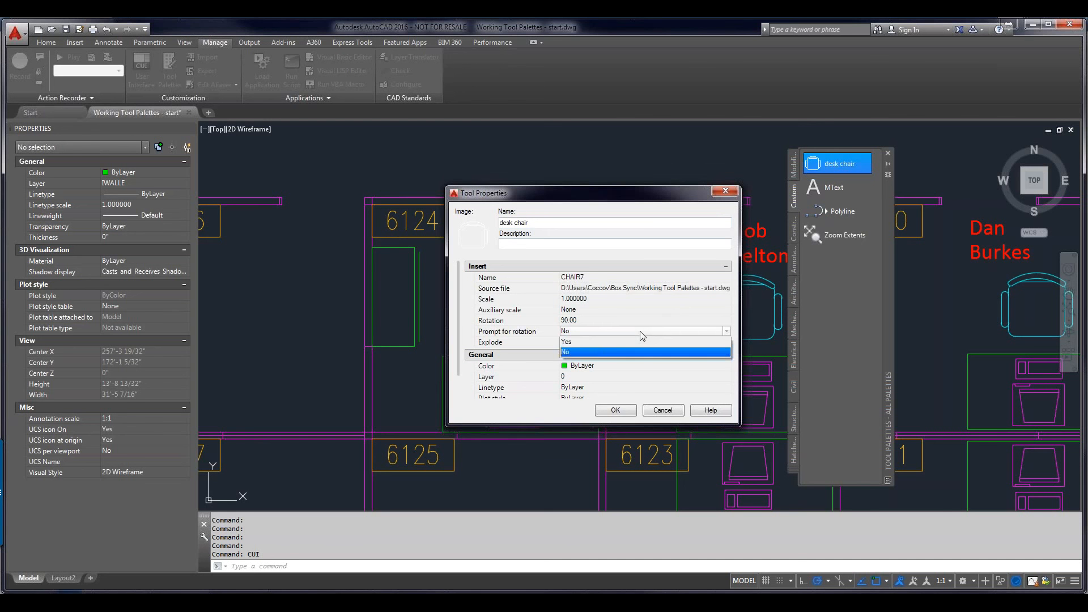
left_click(632, 341)
left_click(631, 339)
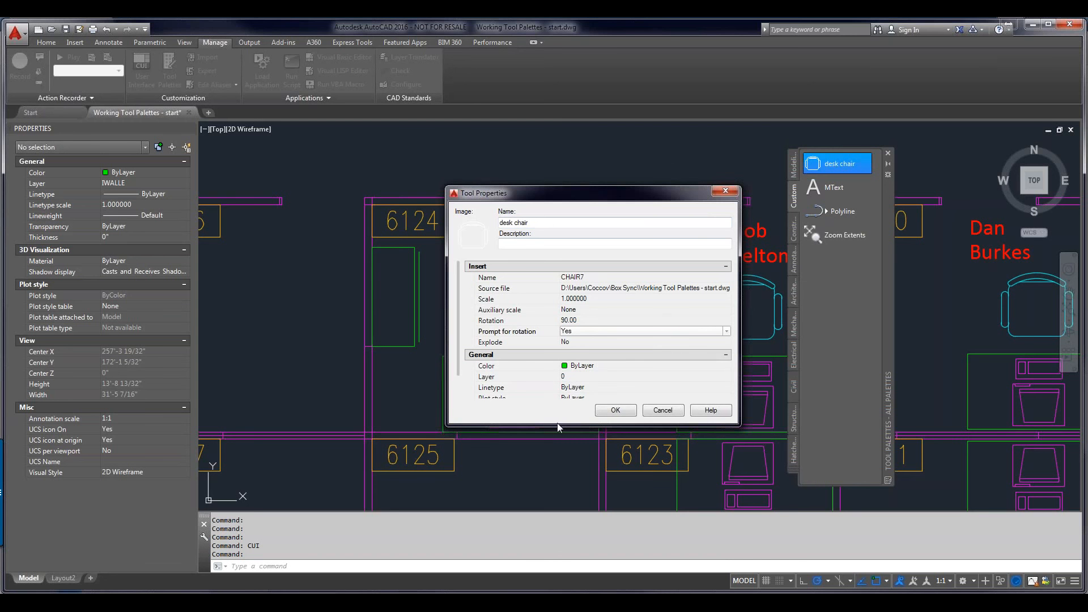
- Assign the desk chair tool to the CHAIRS layer and apply its properties
left_click_drag(556, 428, 555, 497)
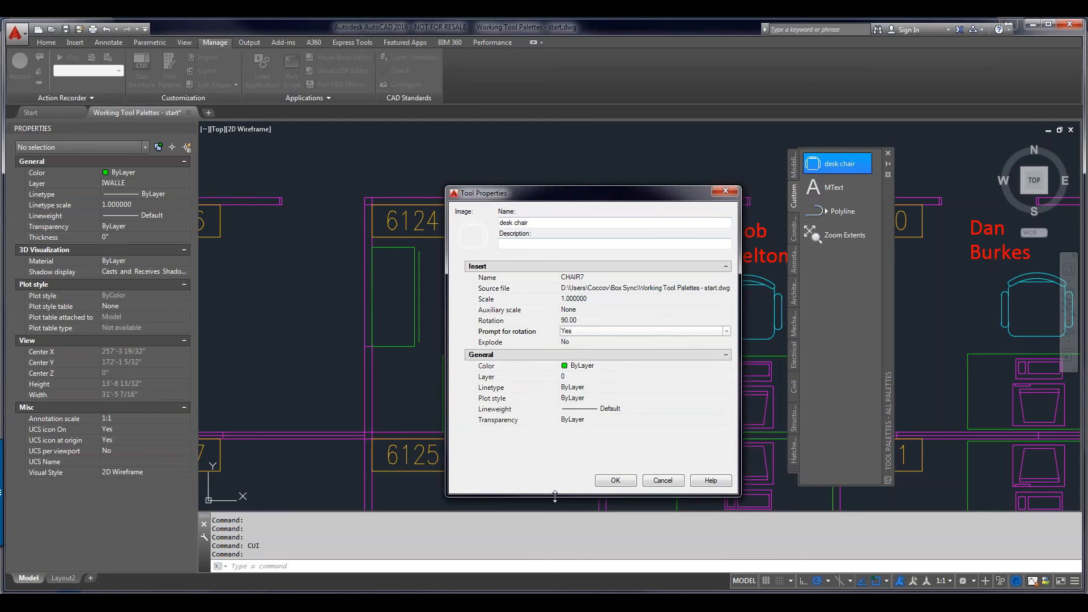
left_click(575, 376)
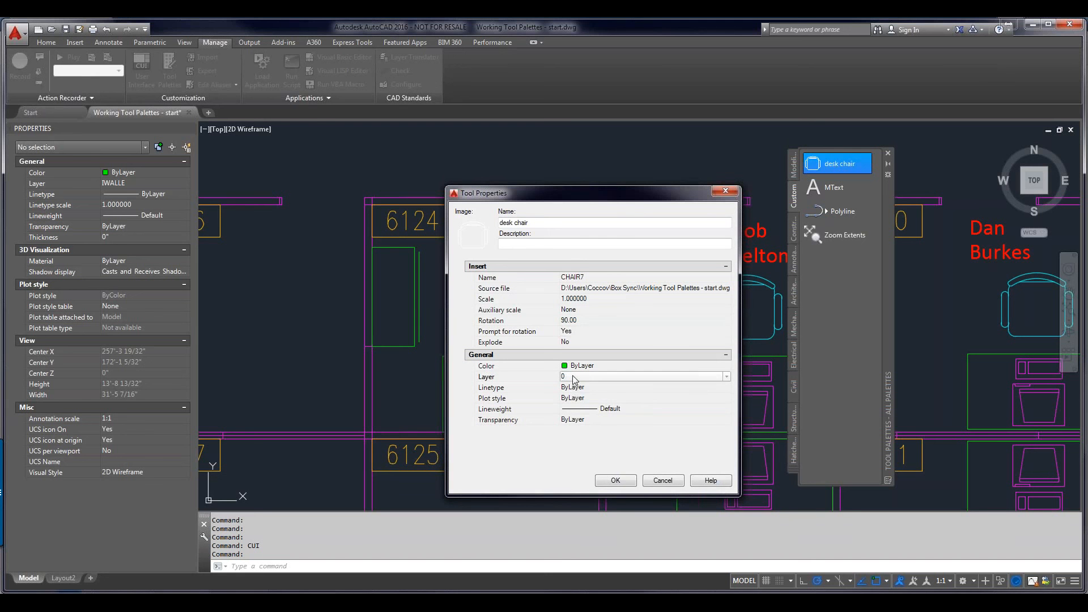
left_click(574, 377)
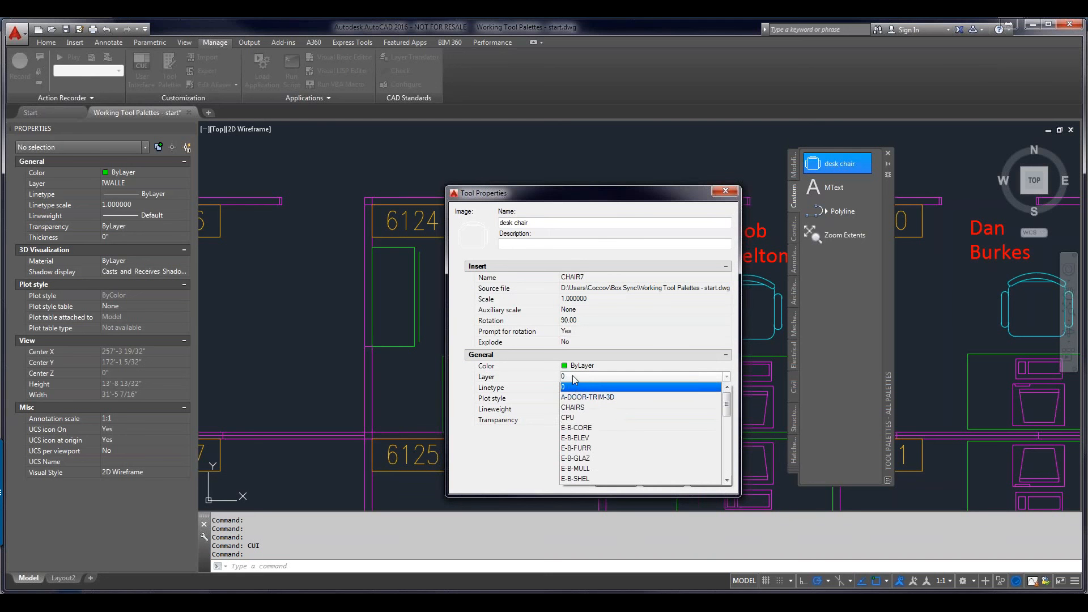
left_click(585, 408)
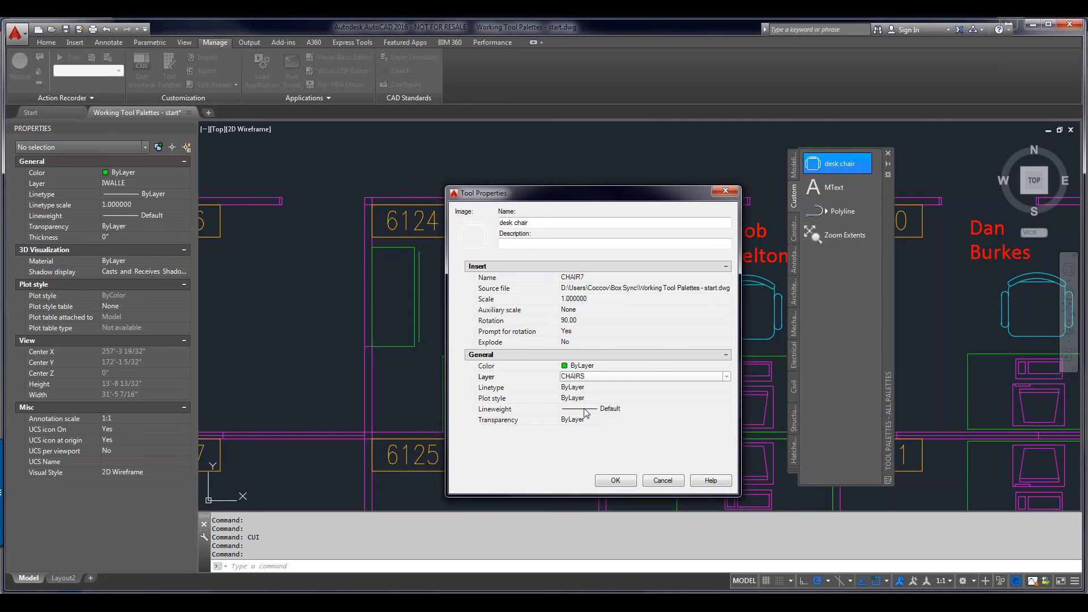
left_click(629, 486)
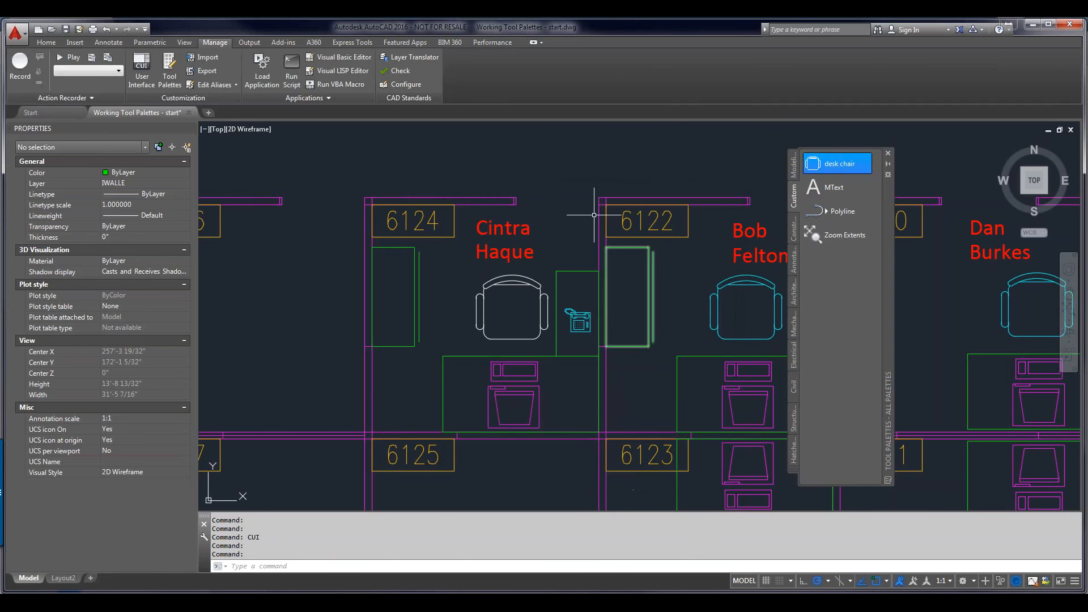
- Insert a desk chair from the palette in the empty cubicle west of 6124 and compare its layer with cubicle 6124's chair
left_click(815, 169)
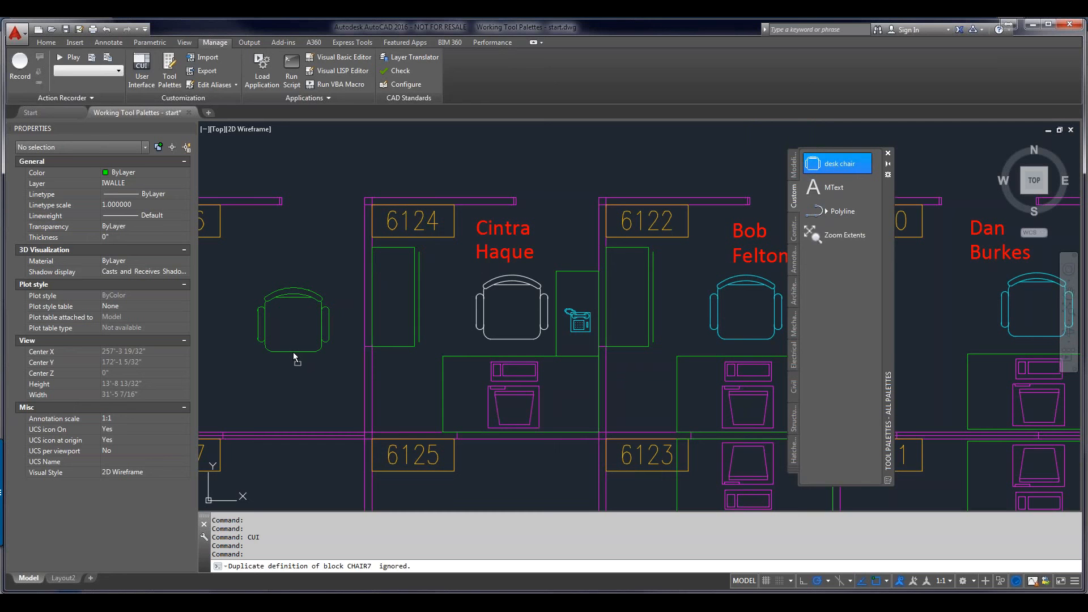
left_click(295, 356)
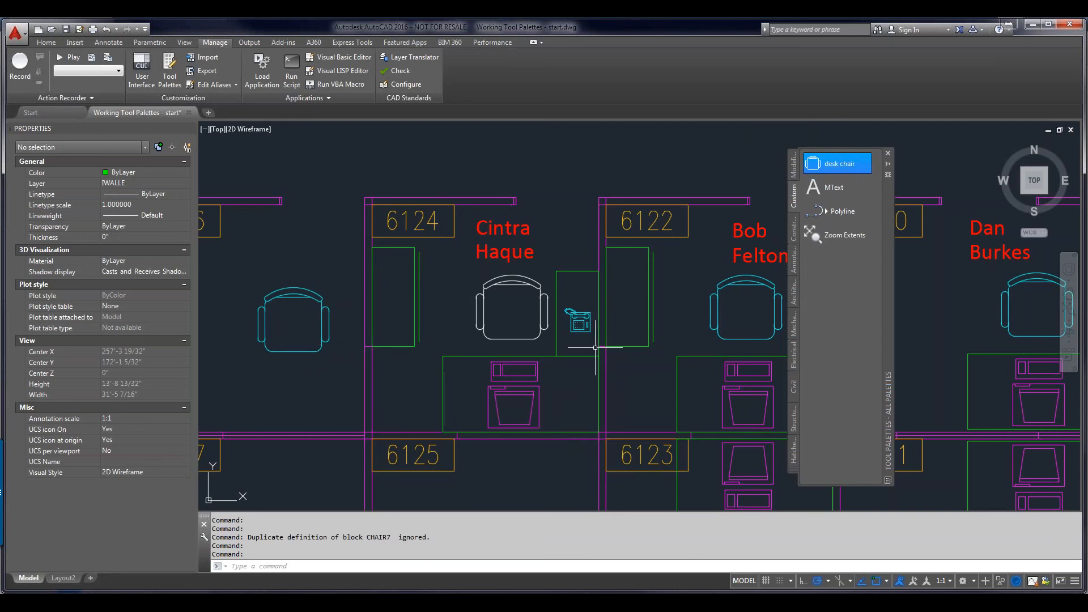
mouse_move(321, 329)
left_click(321, 329)
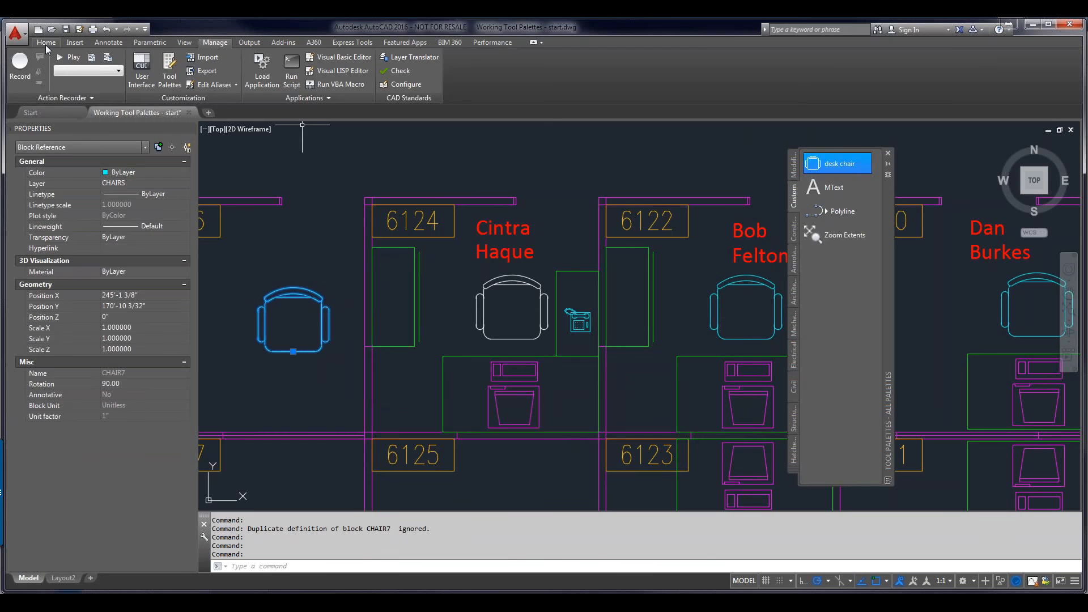
left_click(46, 45)
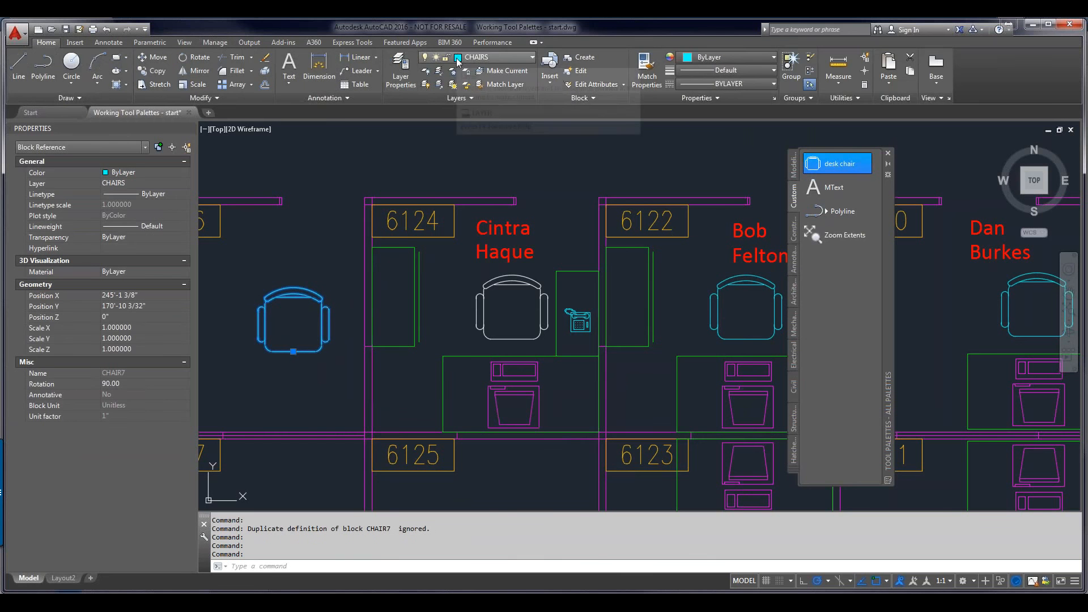
right_click(457, 60)
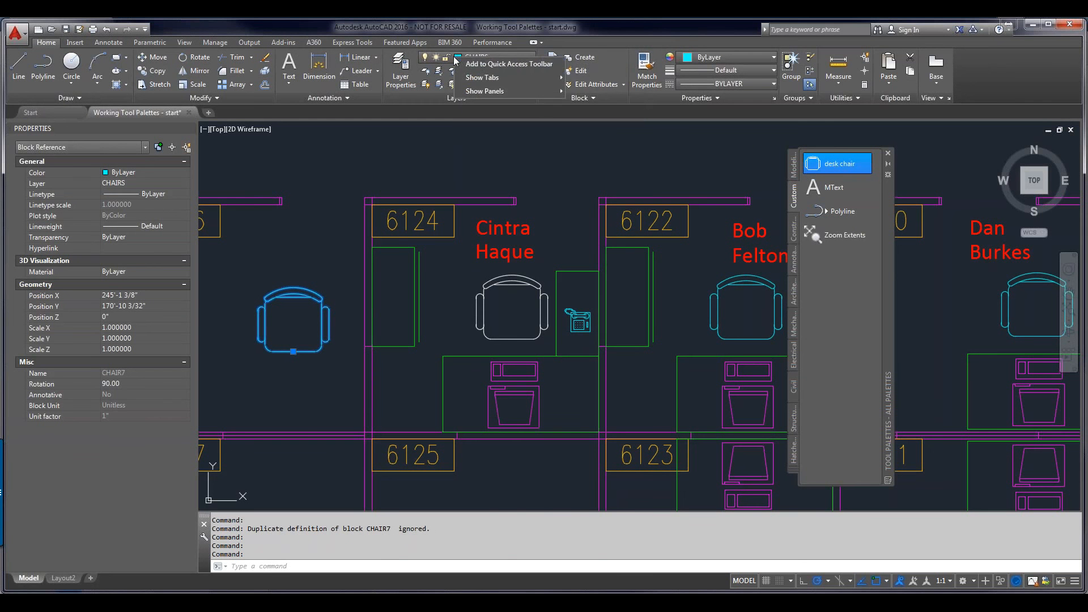
left_click(546, 291)
left_click(545, 292)
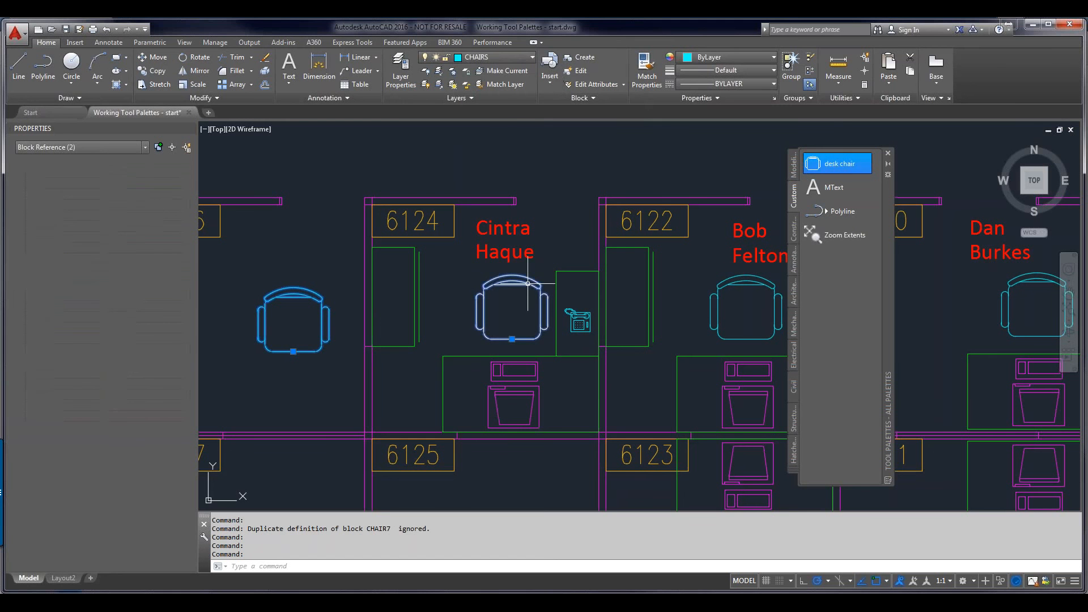
key("Escape")
left_click(544, 295)
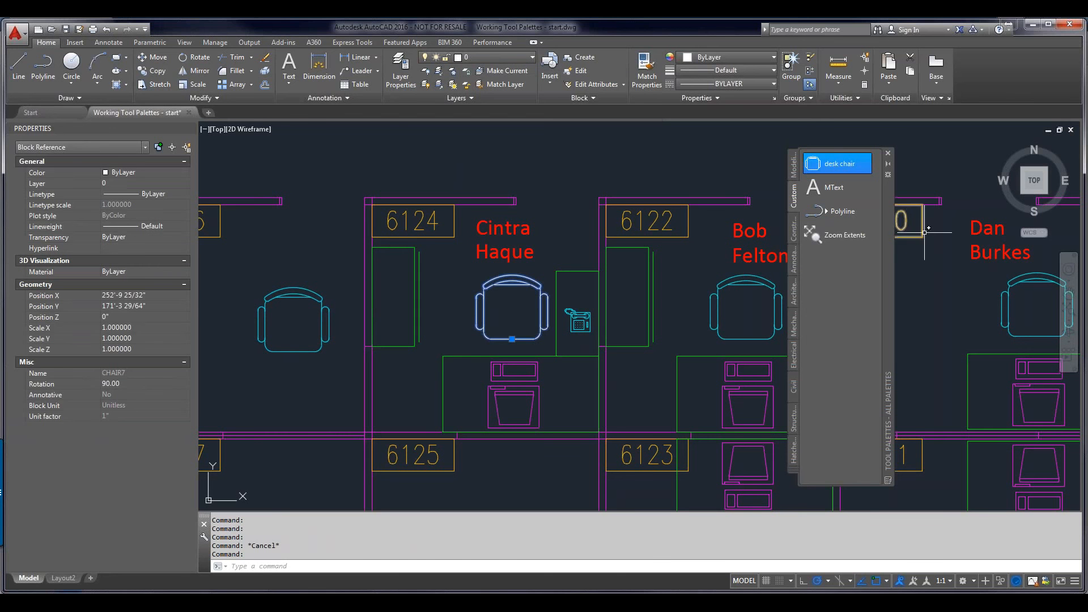
- Insert a second desk chair above the first one in the cubicle west of 6124, accepting a 0 rotation angle
left_click(840, 164)
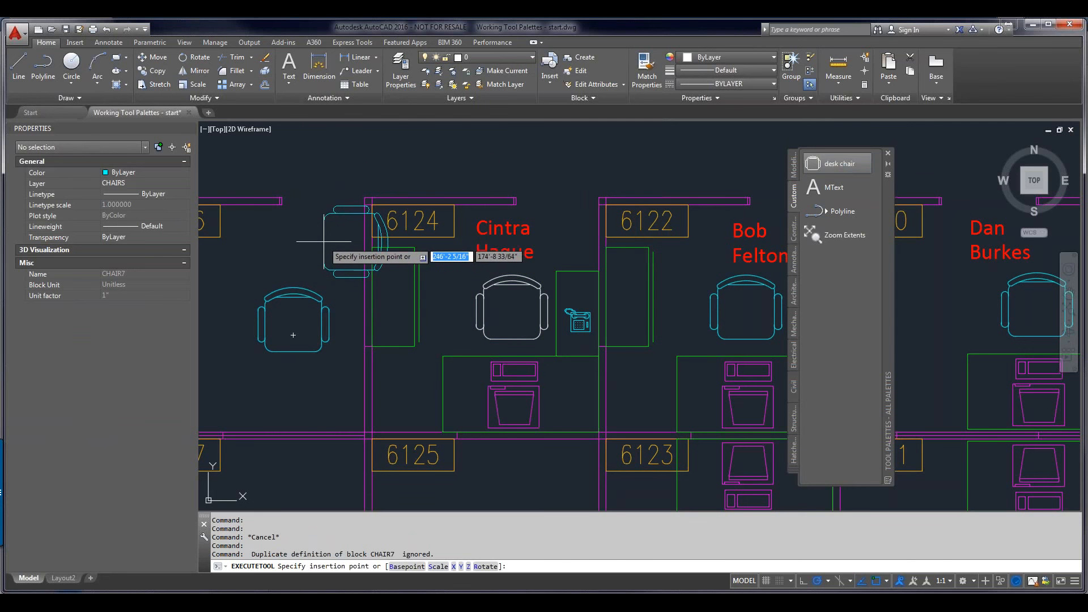
left_click(304, 237)
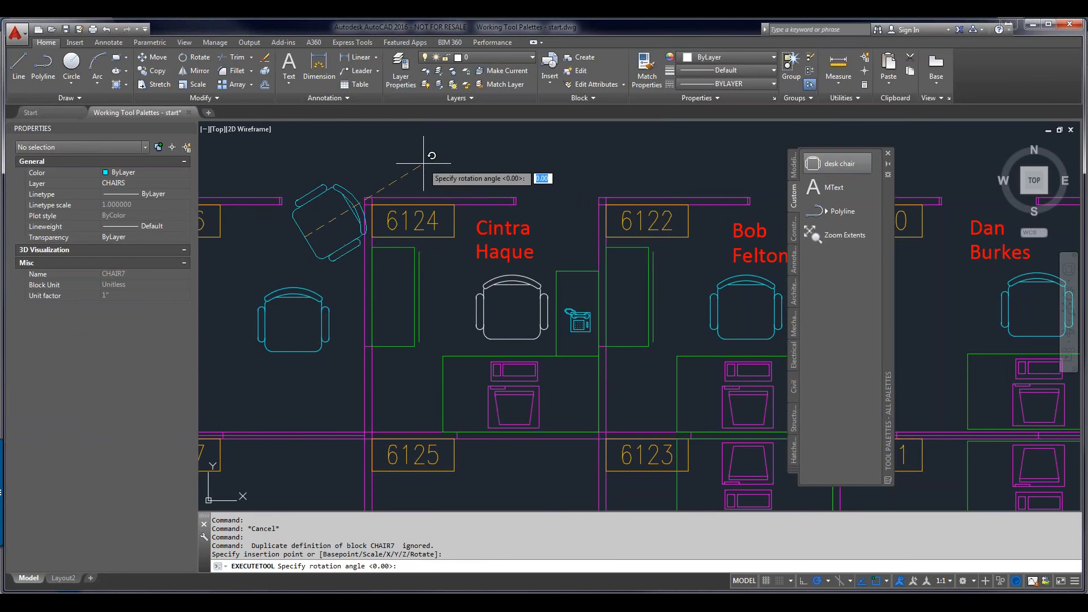
key("Return")
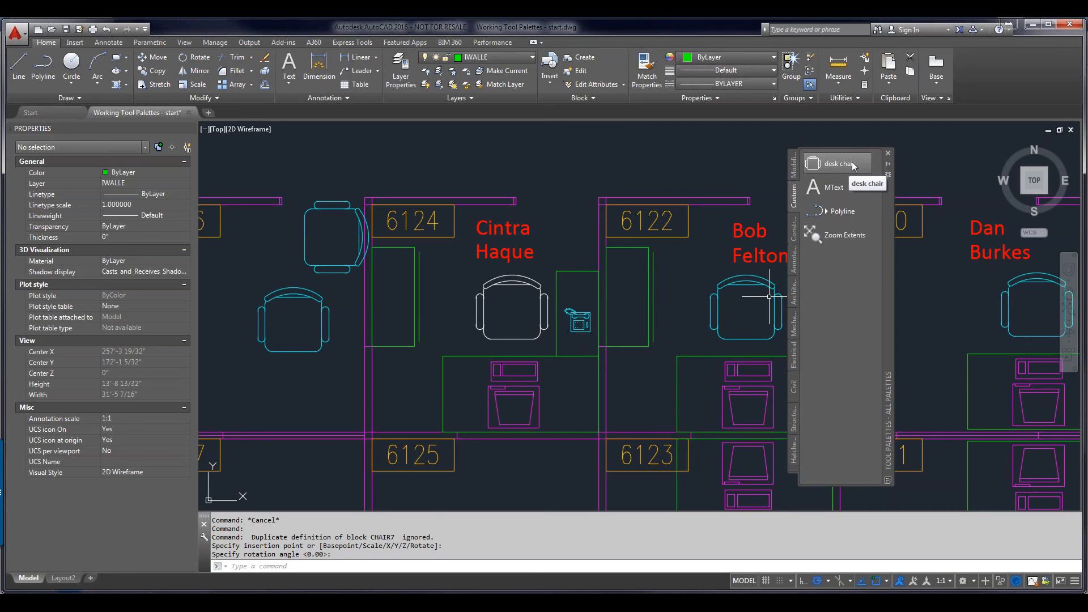
- Rename the MText palette tool as Label in its tool properties
right_click(839, 188)
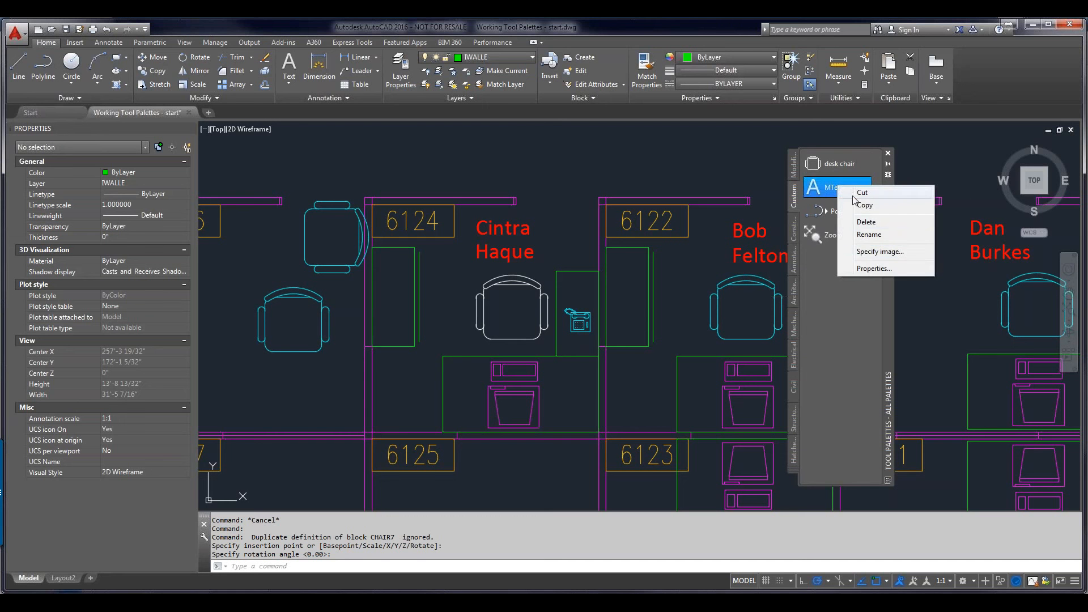
left_click(865, 269)
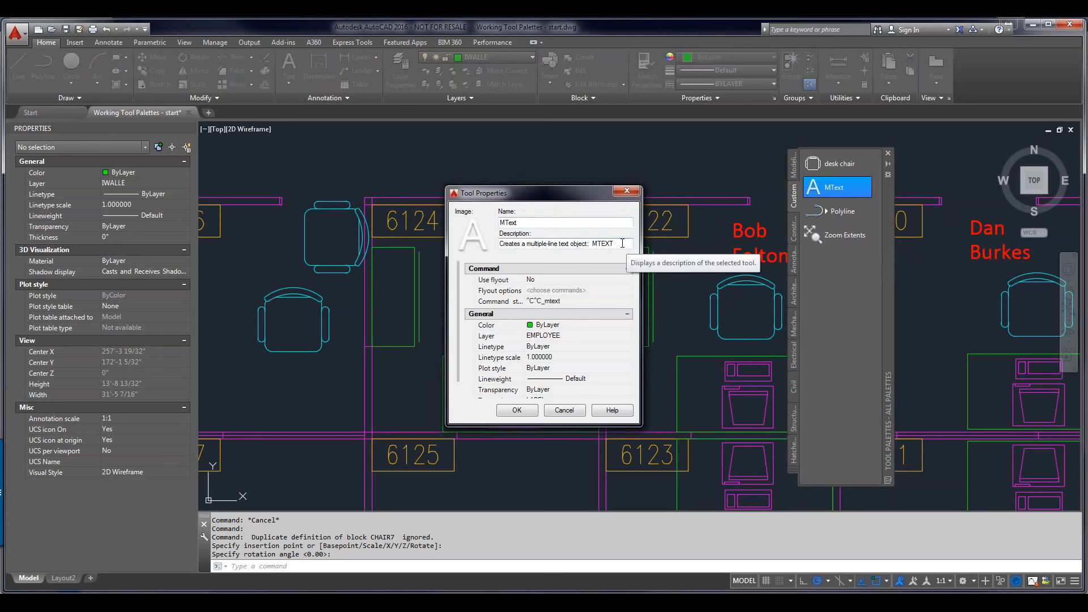
left_click_drag(533, 222, 474, 229)
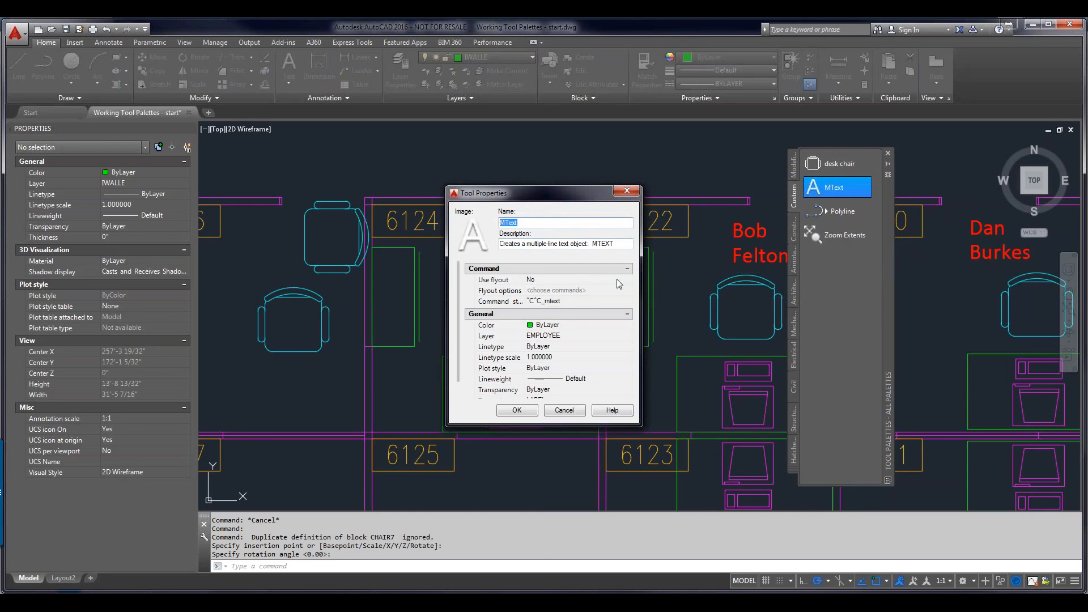
type("Lab")
- Replace the Label tool's description with "Use for names" and apply its properties
left_click_drag(614, 244, 517, 244)
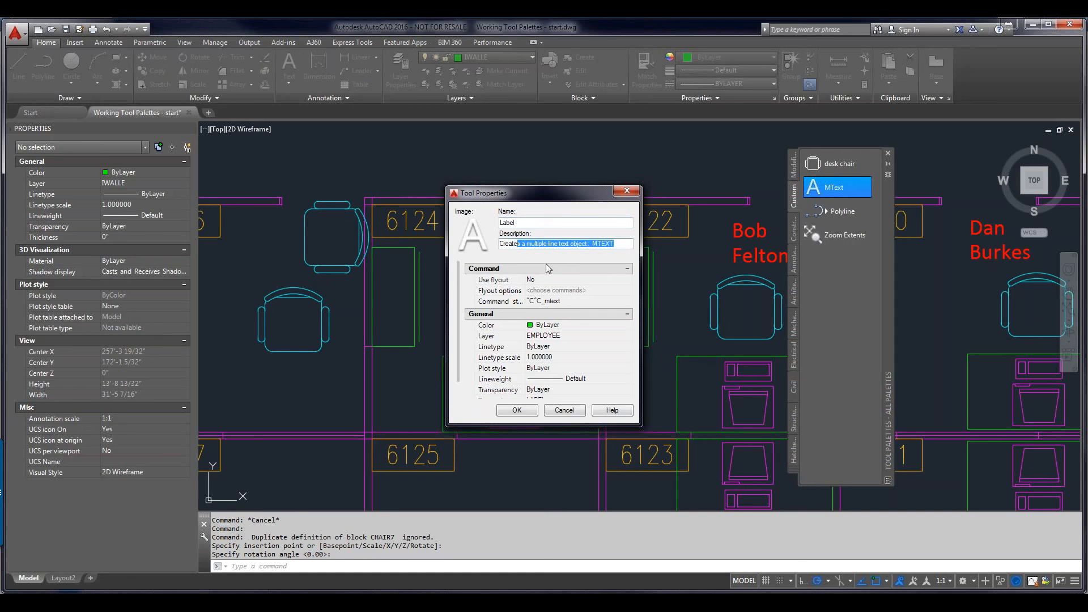
key("BackSpace")
key("BackSpace")
key("BackSpace")
key("BackSpace")
key("BackSpace")
key("BackSpace")
key("BackSpace")
type("Us")
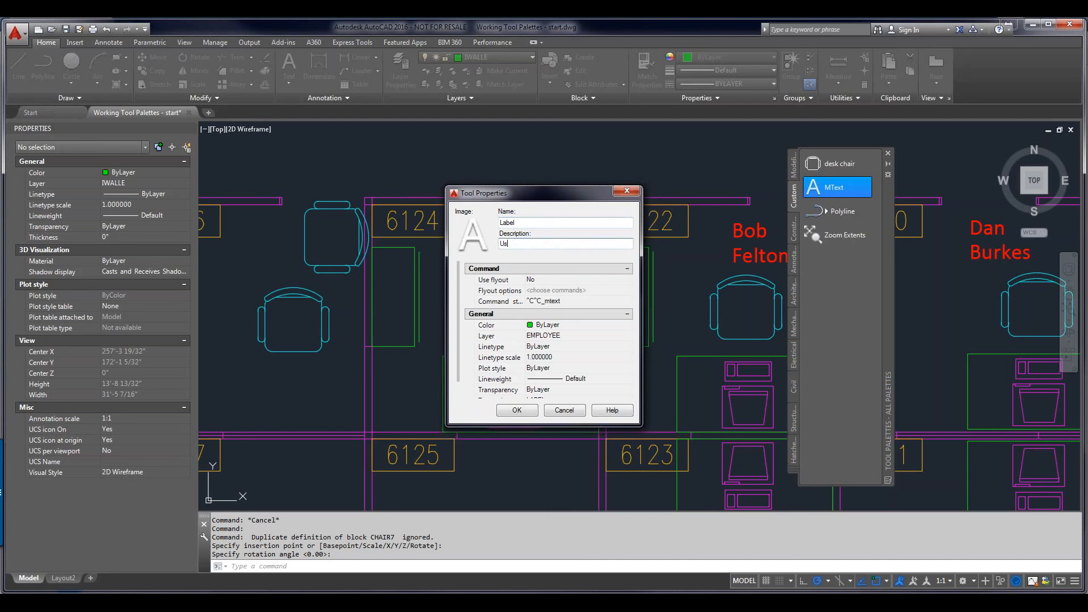
type("e for names")
left_click(557, 338)
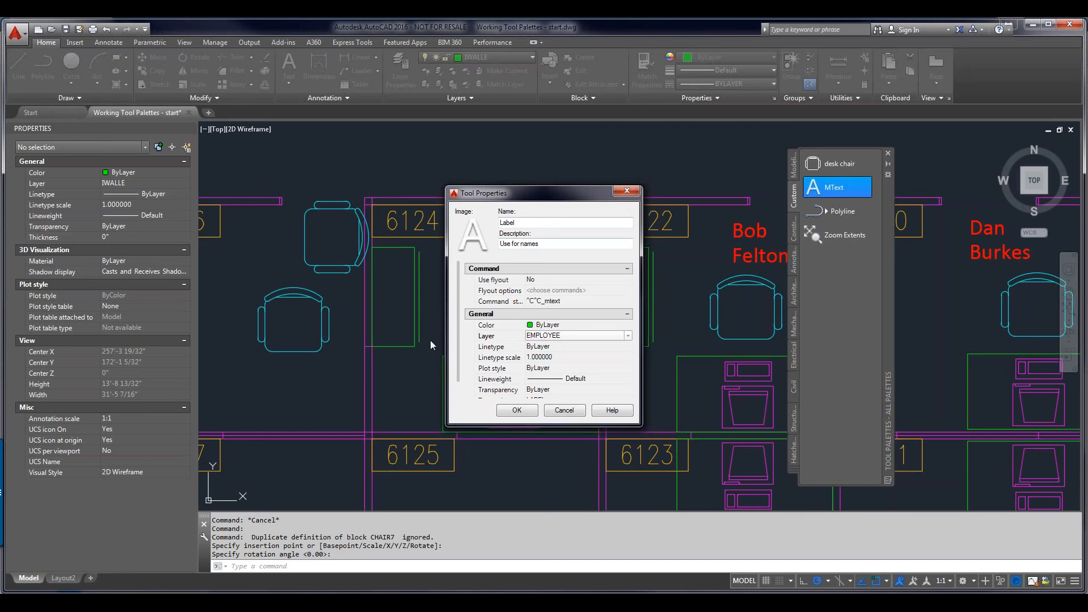
left_click_drag(458, 348, 458, 386)
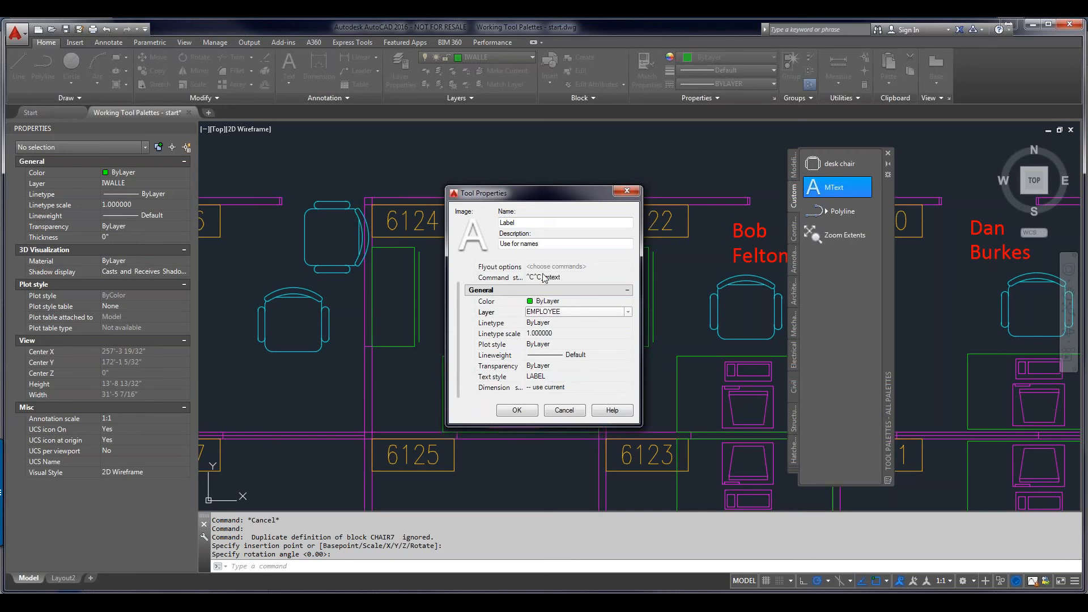
left_click(518, 410)
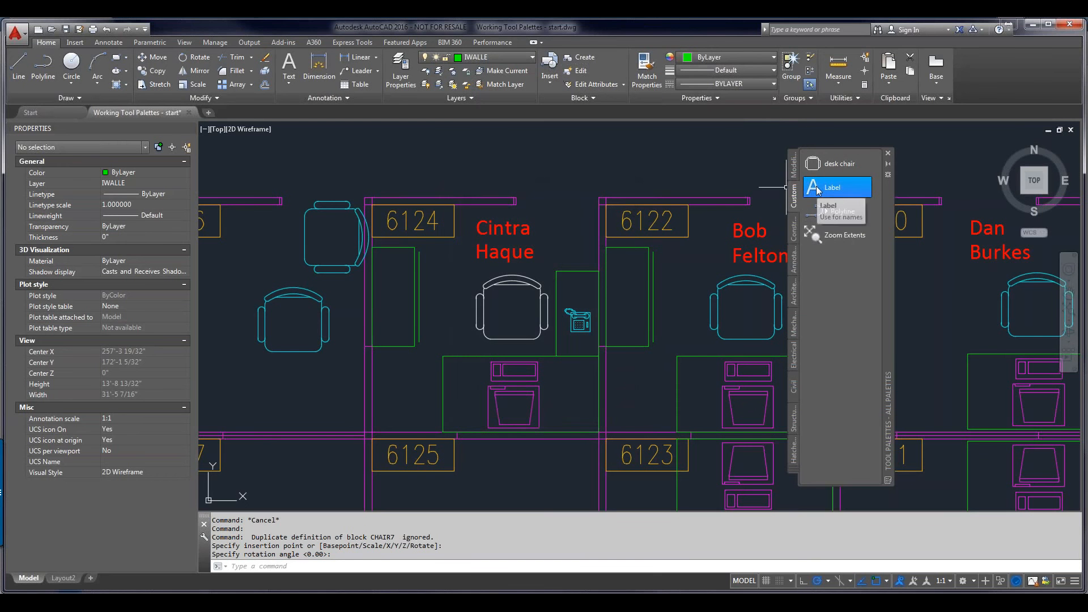
- Place the text "Blah blah" above cubicles 6124 and 6122 using the Label tool
left_click(814, 189)
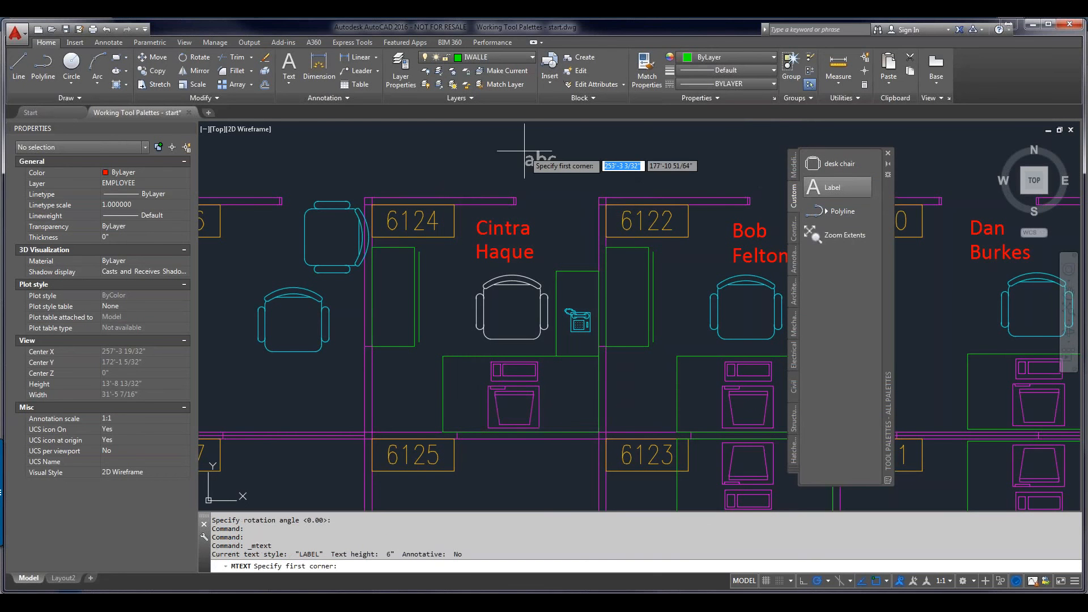
left_click(525, 134)
left_click(549, 164)
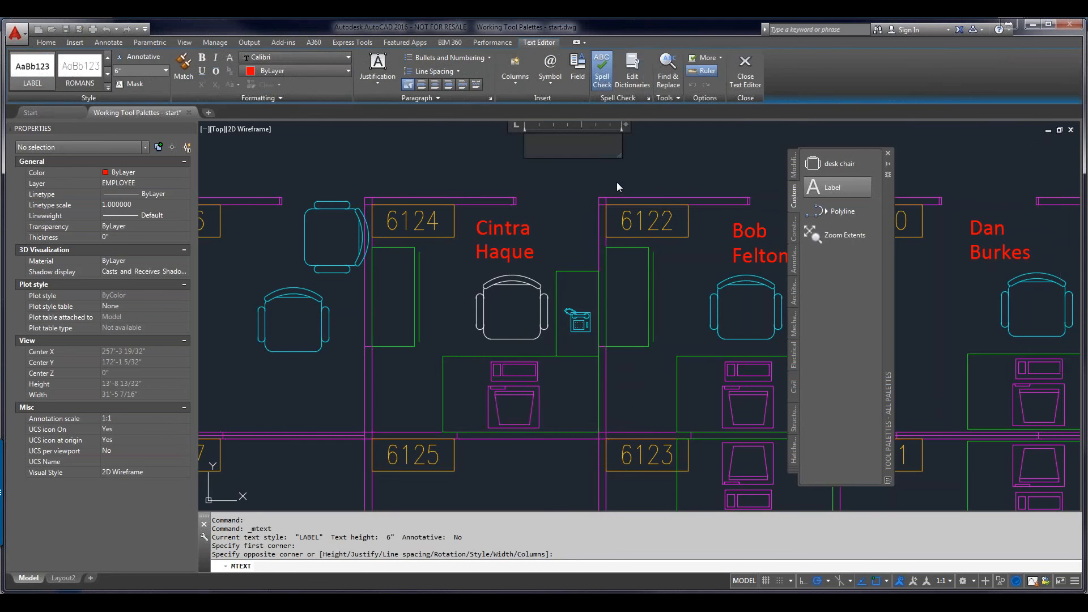
type("Blah blah")
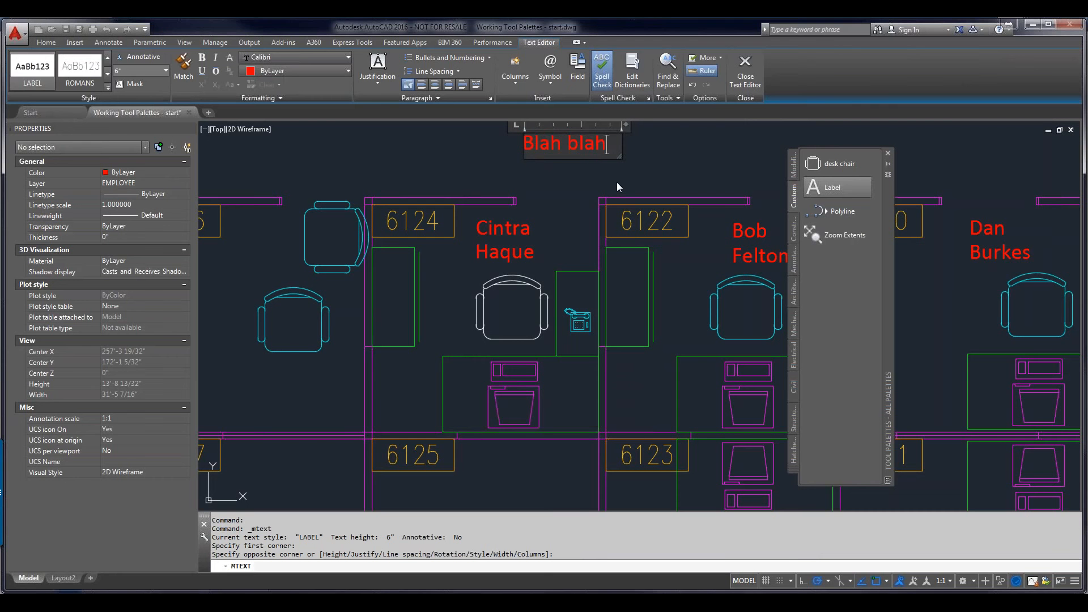
left_click(665, 151)
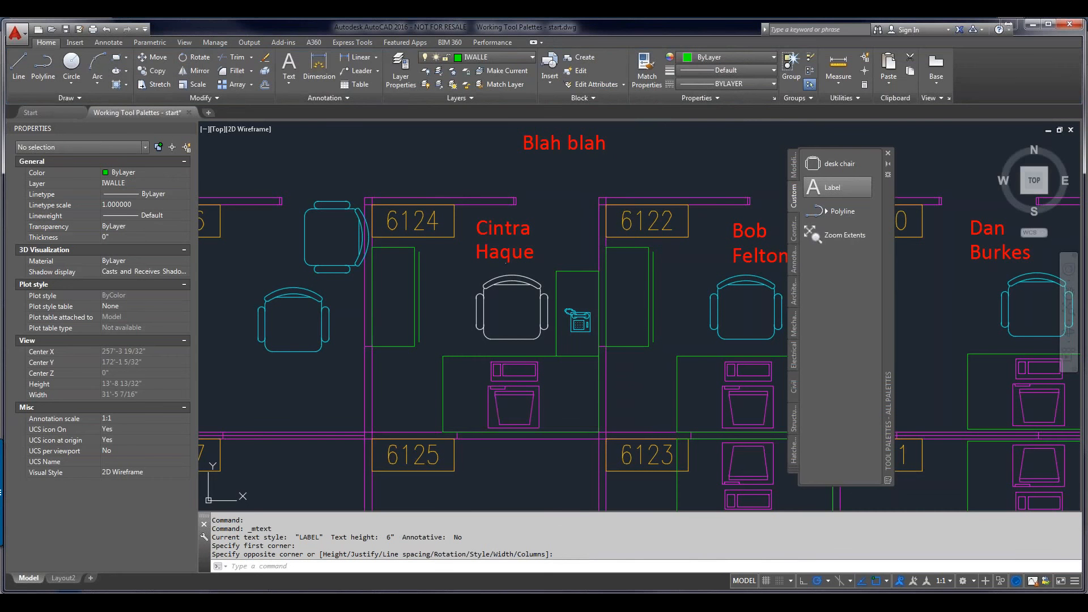
- Compare the "Blah blah" text's properties with those of the employee name in cubicle 6124
left_click(506, 235)
left_click(538, 145)
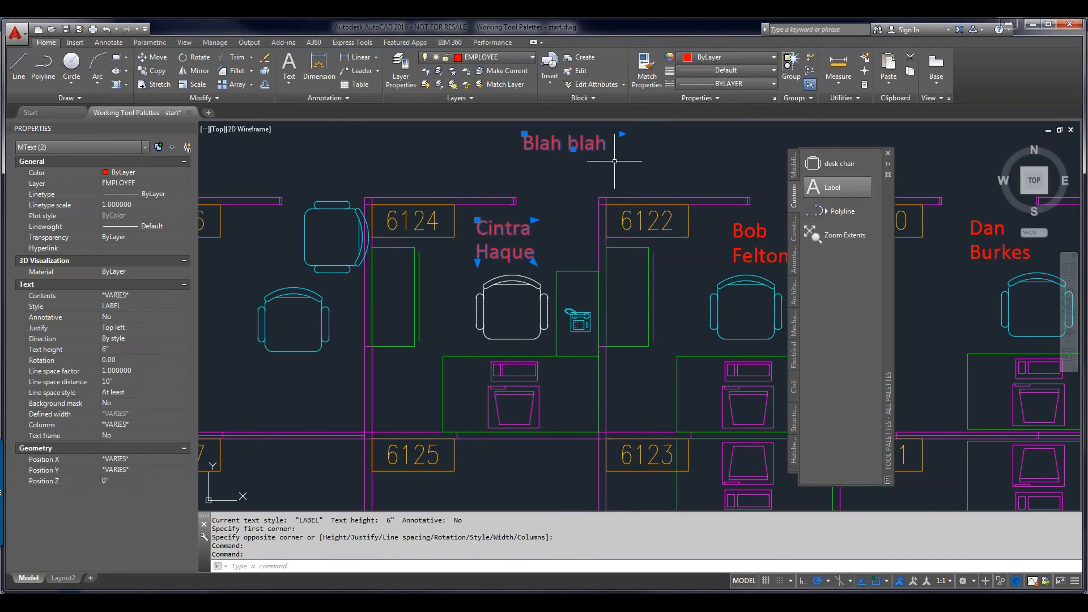
key("Escape")
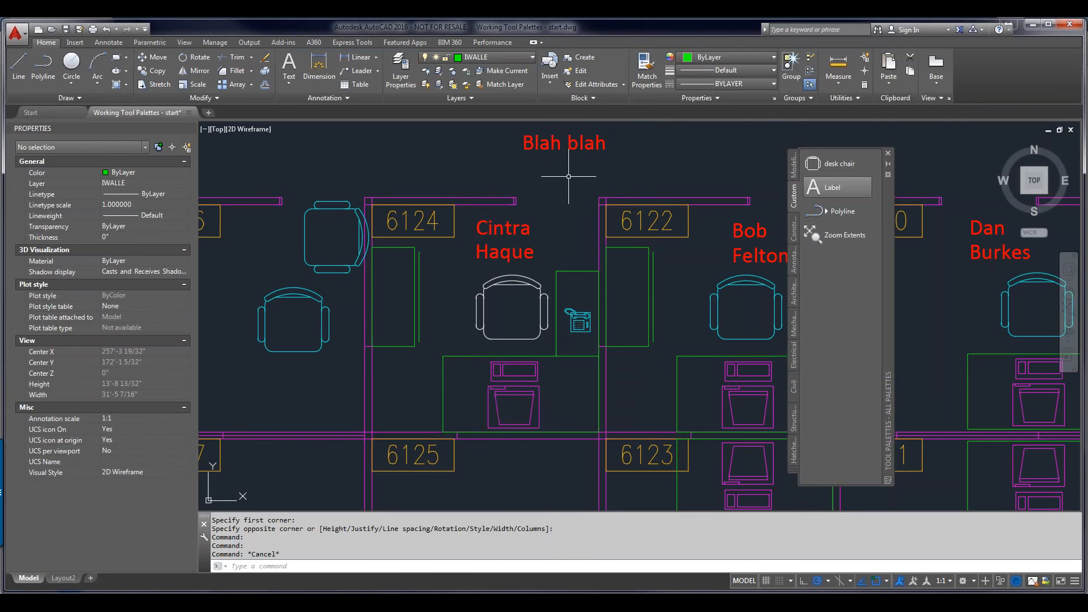
left_click(544, 139)
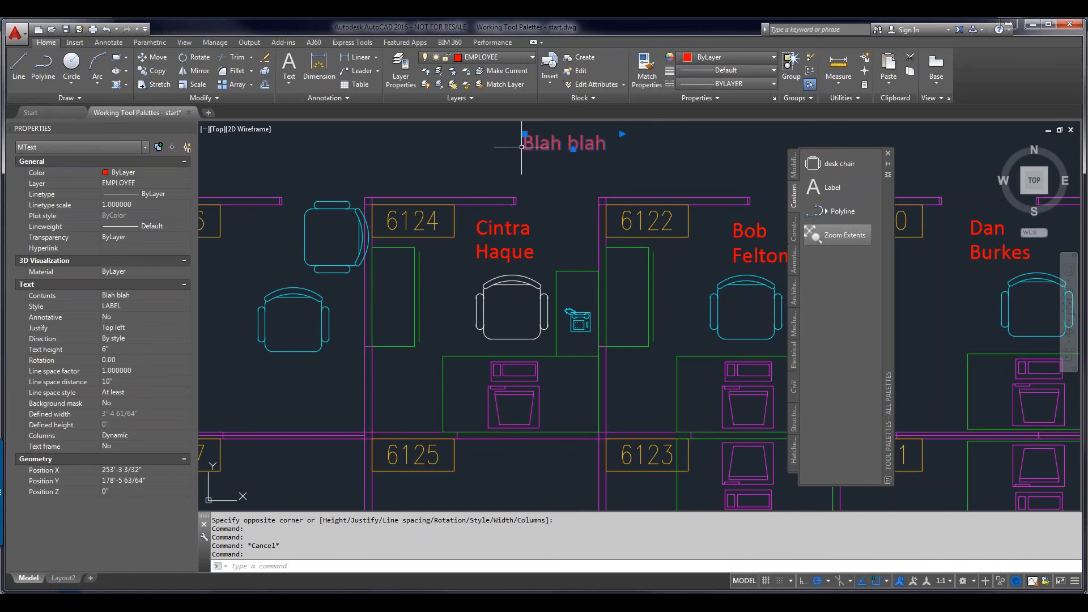
key("Escape")
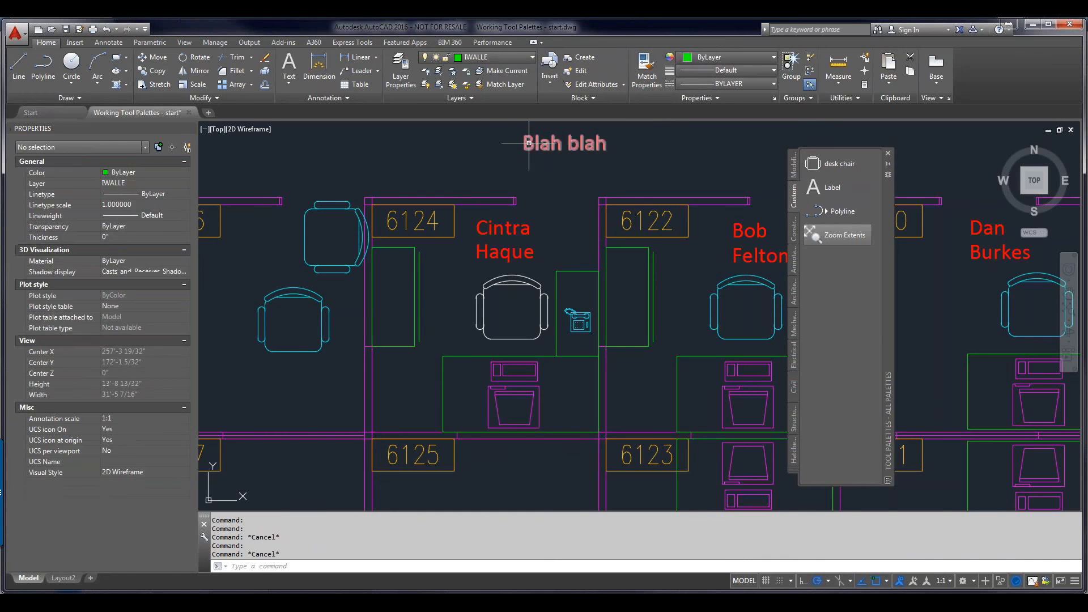
- Name the Polyline palette tool Cubicle Panels in its tool properties
right_click(838, 217)
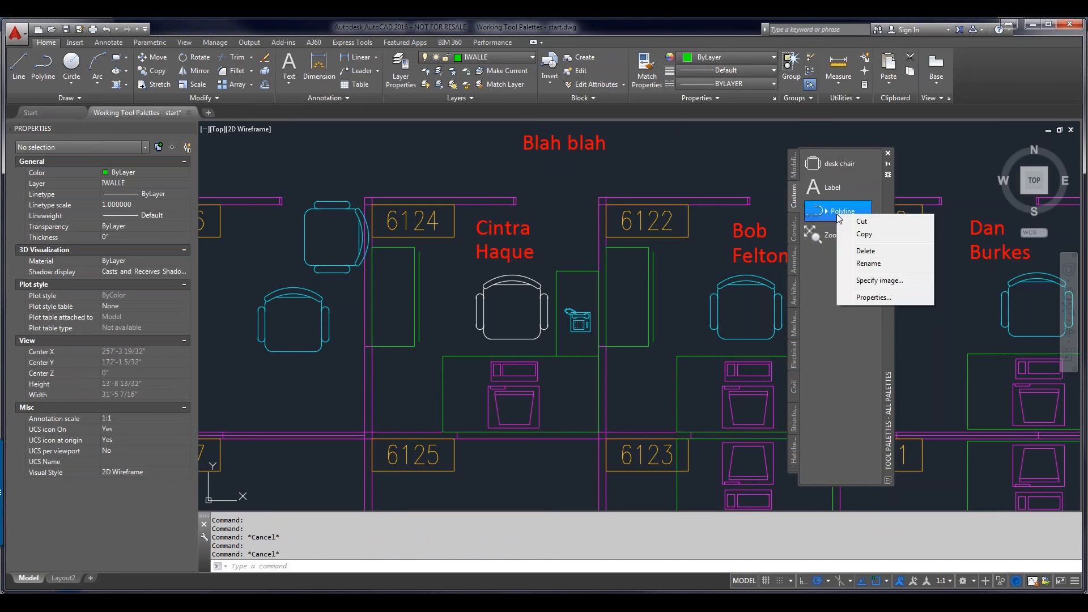
left_click(868, 298)
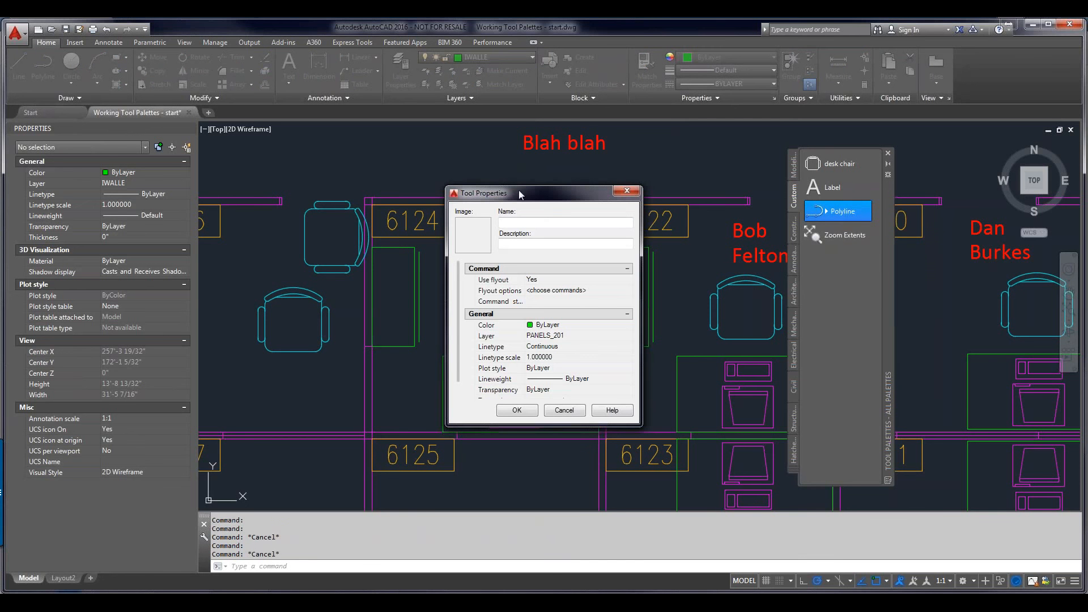
type("P")
type("ubicle Pan")
type("els")
- Exclude Line, Ellipse, Ray, Spline and Construction Line from the Cubicle Panels tool's flyout shapes
left_click(600, 292)
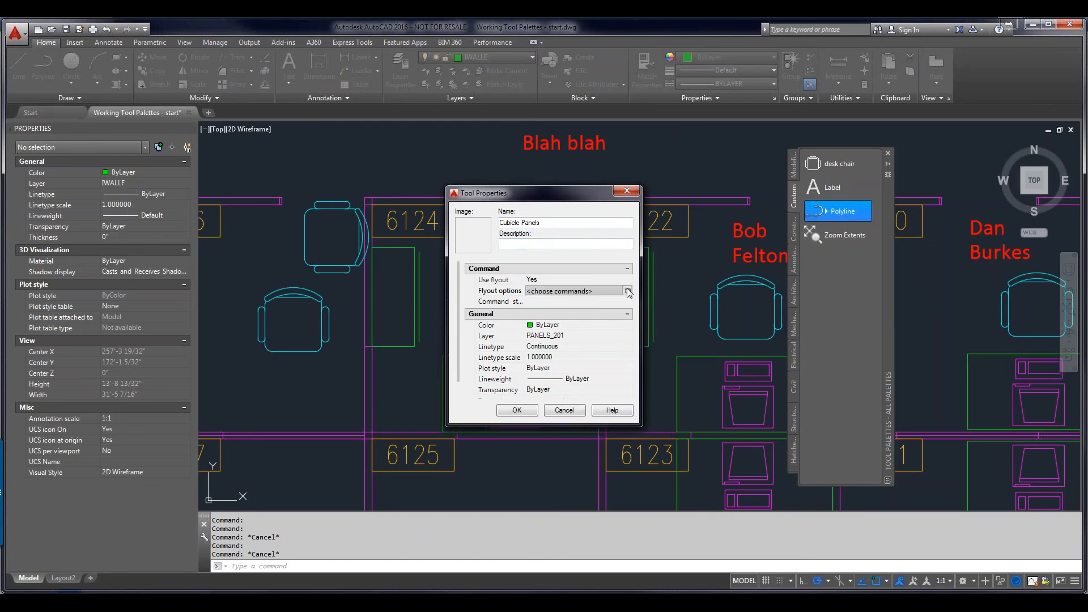
left_click(628, 291)
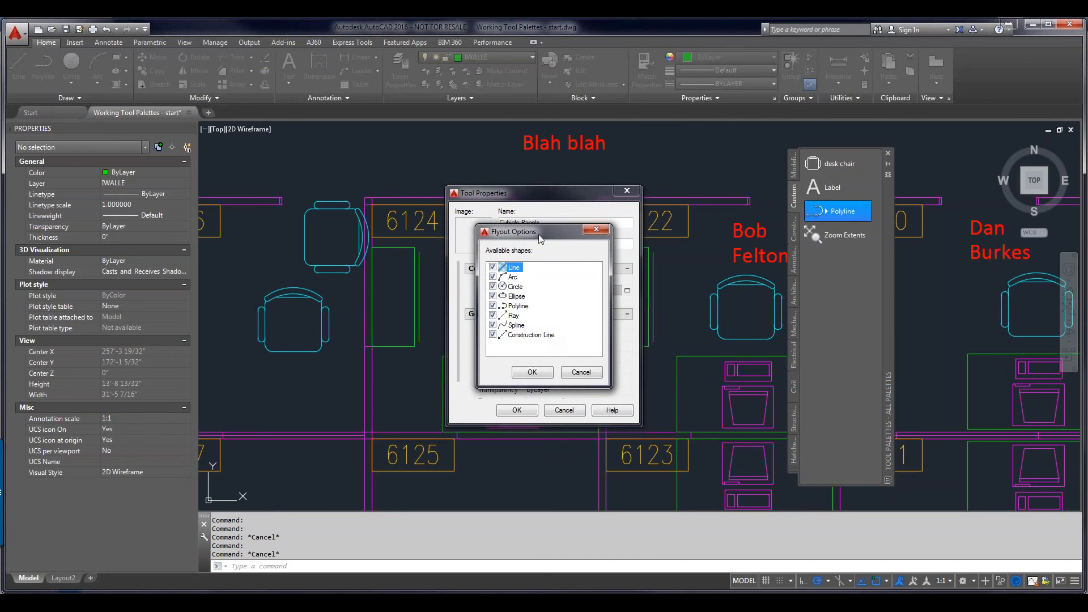
left_click_drag(540, 238, 570, 253)
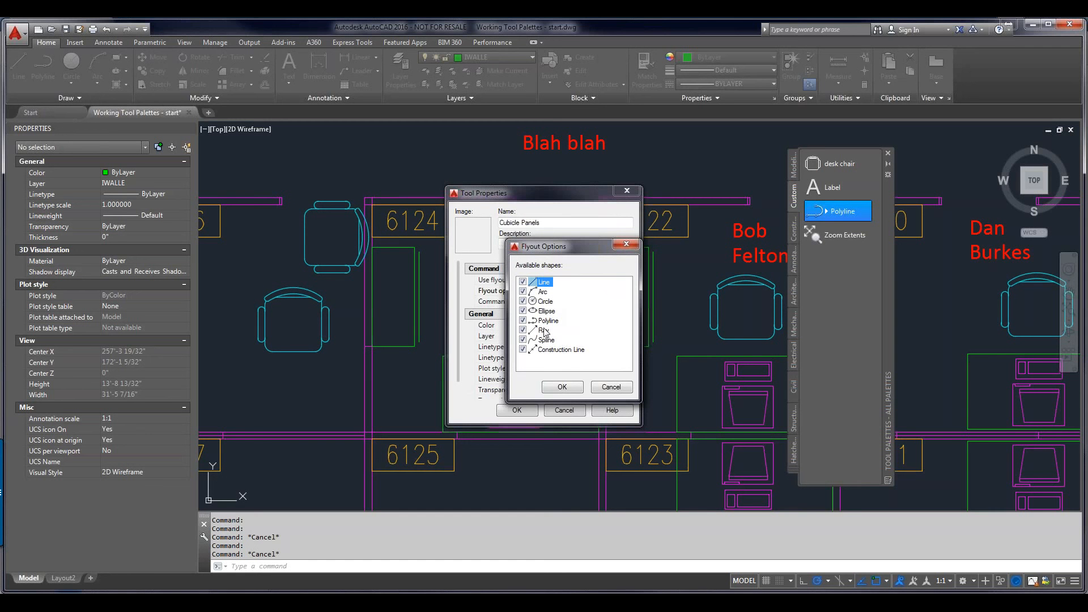
left_click(584, 313)
left_click(523, 283)
left_click(523, 311)
left_click(522, 330)
left_click(522, 340)
left_click(523, 349)
left_click(562, 387)
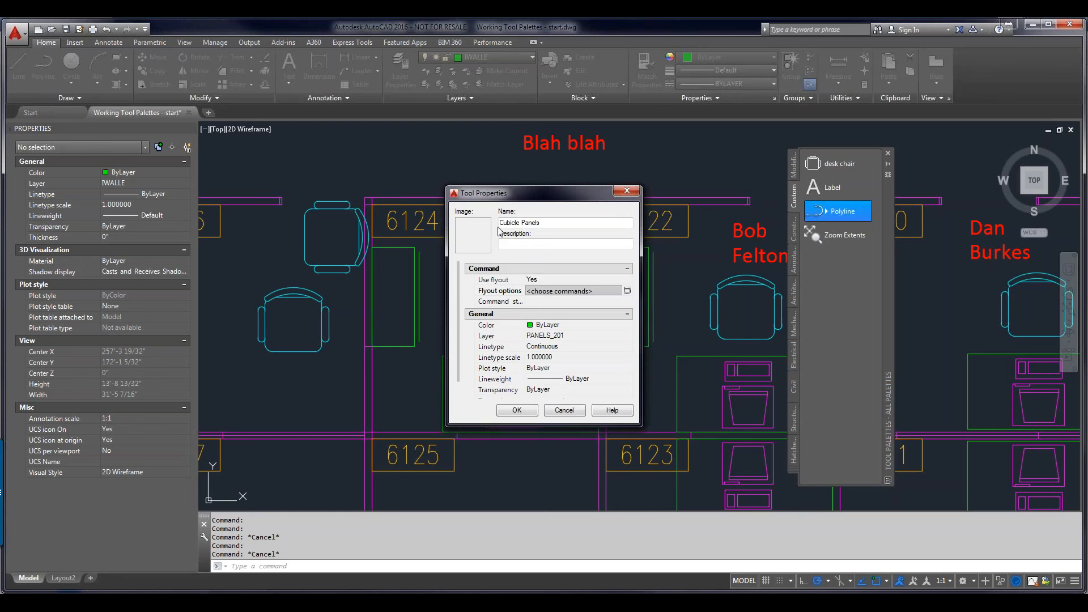
- Set Use flyout to No for the Cubicle Panels tool and apply its properties
left_click(553, 279)
left_click(554, 279)
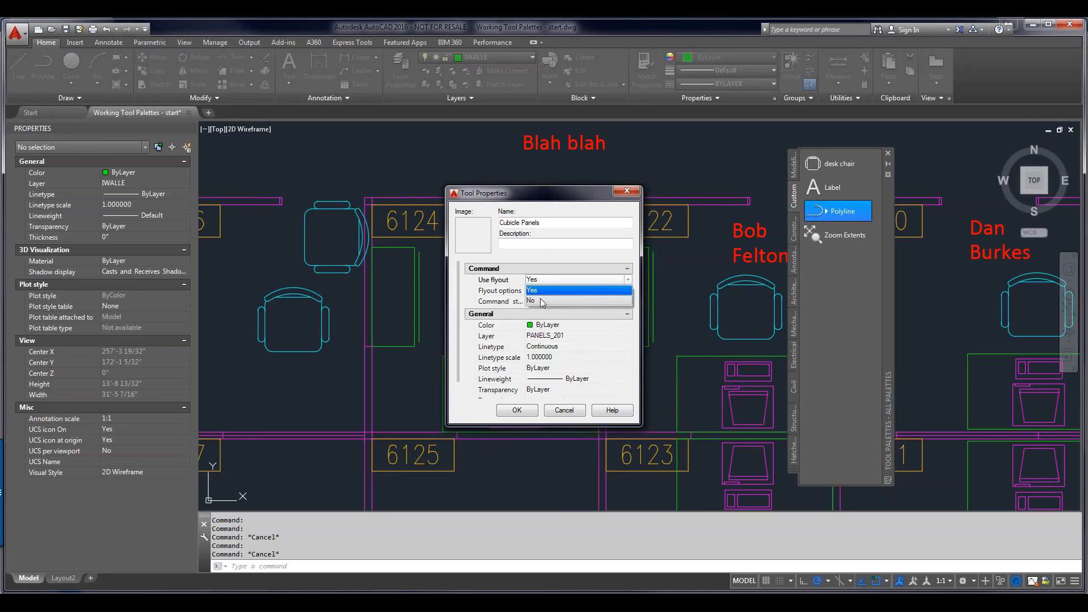
left_click(543, 299)
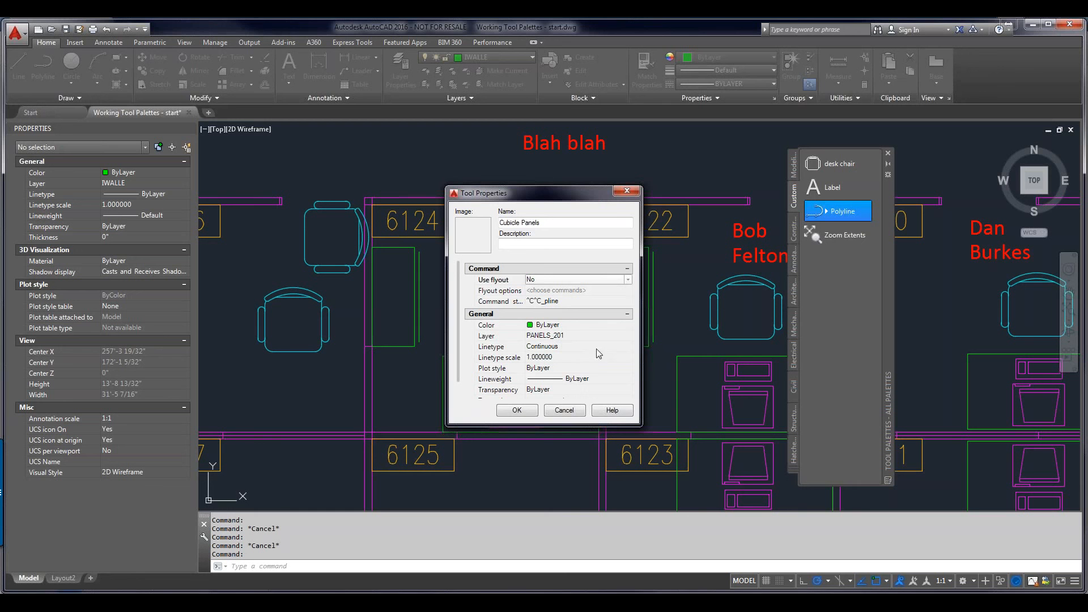
left_click_drag(458, 362, 458, 392)
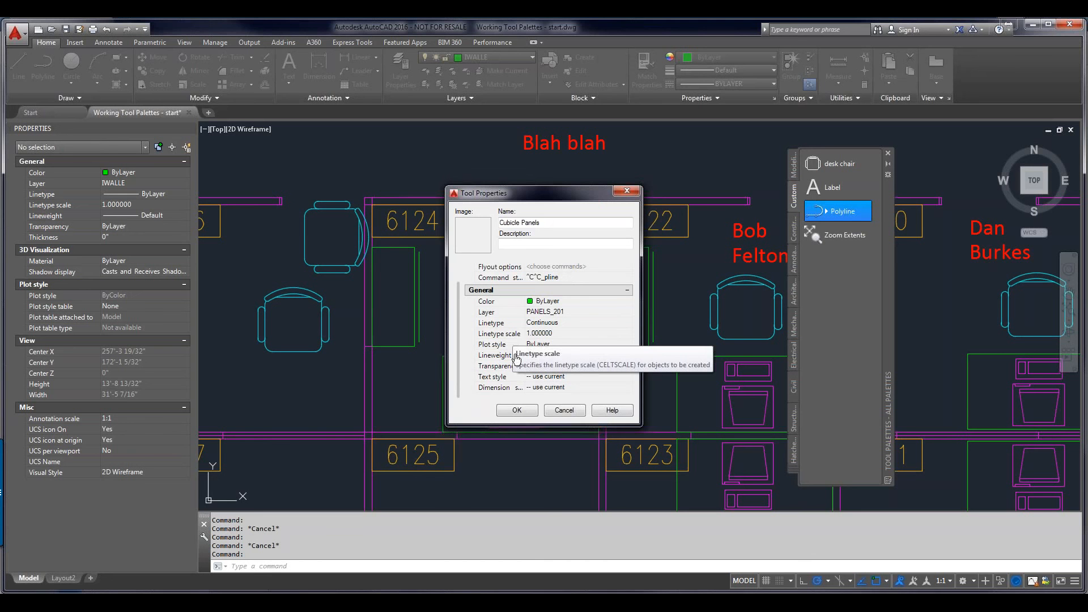
left_click(516, 410)
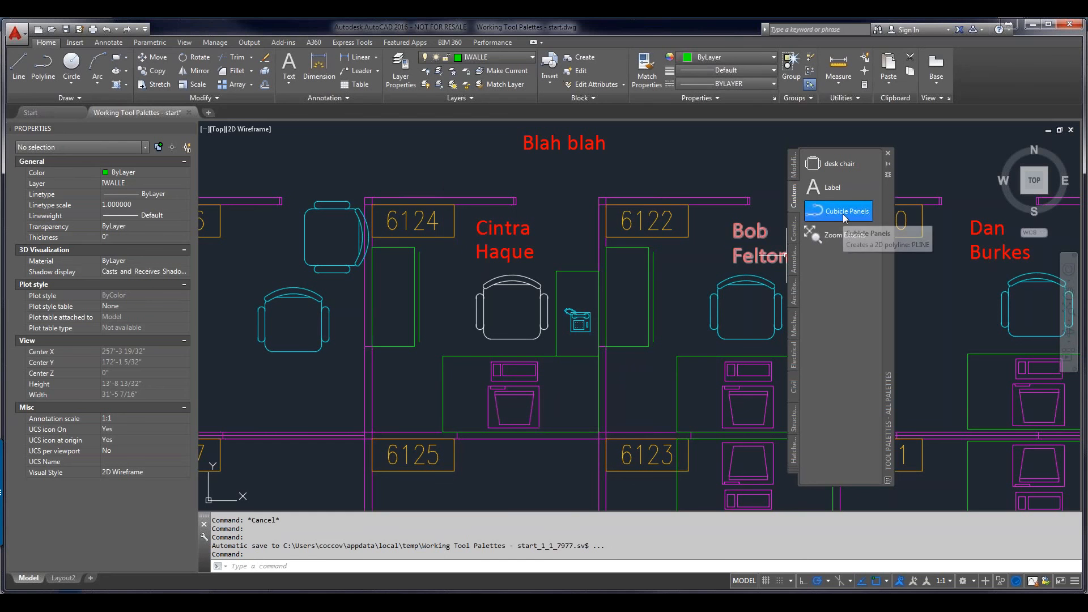
- Draw a stepped three-segment polyline about 8'-10" long above cubicle 6124 with the Cubicle Panels tool and check its properties
left_click(845, 212)
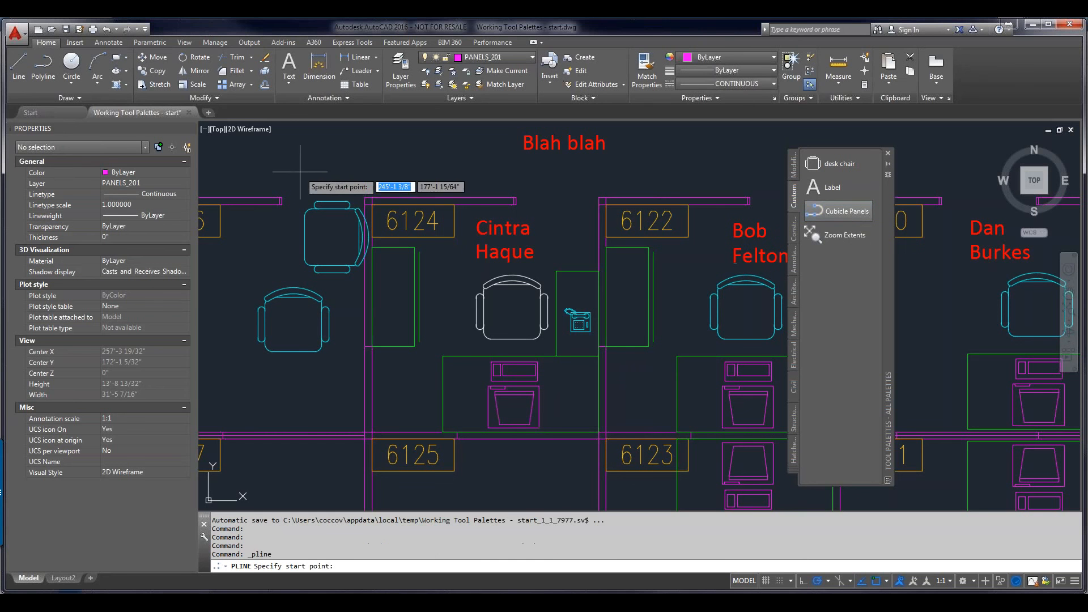
left_click(231, 156)
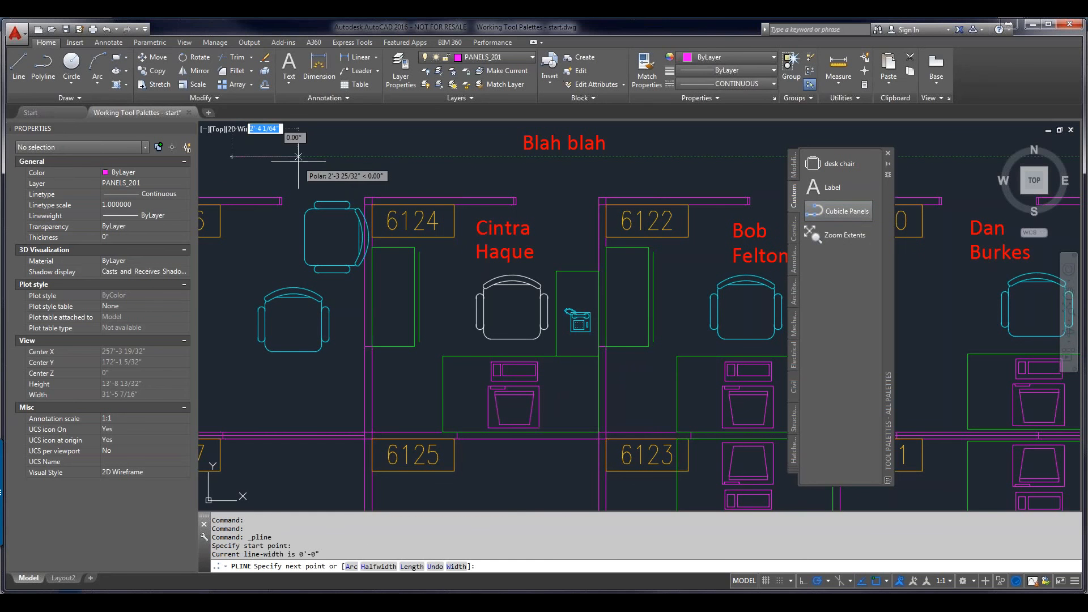
left_click(392, 157)
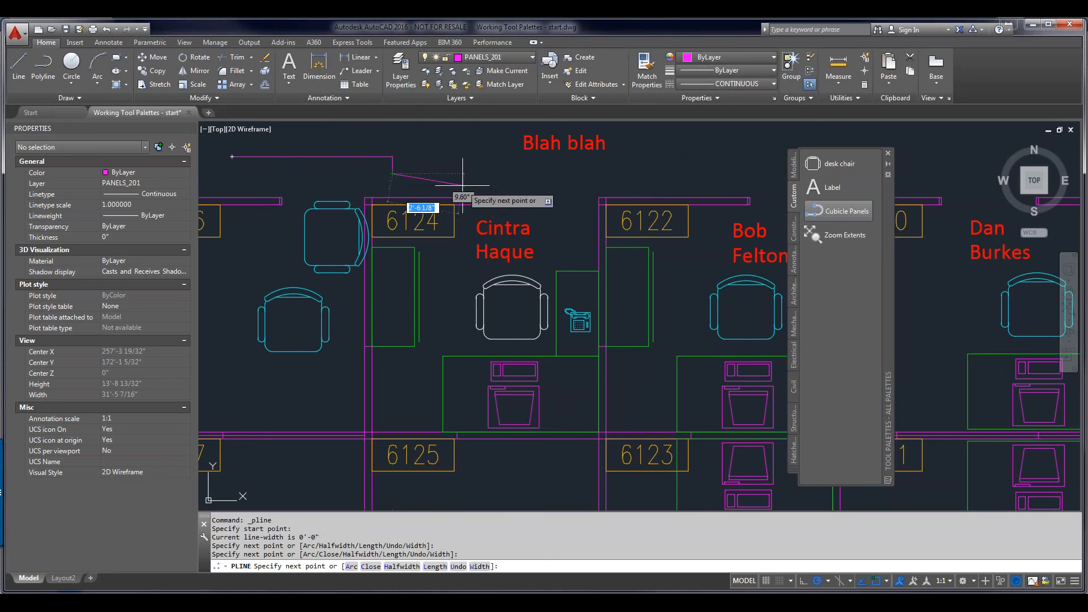
left_click(392, 174)
left_click(466, 174)
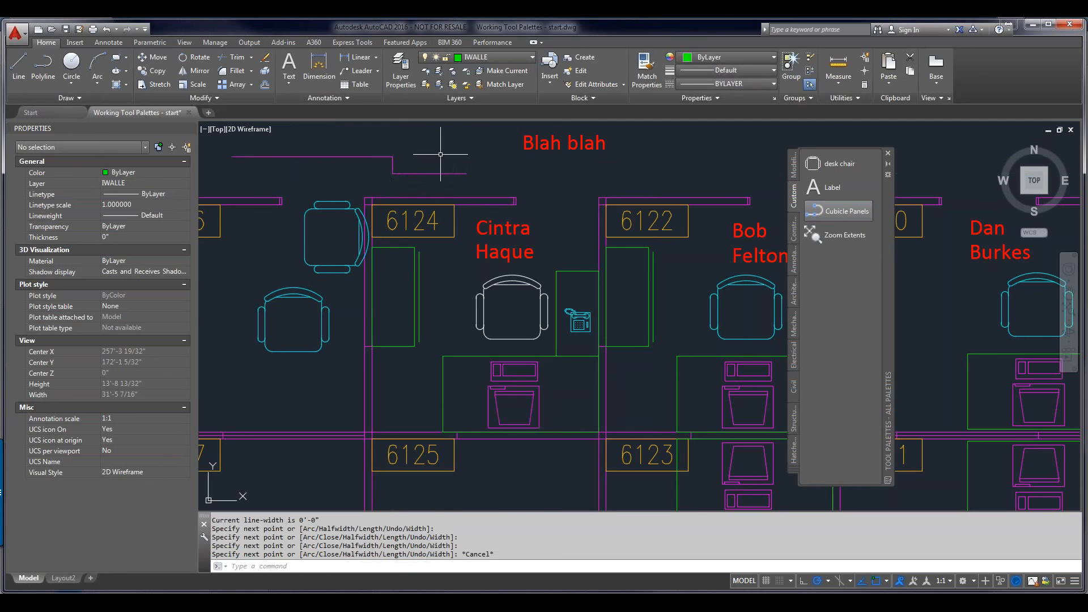
key("Escape")
left_click(461, 163)
left_click(420, 179)
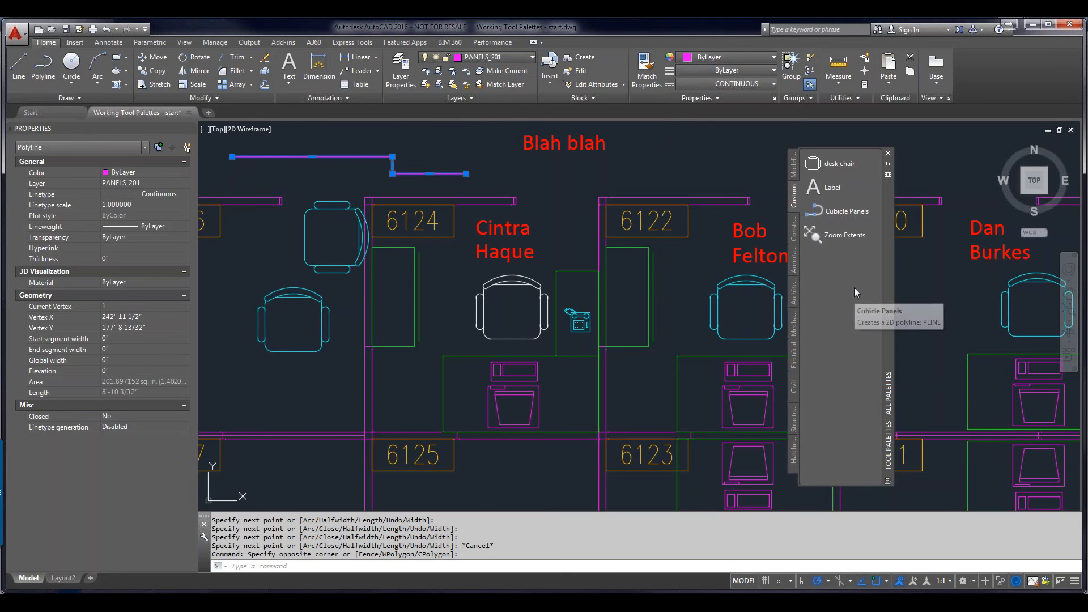
- Show the whole floor plan with the palette's Zoom Extents tool, and return to a closer view of cubicles 6120 to 6127
right_click(834, 235)
left_click(554, 333)
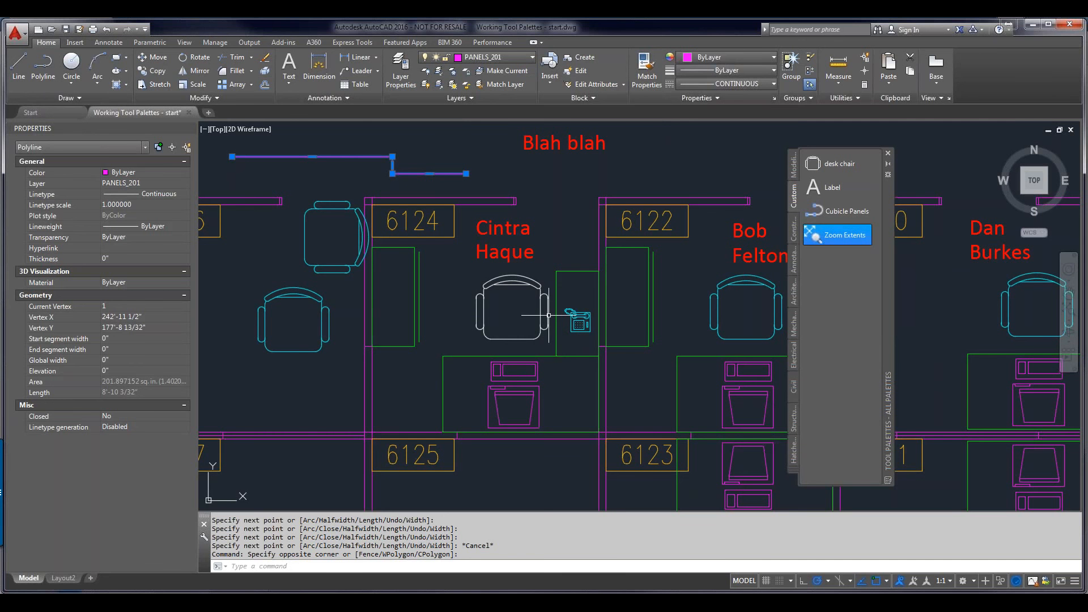
middle_click(547, 313)
middle_click(548, 313)
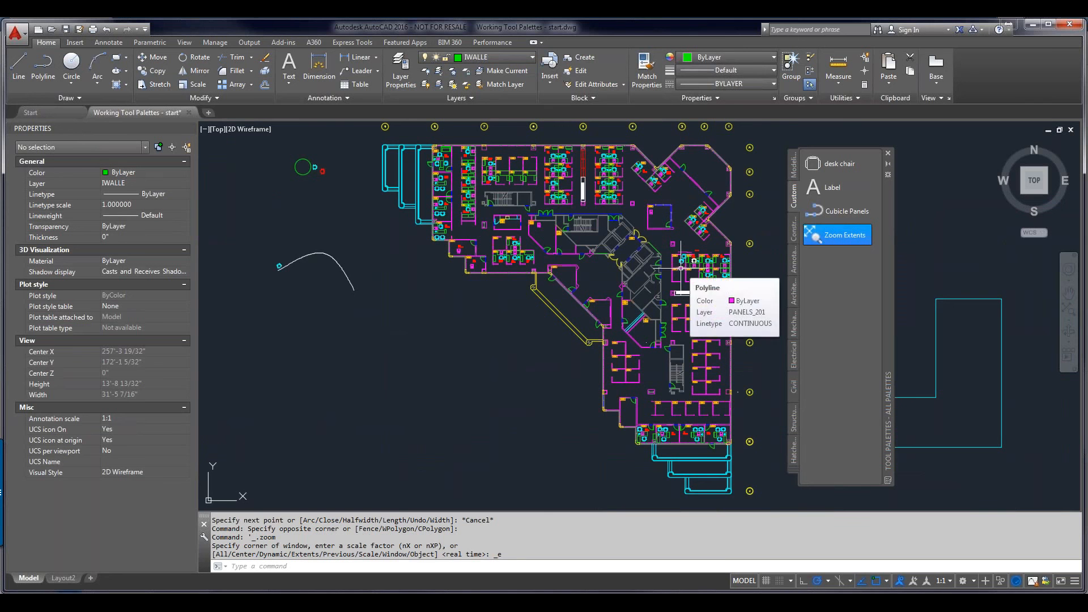
scroll(681, 268, "up", 2)
scroll(681, 268, "up", 3)
middle_click_drag(681, 268, 453, 329)
scroll(531, 297, "up", 2)
- Rename the palette's Zoom Extents tool as "Zoom Extents QSAVE" in its tool properties
right_click(844, 243)
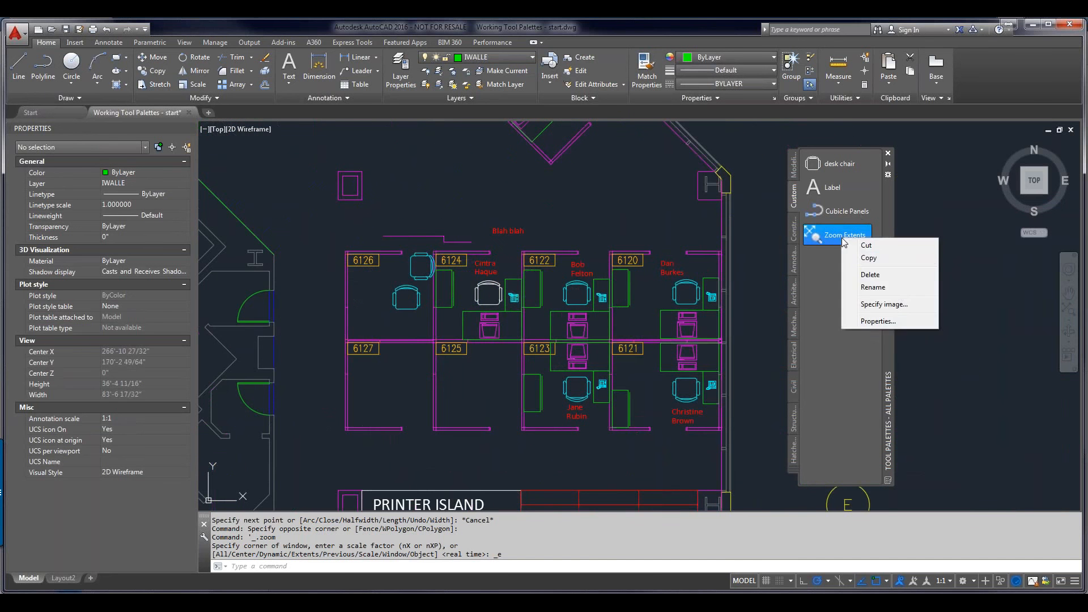
left_click(903, 323)
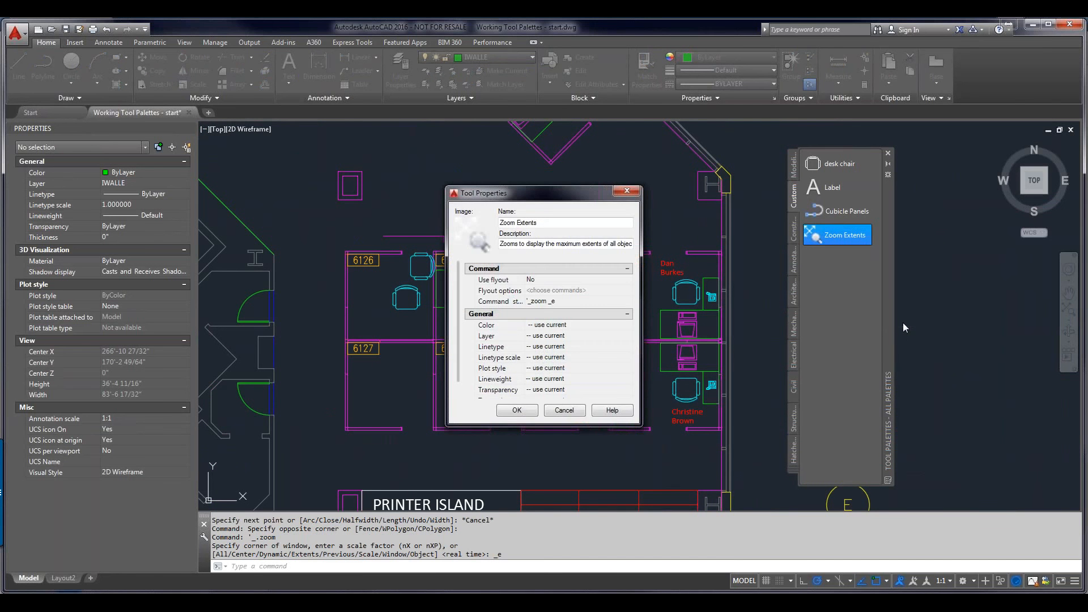
left_click(551, 221)
type("QSAVE")
left_click(548, 283)
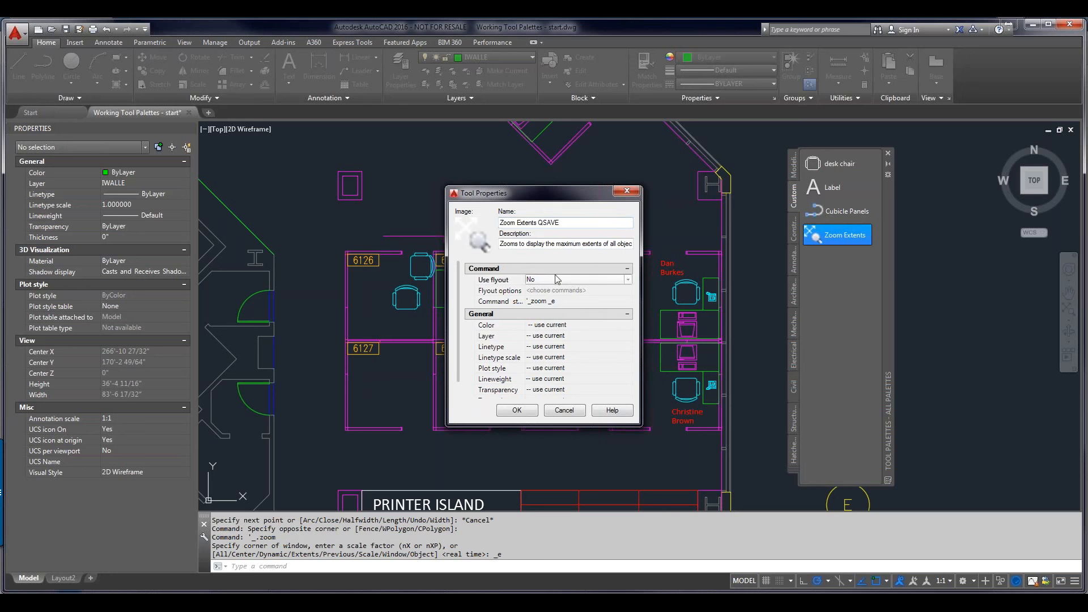
left_click(556, 282)
left_click(555, 283)
- Copy the macro "^C^C^C_zoom _e _zoom .9x _QSAVE" from the TextPad document and return to the tool properties in AutoCAD
left_click(571, 301)
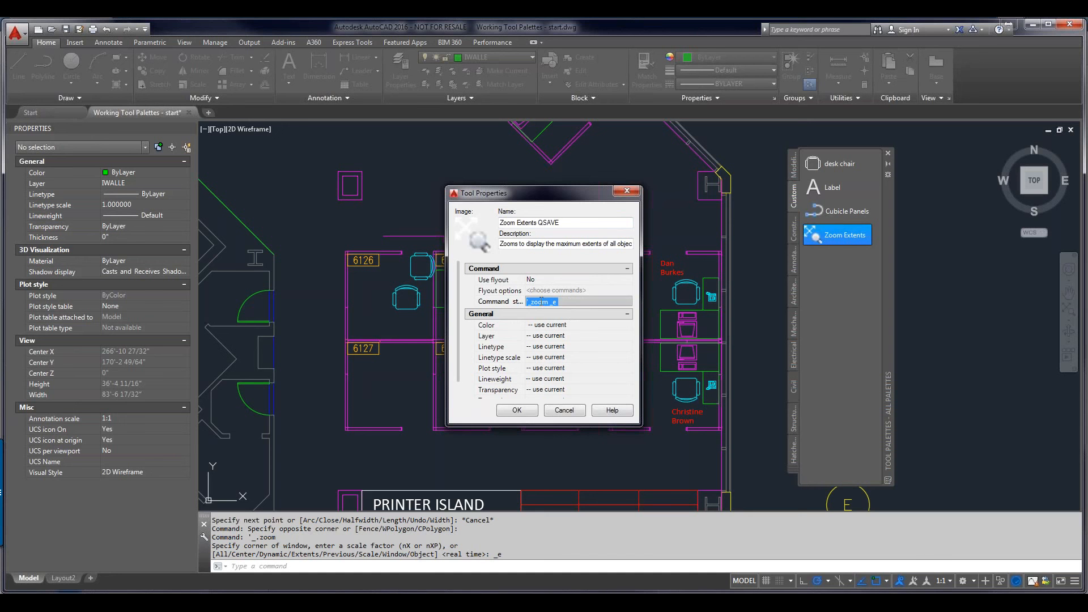
key("alt+Tab")
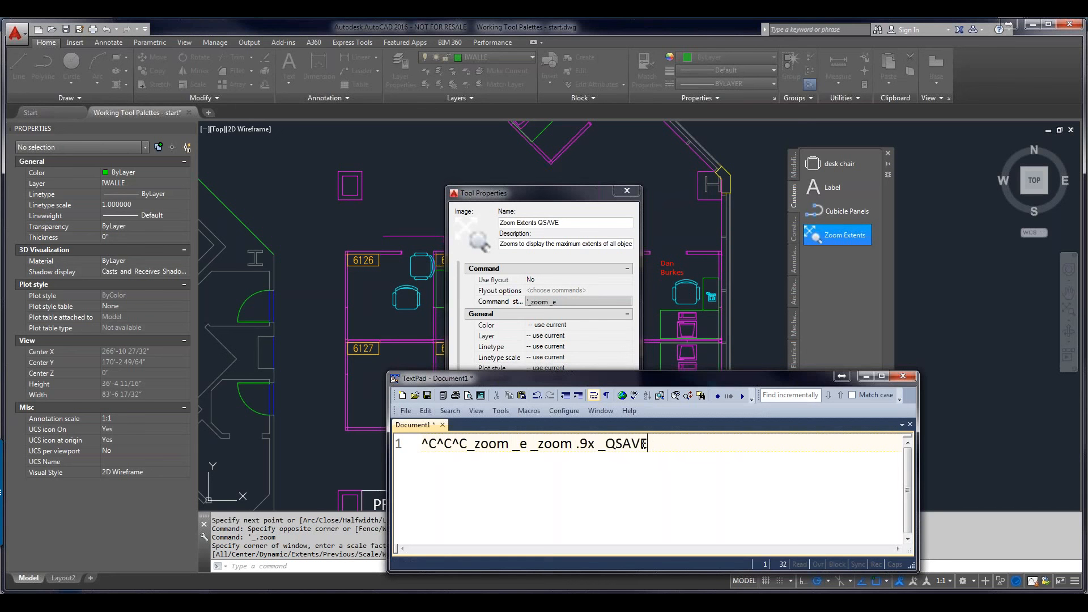
left_click_drag(655, 444, 560, 445)
left_click_drag(443, 428, 410, 444)
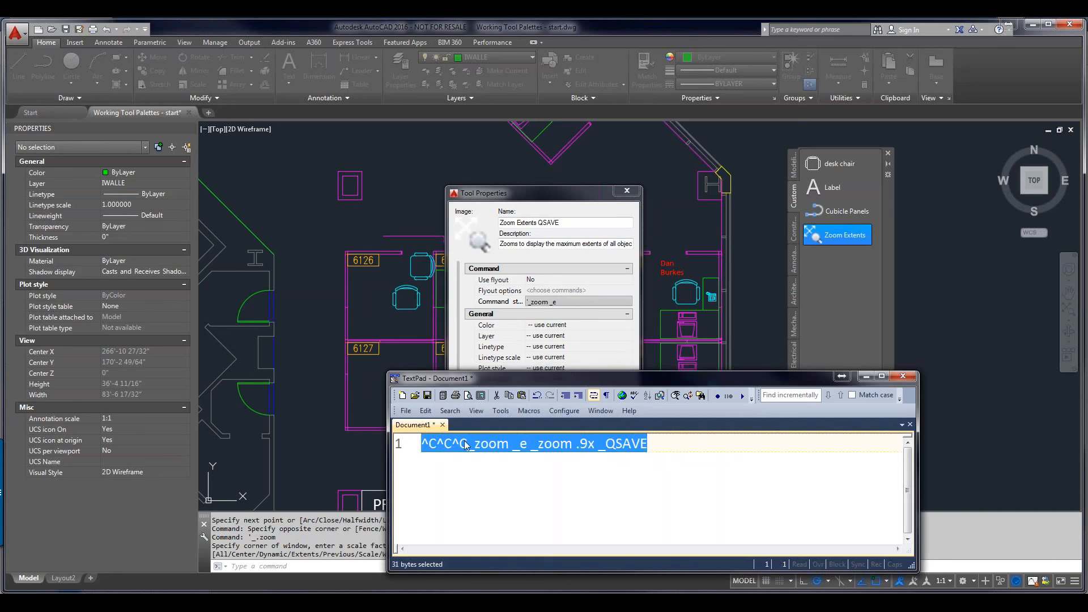
right_click(532, 448)
left_click(580, 253)
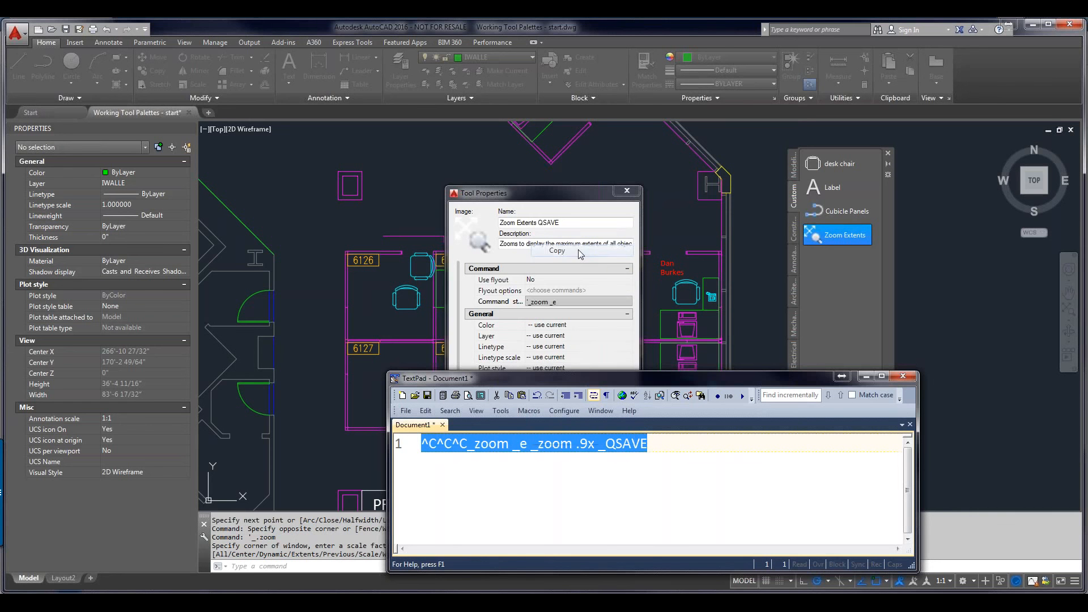
left_click(866, 377)
- Replace the tool's command string with the copied macro, apply it, and run Zoom Extents QSAVE on the floor plan
triple_click(552, 302)
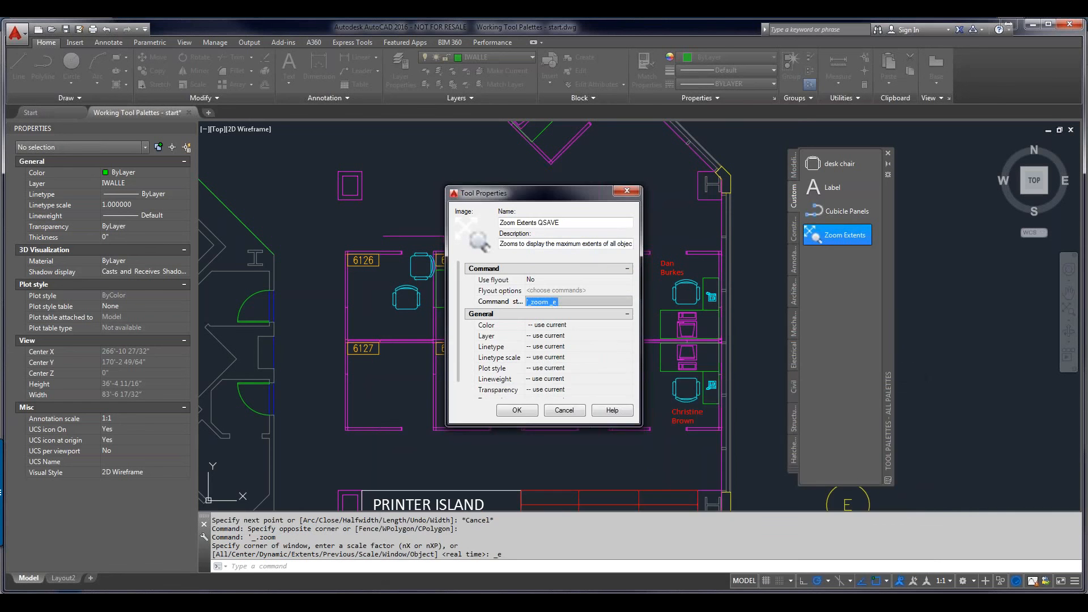
key("ctrl+v")
key("Return")
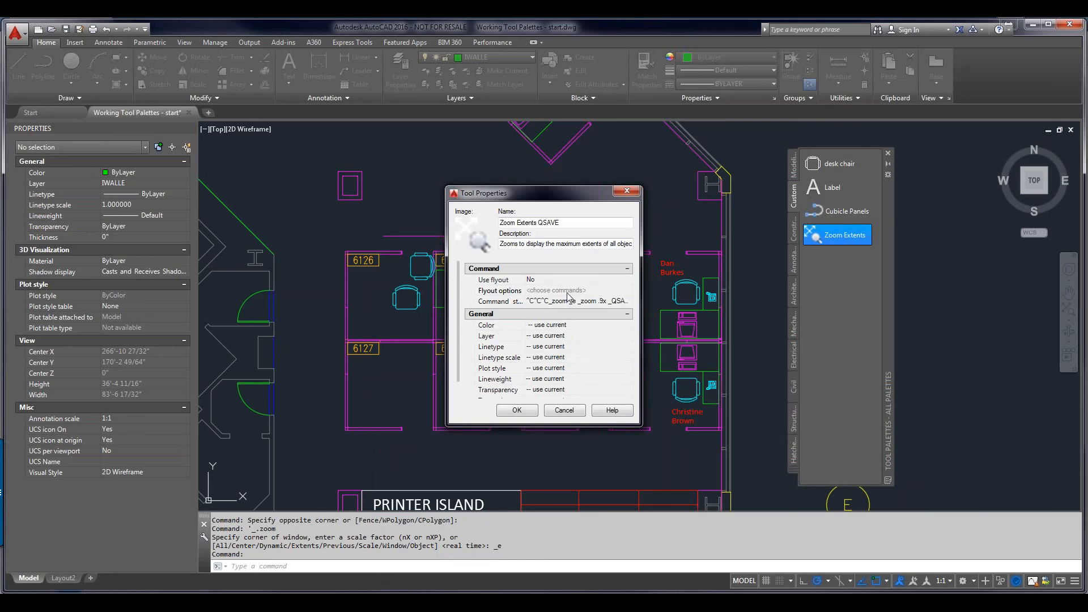
left_click(517, 410)
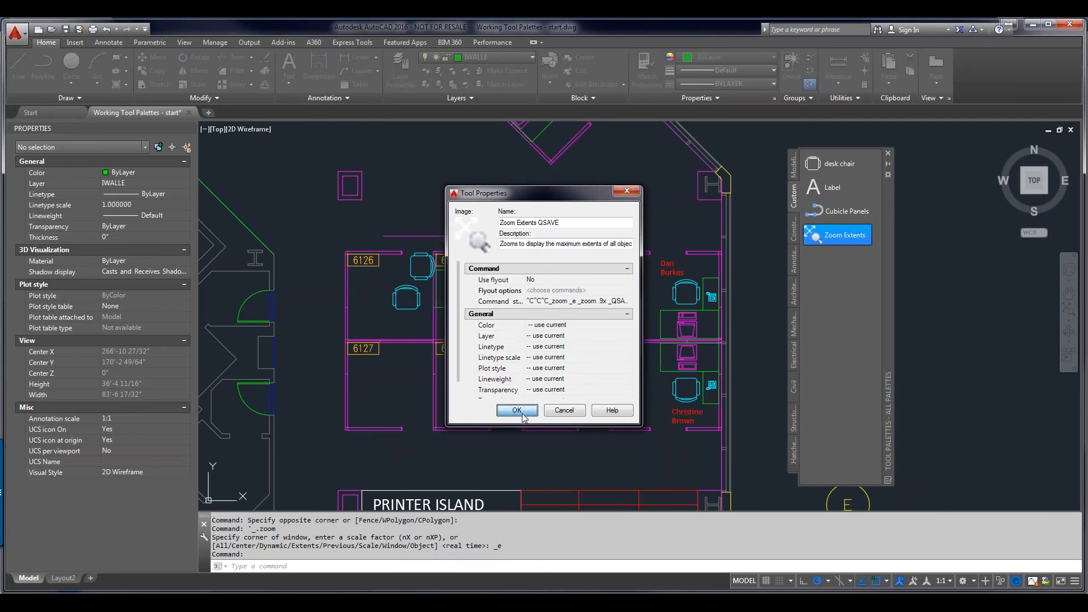
left_click(843, 237)
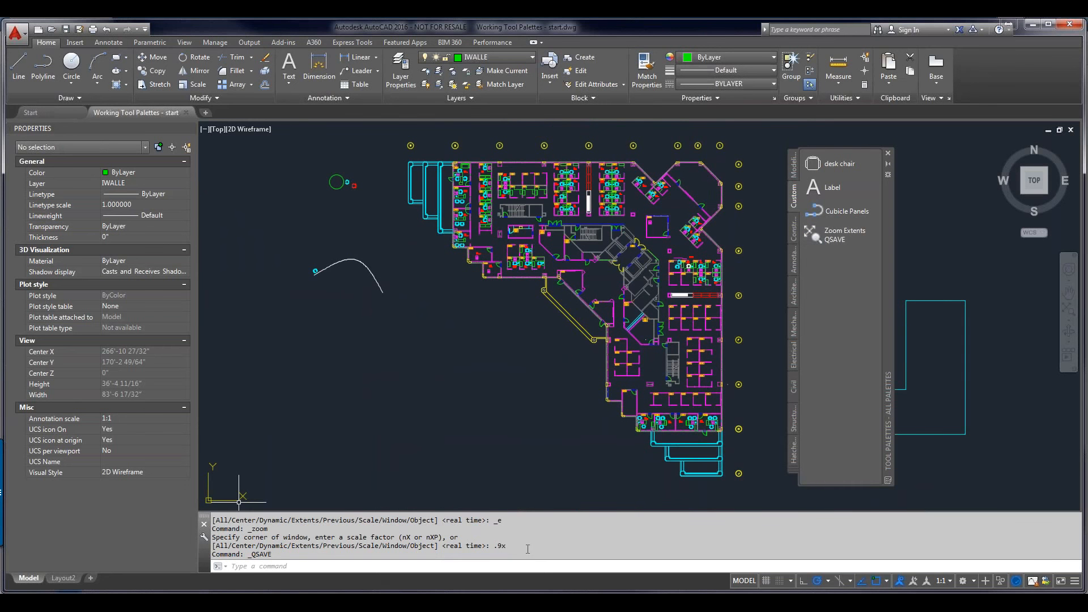
left_click_drag(511, 547, 496, 545)
- Start a new blank drawing and check which layers and text styles it contains
left_click(206, 114)
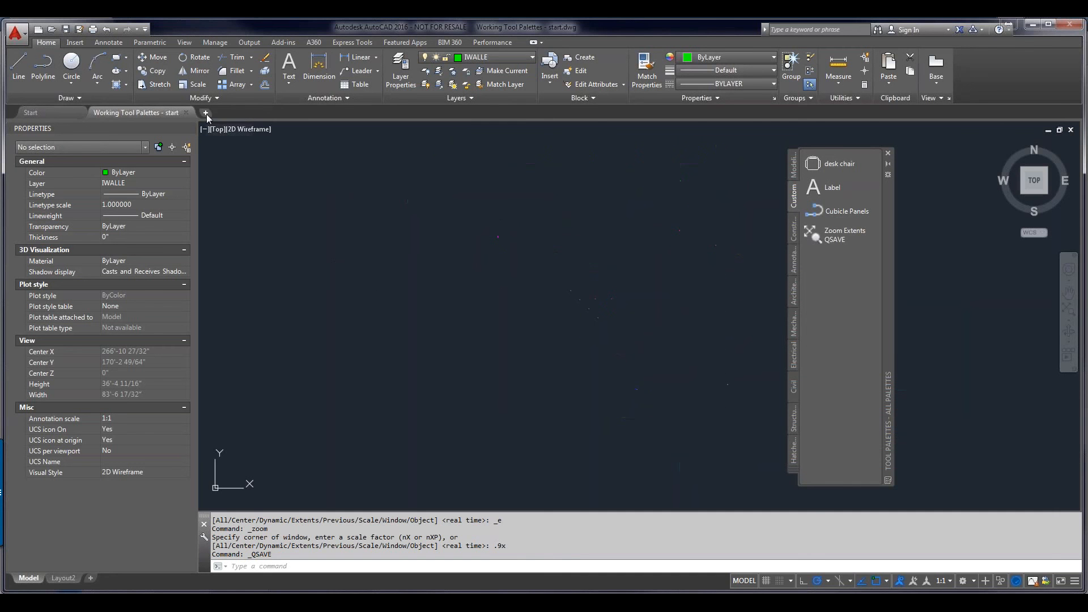
mouse_move(206, 114)
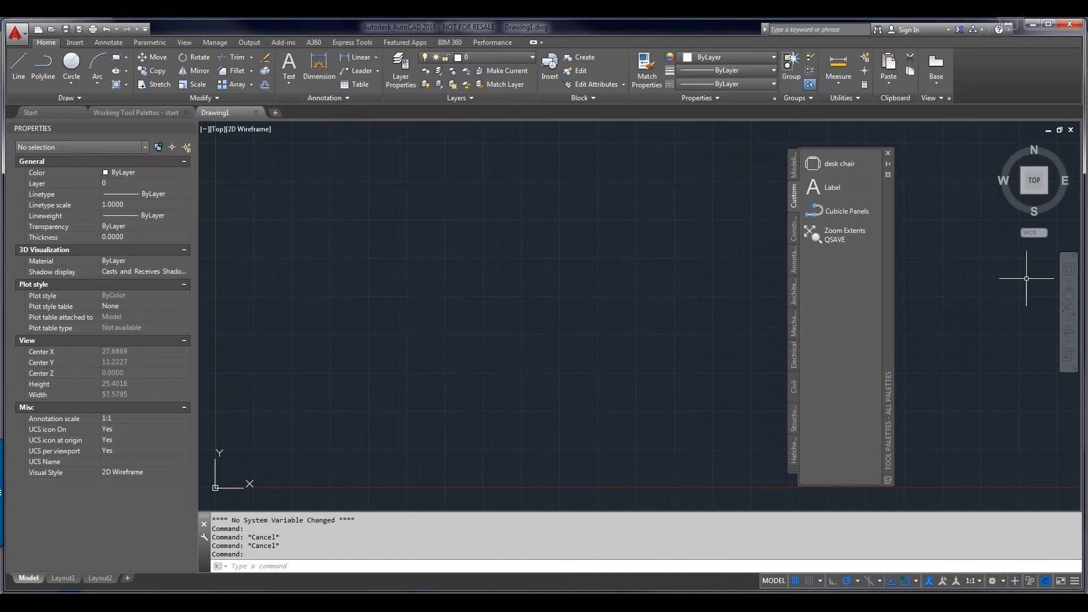
left_click(502, 61)
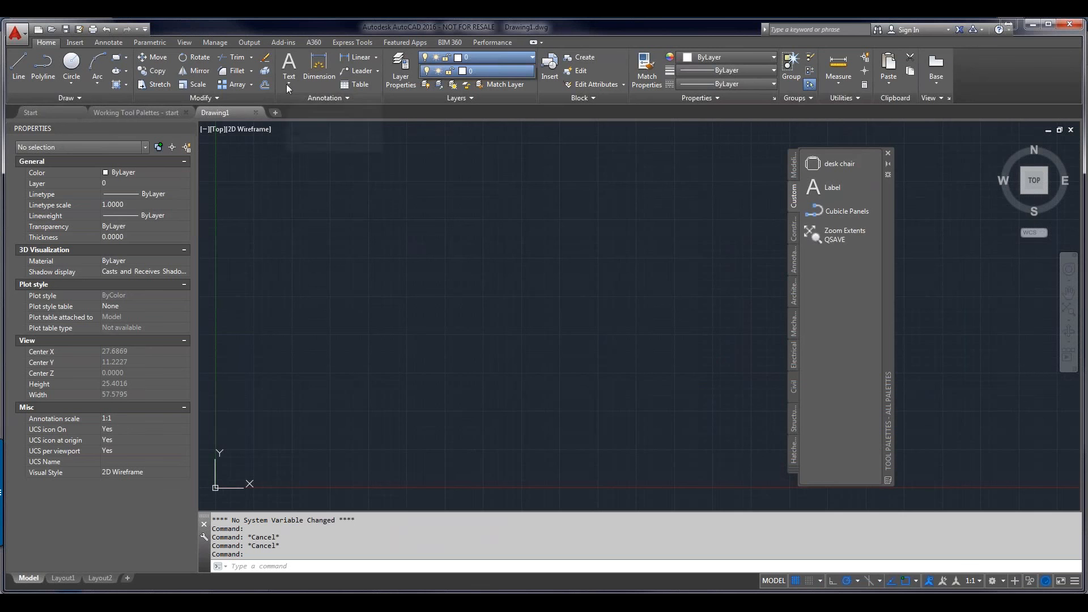
left_click(456, 277)
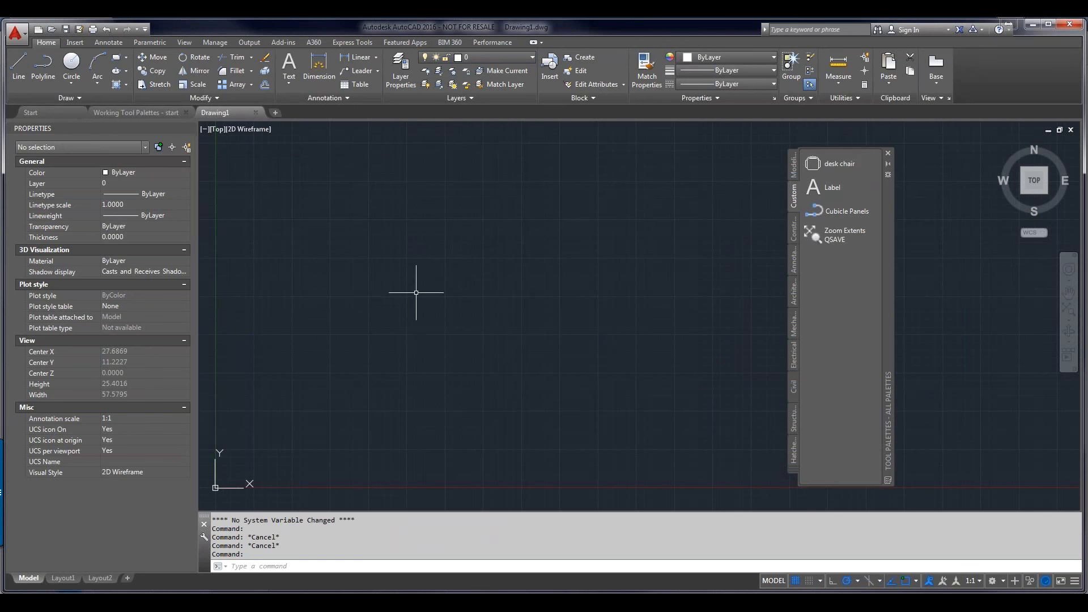
type("st")
key("Return")
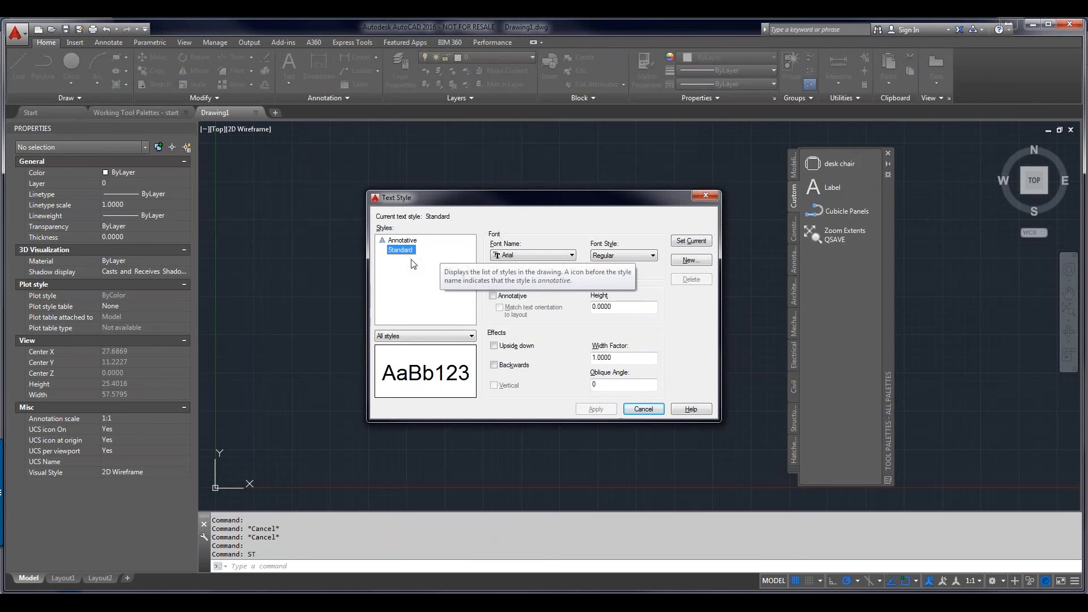
left_click(646, 409)
- Insert a desk chair from the palette near the origin of the new drawing with a rotation angle of 0
left_click(839, 163)
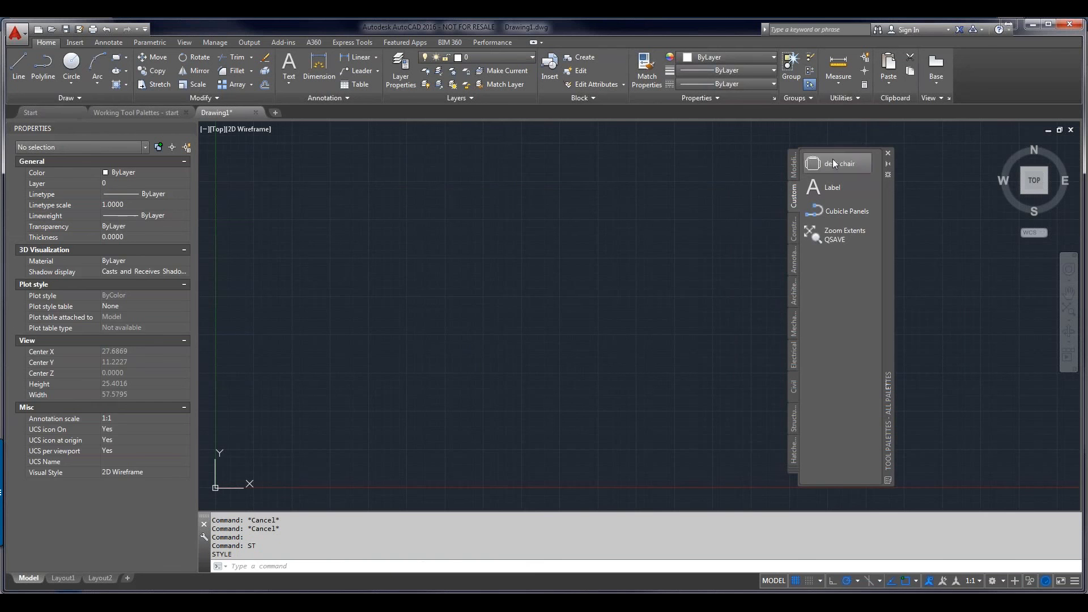
left_click(341, 298)
scroll(343, 297, "down", 6)
scroll(346, 294, "up", 4)
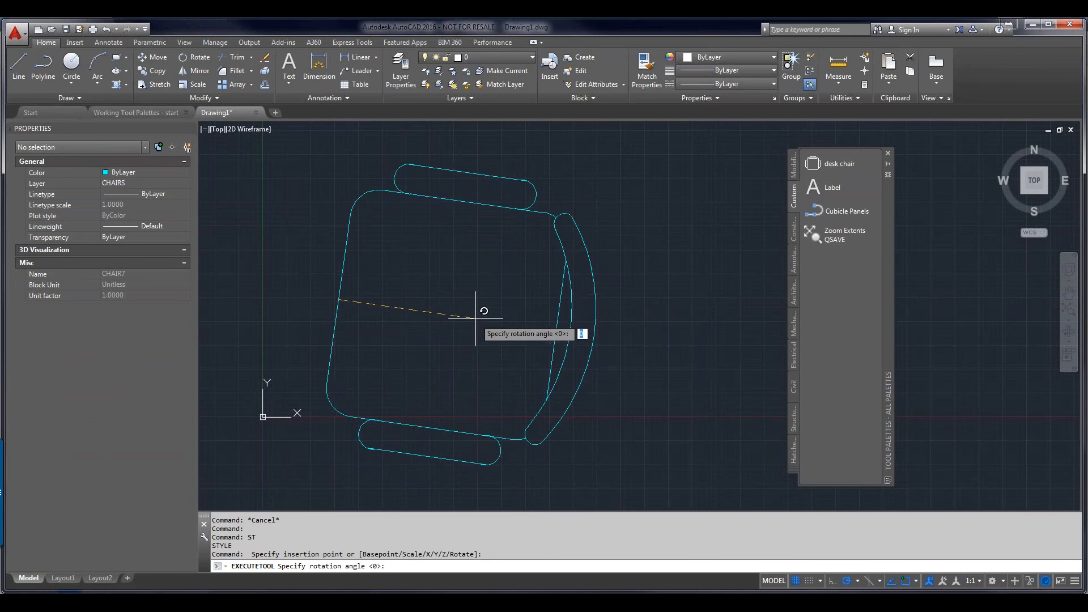
key("Return")
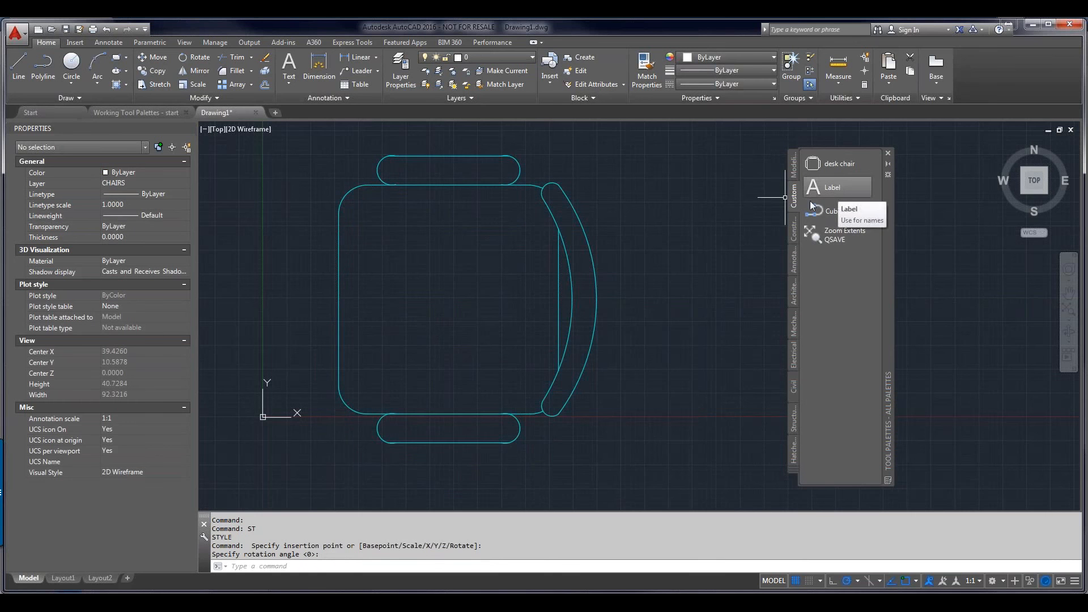
- Place the text "stuff" below the chair with the Label tool, in a text box about 33 units wide
scroll(788, 218, "down", 4)
left_click(833, 187)
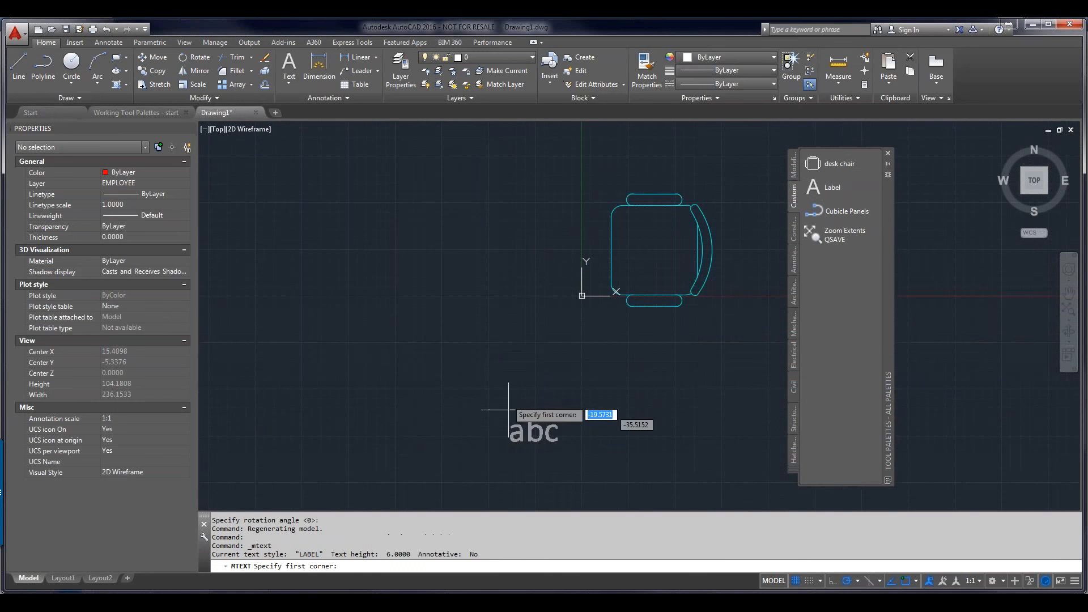
left_click(557, 368)
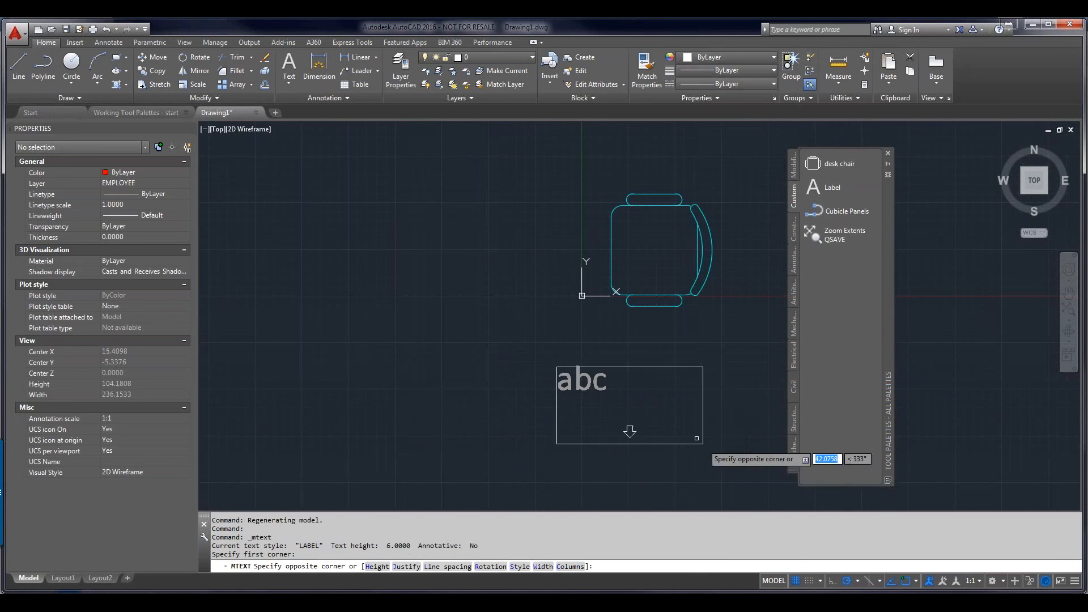
left_click(681, 424)
type("stuff")
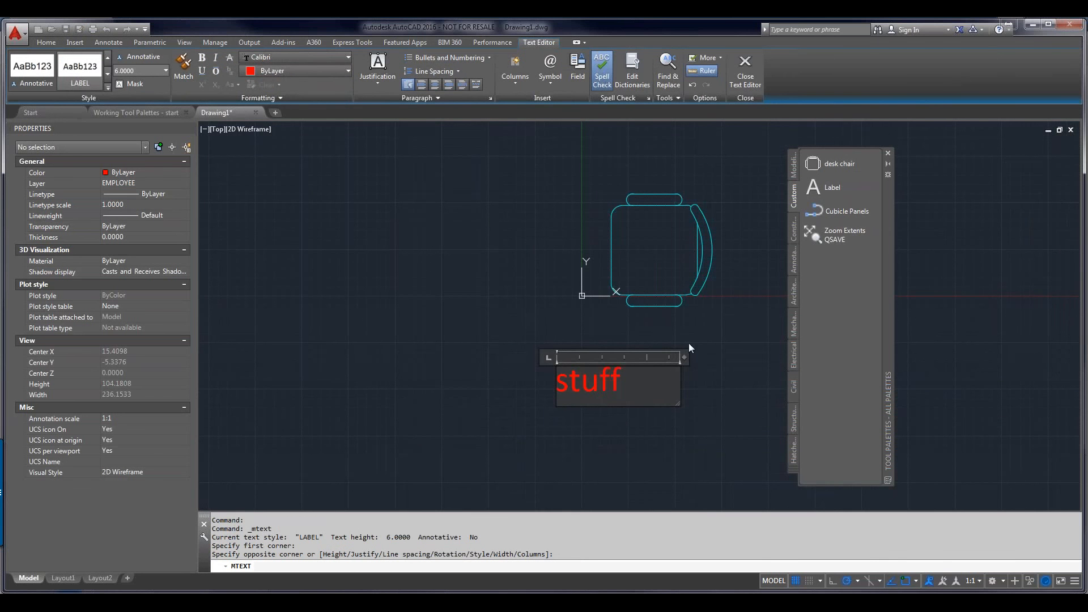
left_click(706, 399)
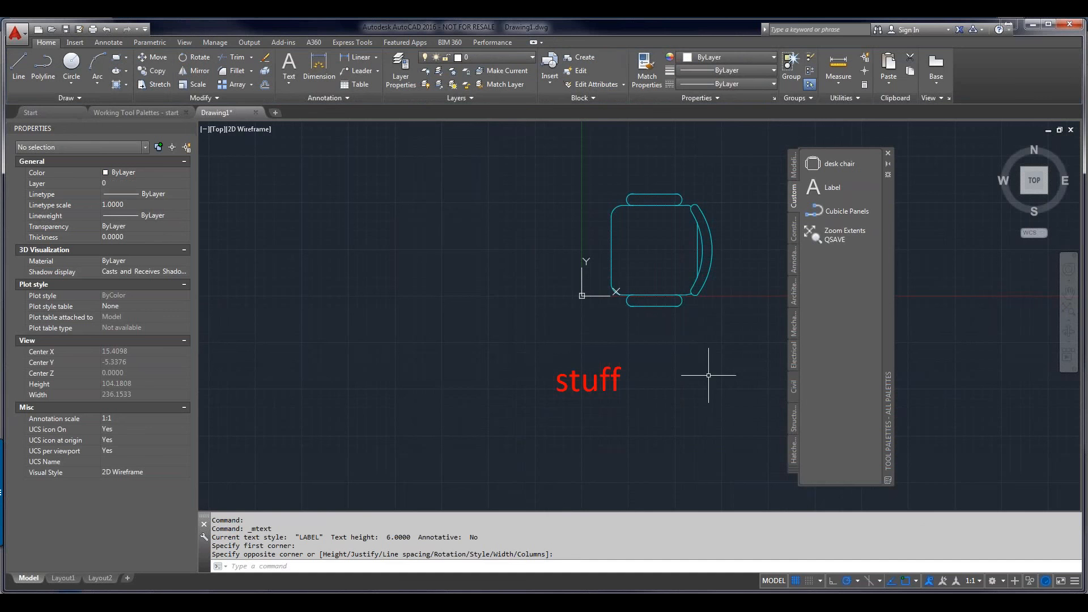
- Draw a three-segment, open-sided polyline about 246 units long around the chair and label with the Cubicle Panels tool
left_click(815, 210)
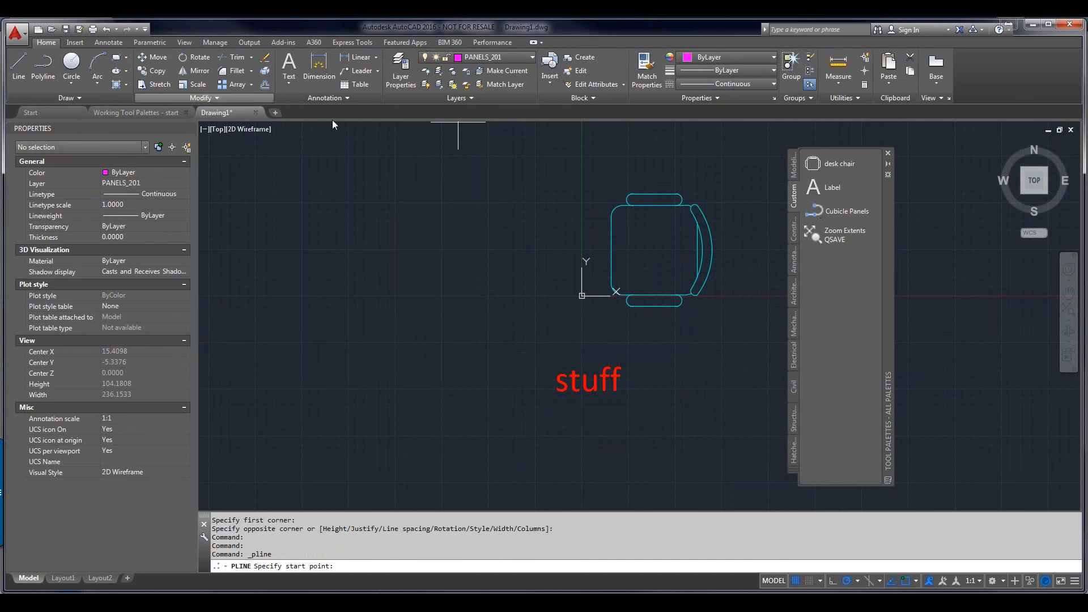
left_click(668, 140)
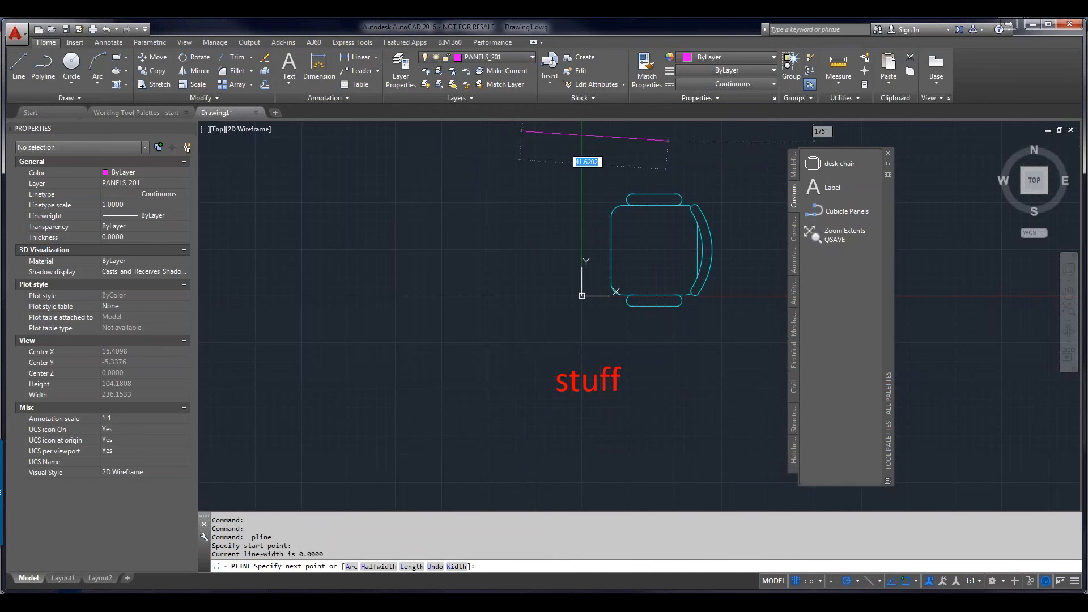
left_click(344, 144)
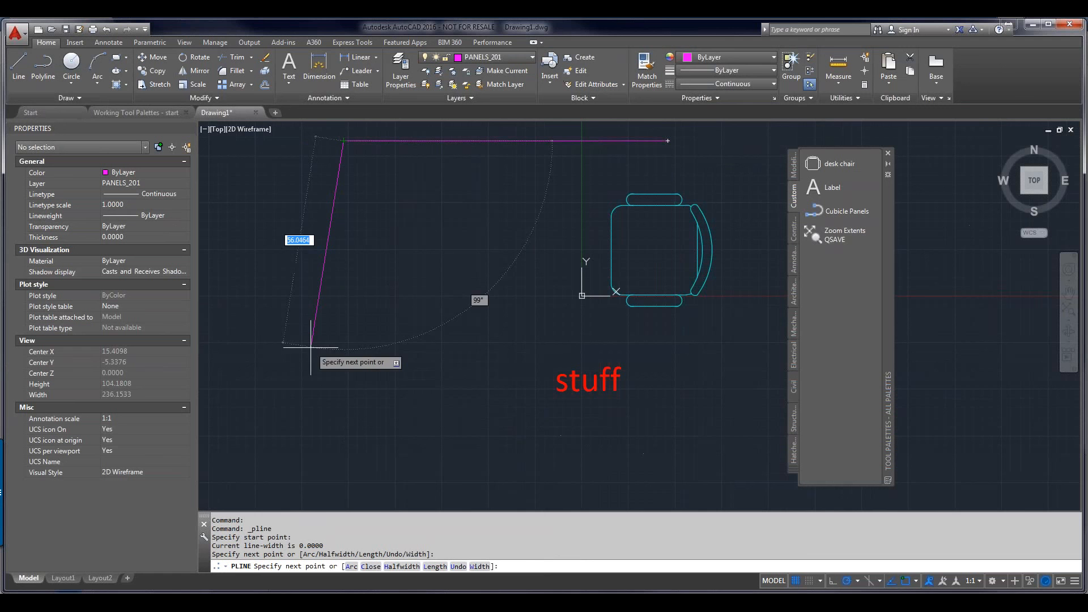
left_click(344, 443)
left_click(634, 444)
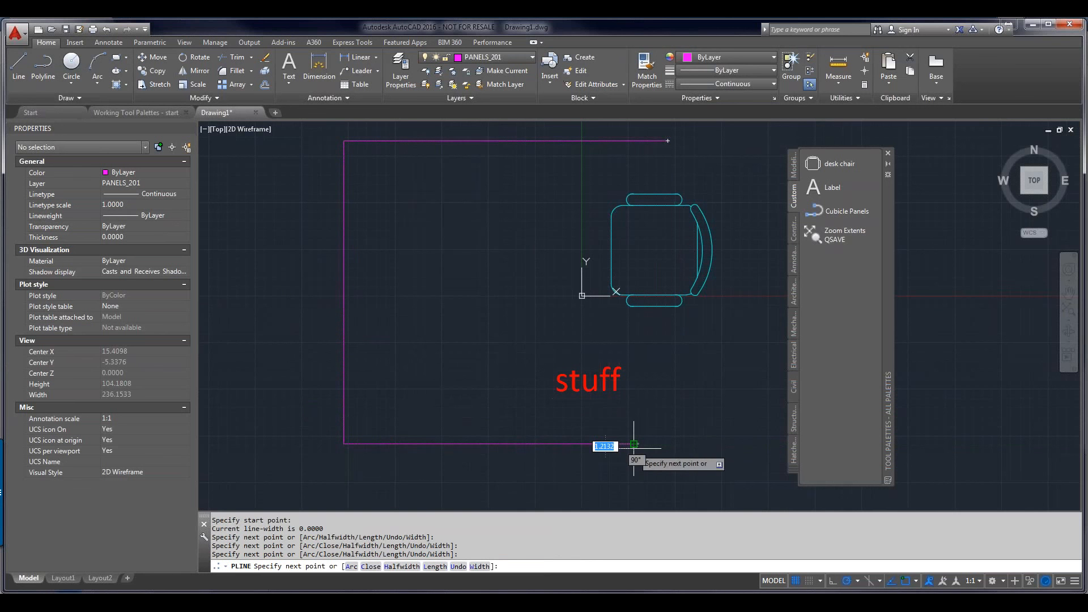
key("Escape")
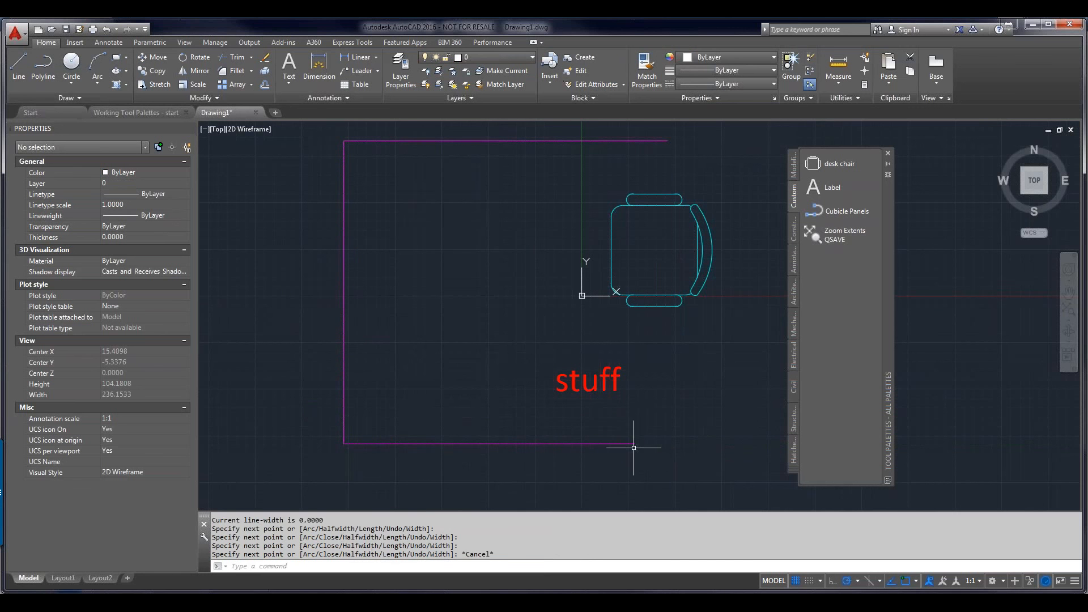
- Examine the properties of the chair, the panel polyline and the "stuff" label, including their layers and the label's text style
left_click(652, 195)
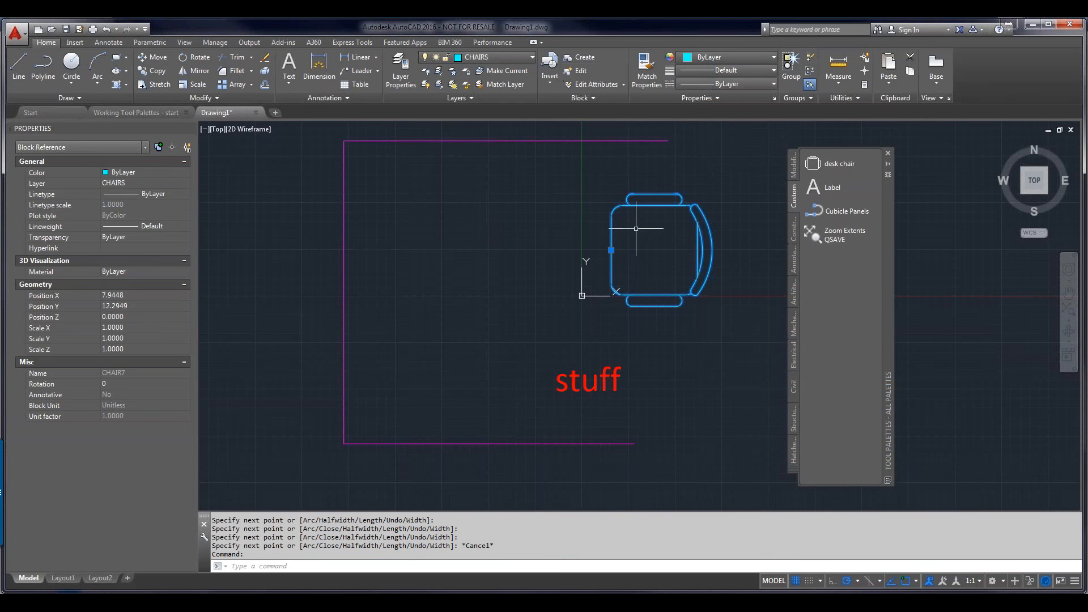
key("Escape")
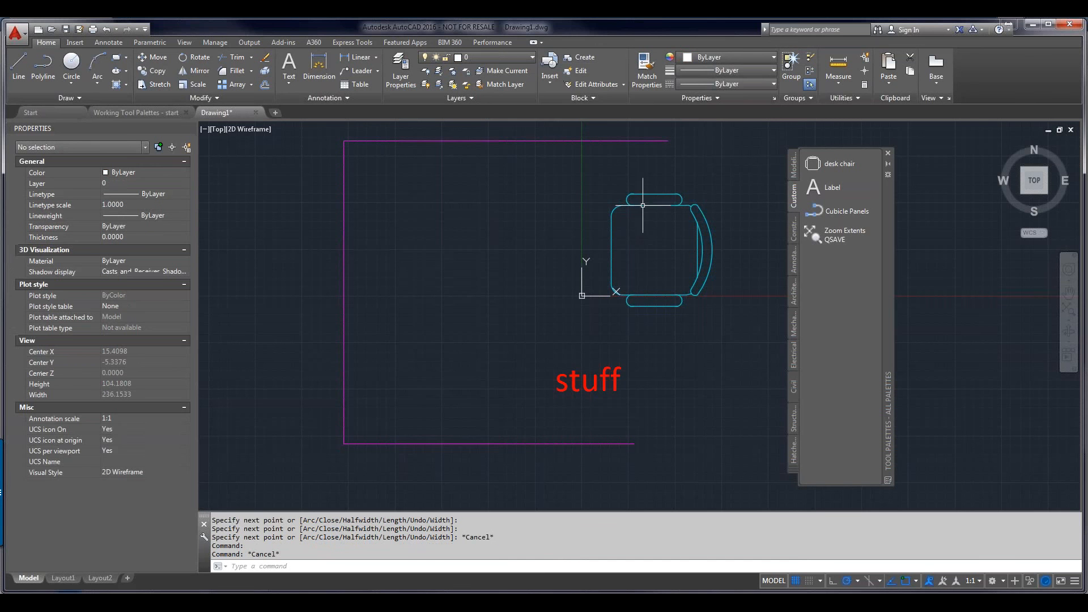
left_click(555, 140)
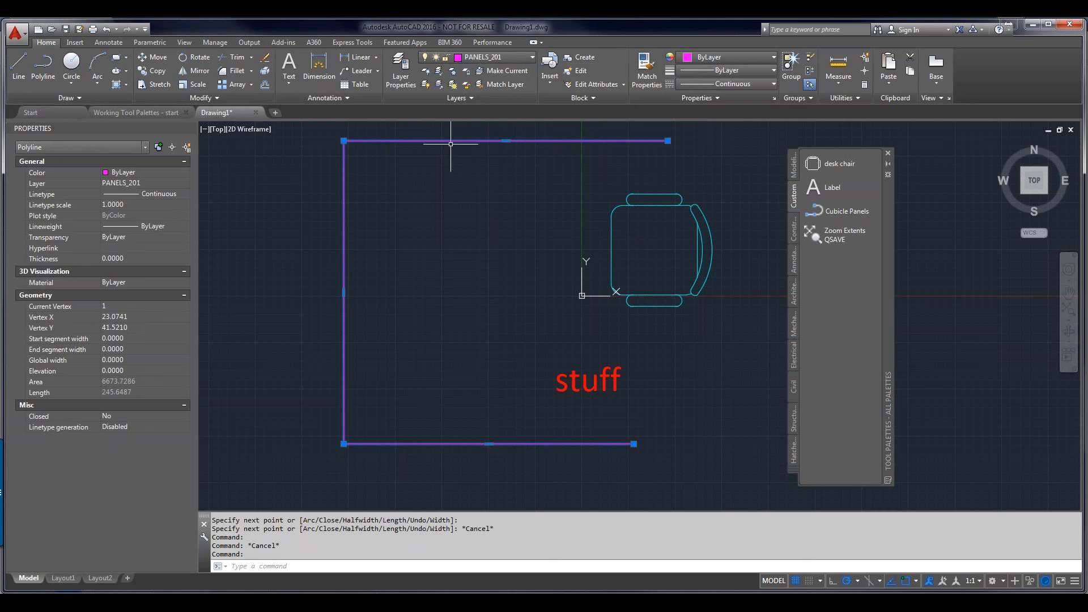
key("Escape")
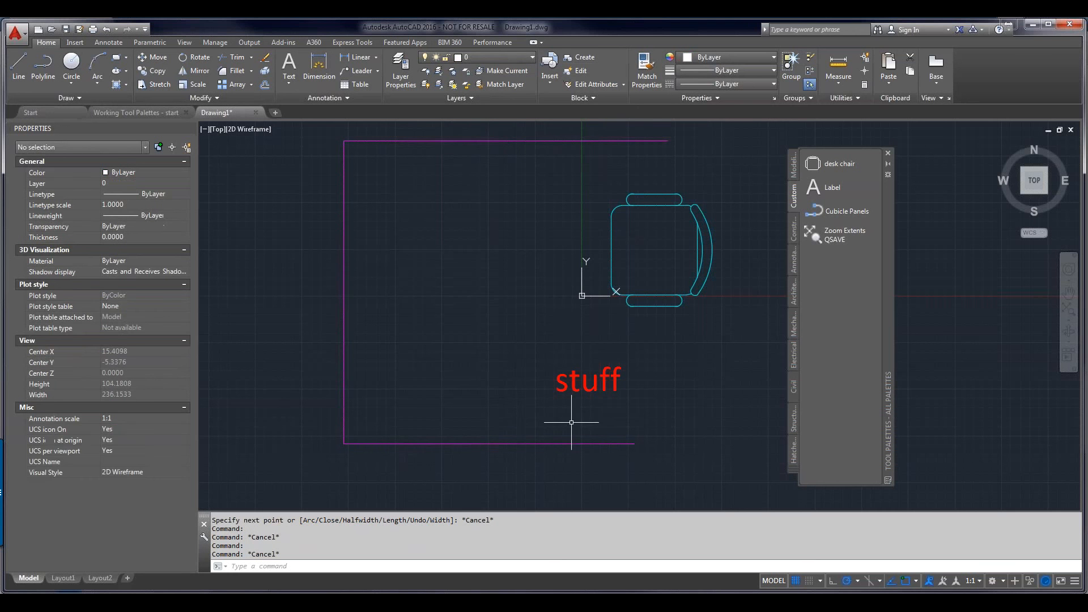
left_click(575, 385)
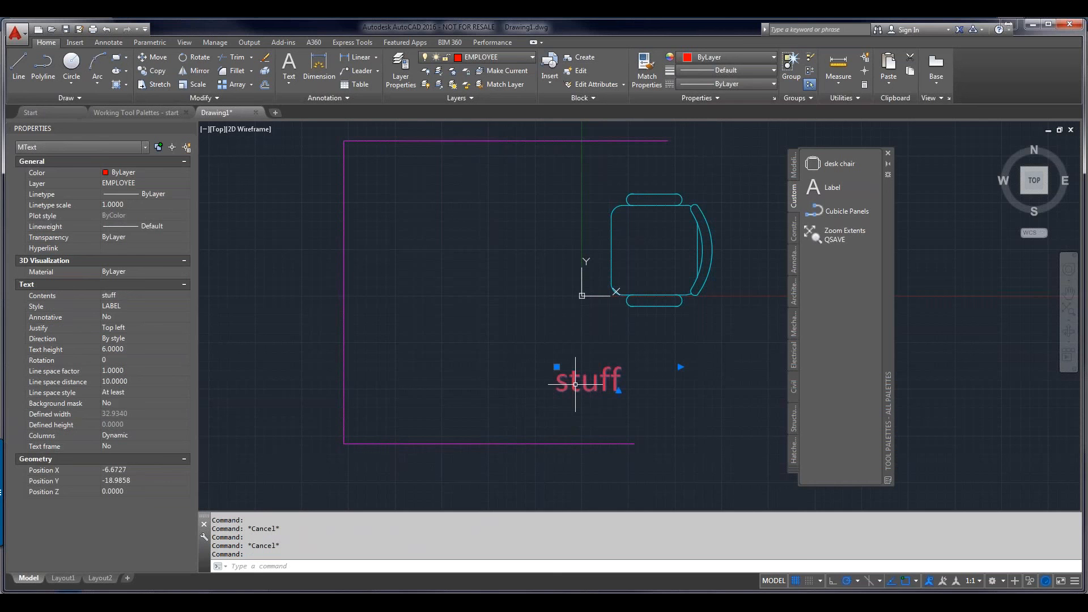
left_click(131, 185)
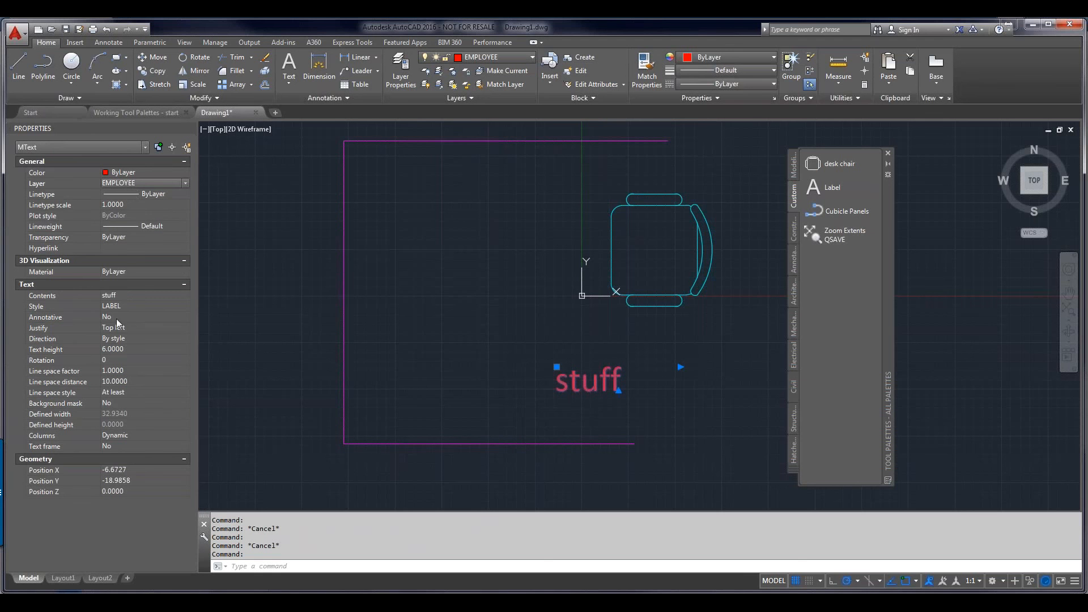
left_click(121, 304)
left_click(121, 304)
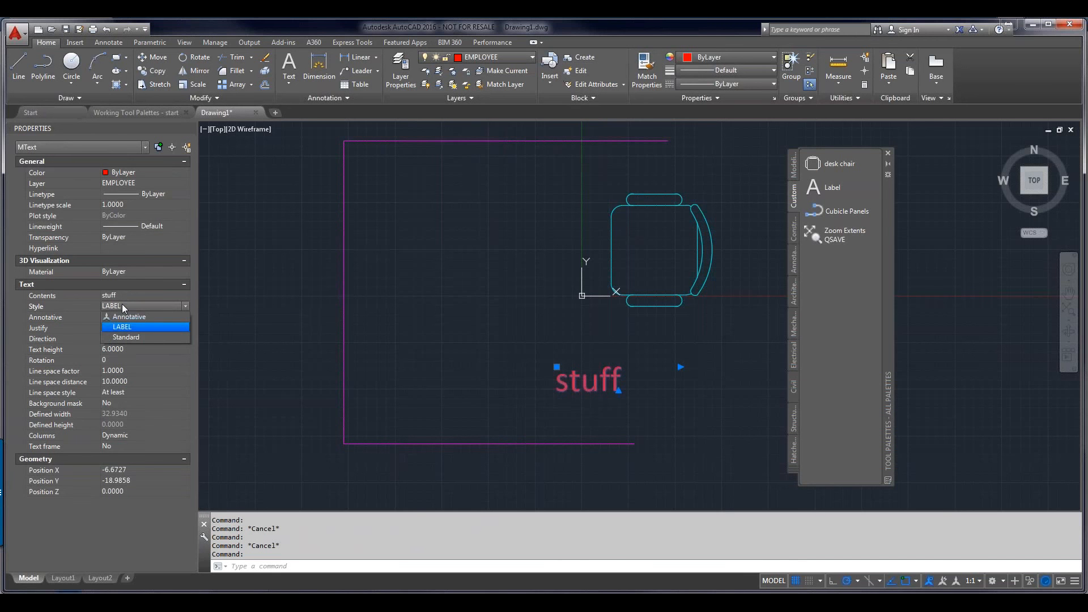
- Add the green door block beside the stairwell corridor in the Working Tool Palettes - start floor plan to the Custom palette
left_click(803, 350)
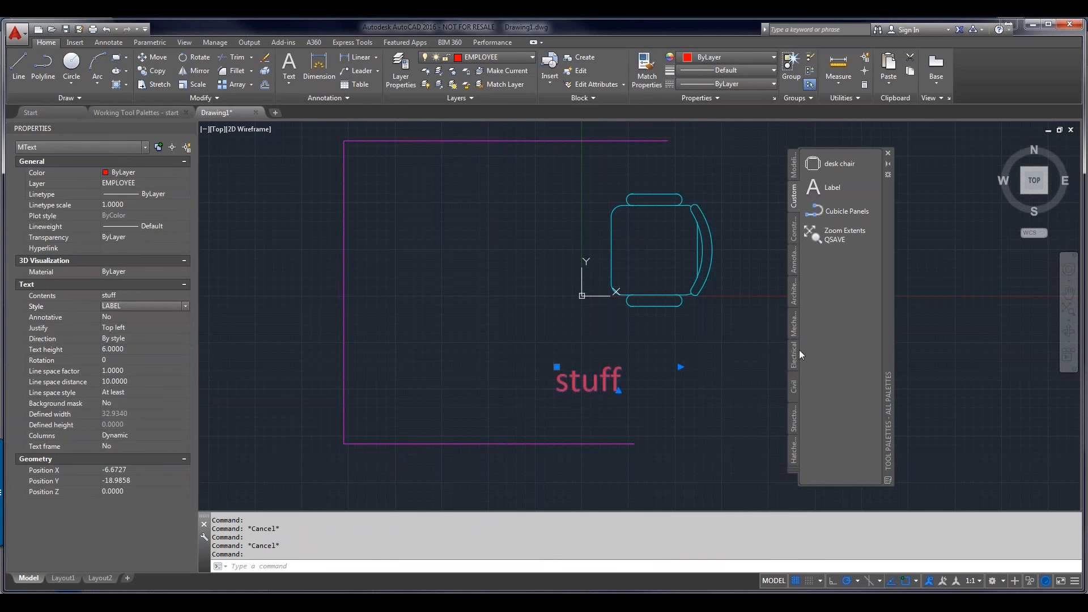
key("Escape")
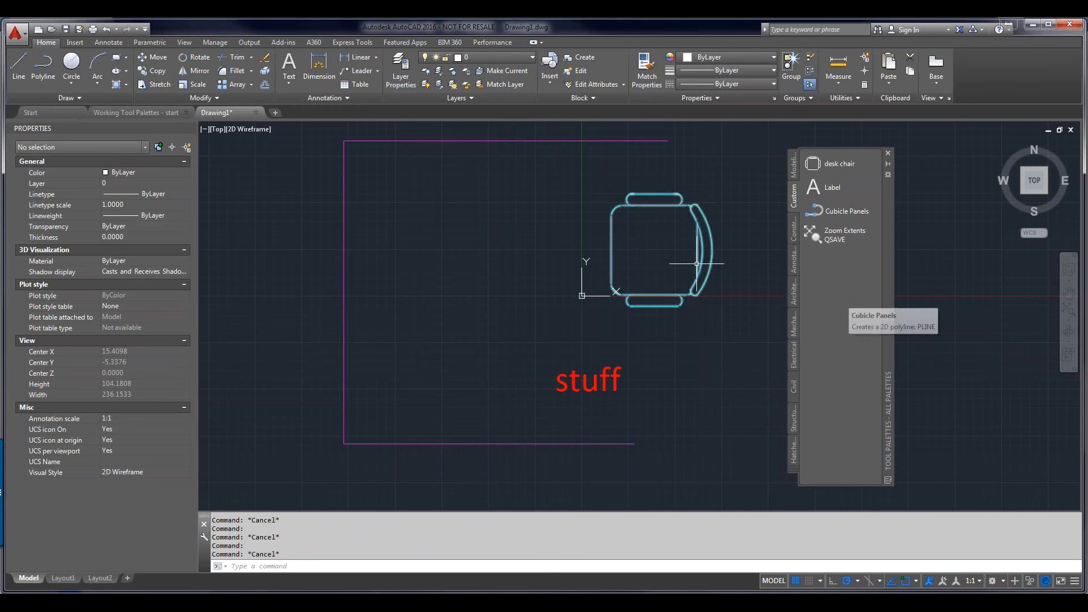
left_click(130, 116)
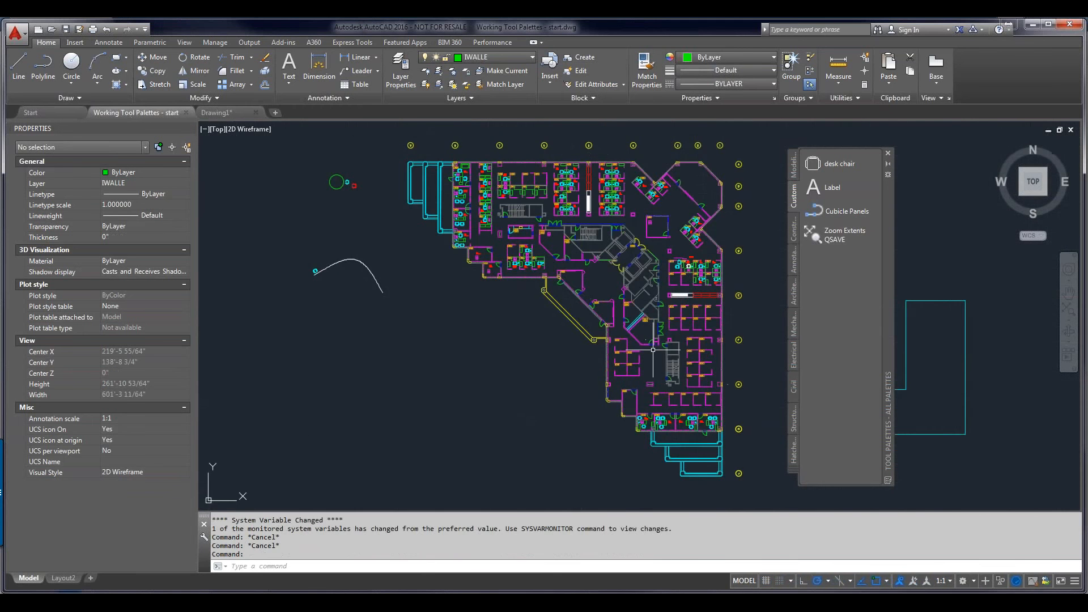
scroll(633, 328, "up", 5)
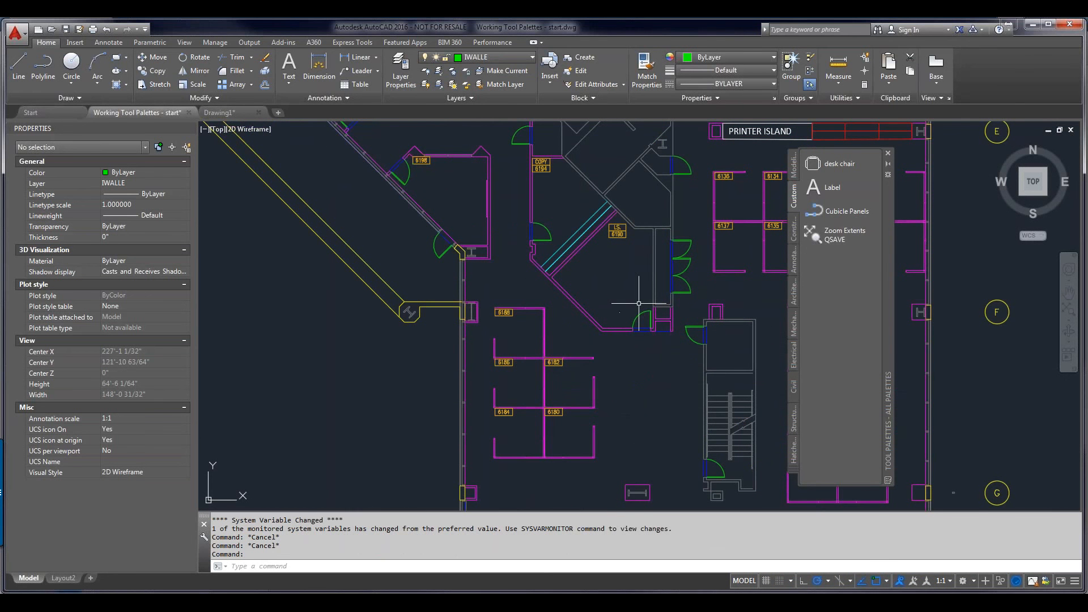
left_click(689, 252)
key("Escape")
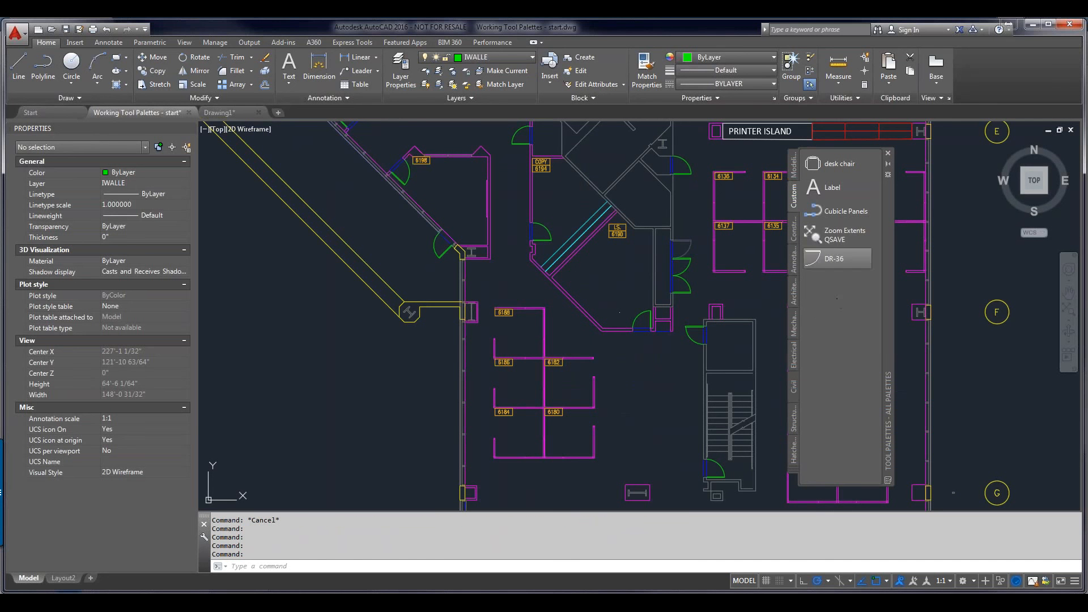
- Insert a DR-36 door from the palette into Drawing1, inside the panel polyline and to the west of the desk chair
left_click(233, 113)
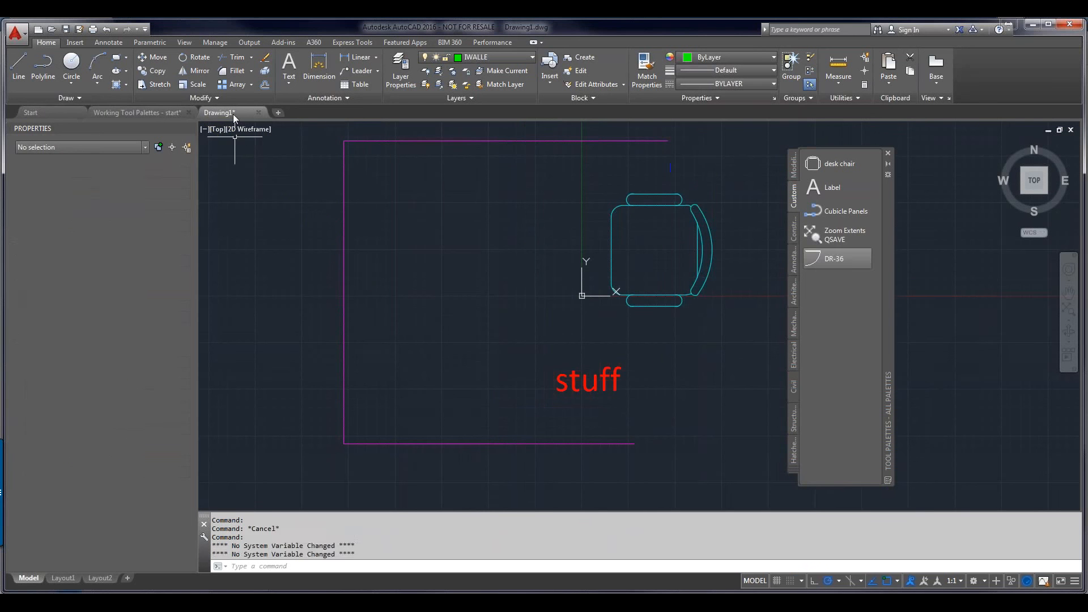
left_click(818, 259)
left_click(421, 247)
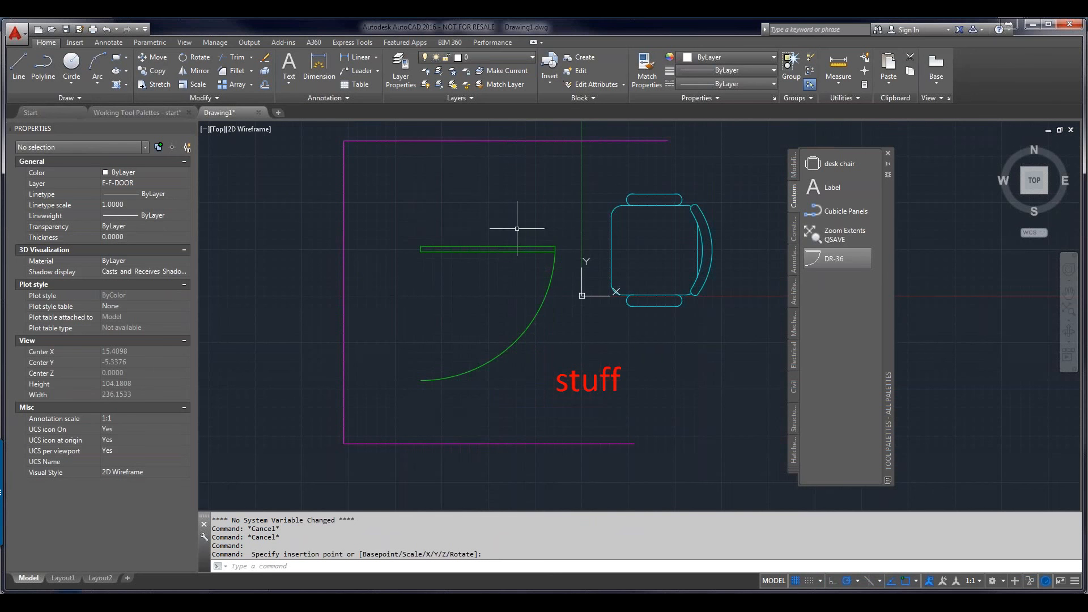
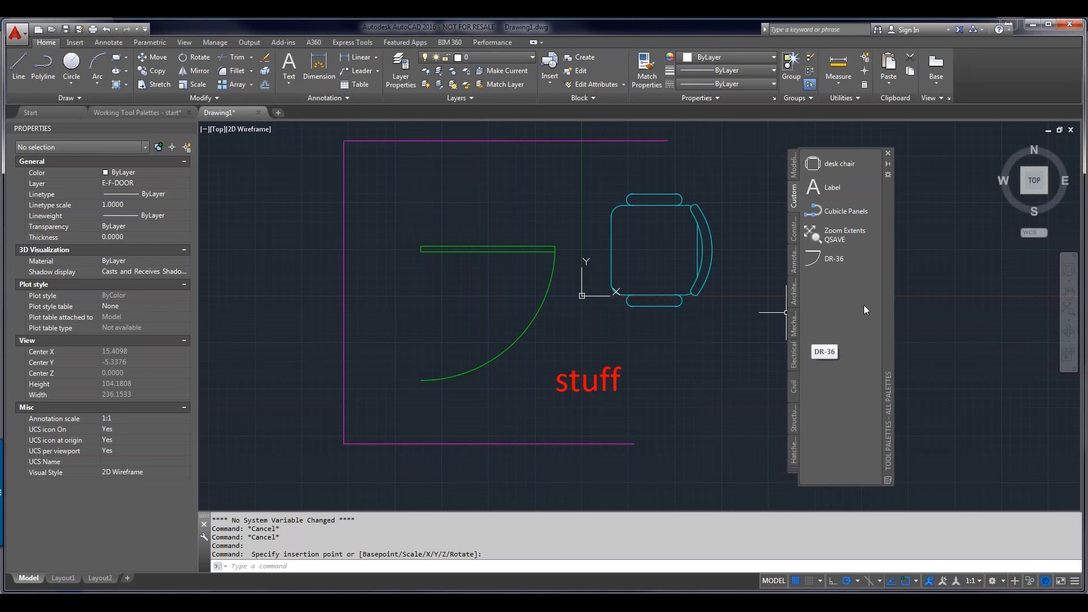
- Open the palette customization settings and create a new palette named "Garbage" directly after Custom
right_click(832, 296)
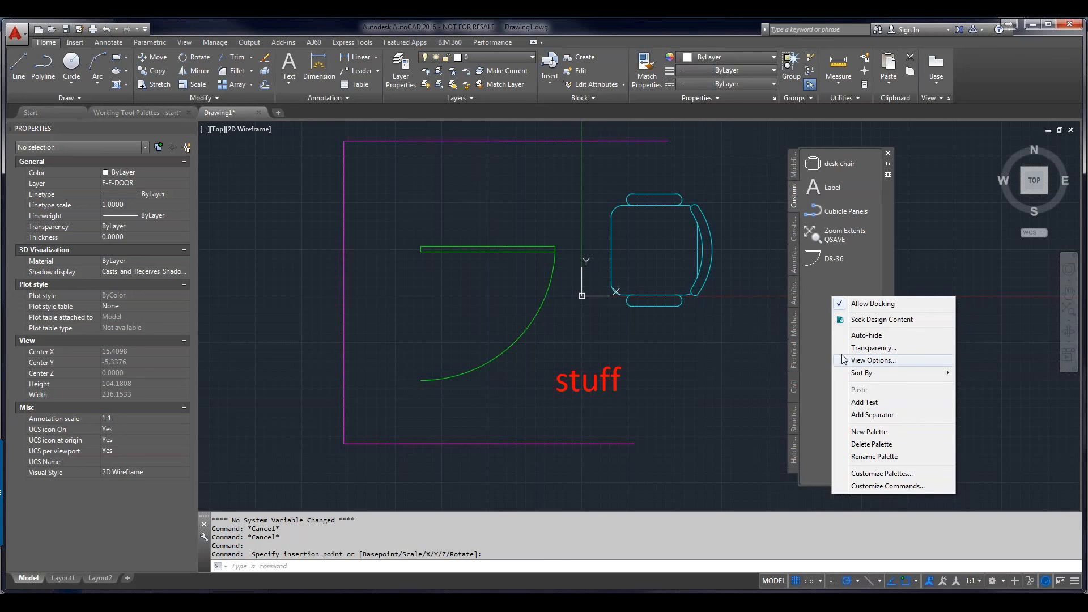
left_click(867, 475)
left_click_drag(490, 208, 445, 187)
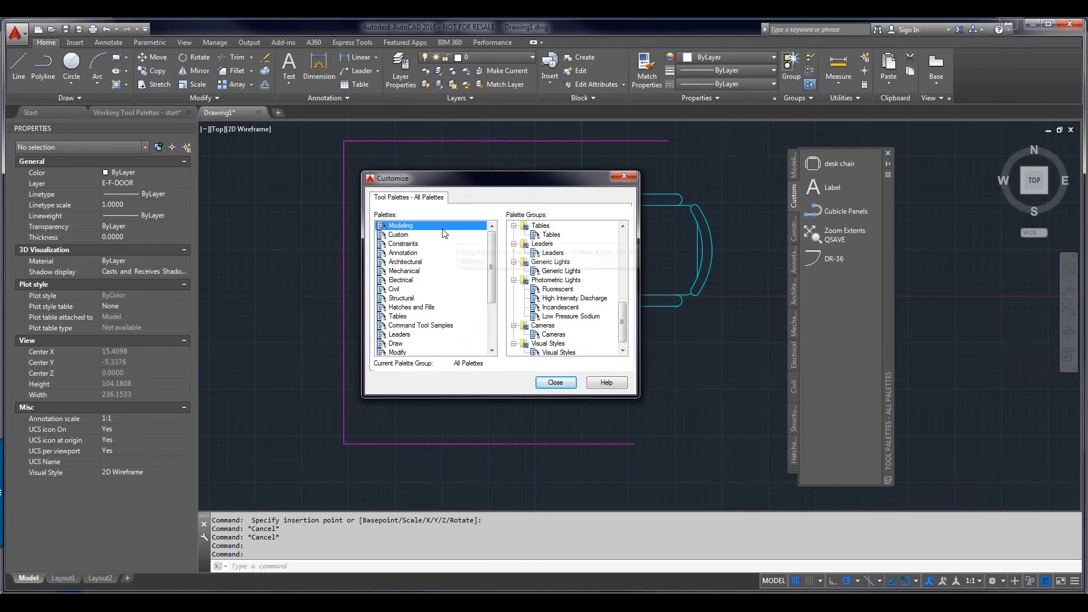
left_click(406, 235)
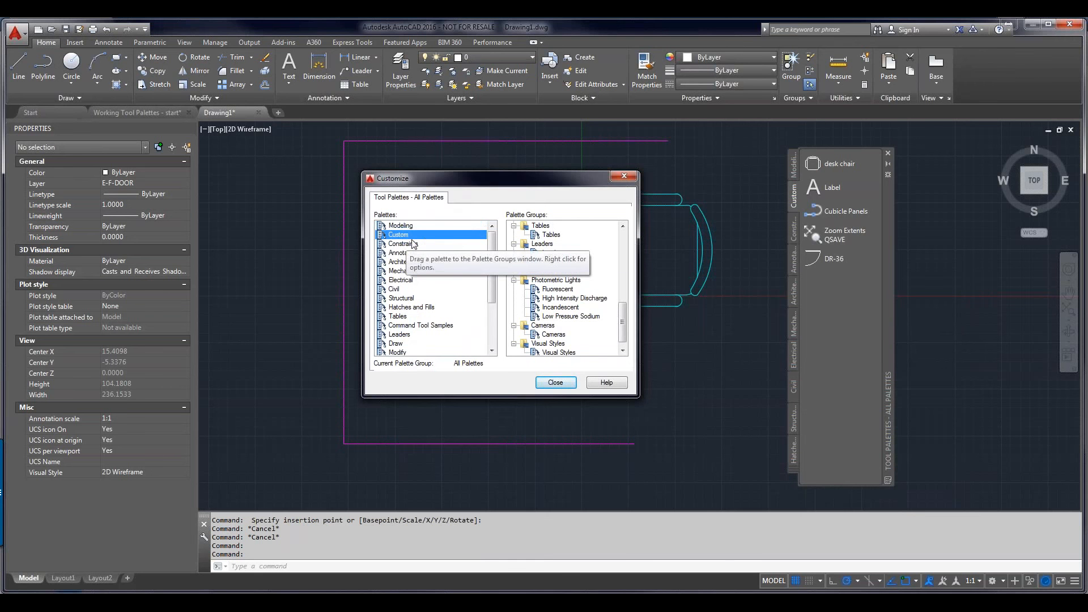
right_click(426, 247)
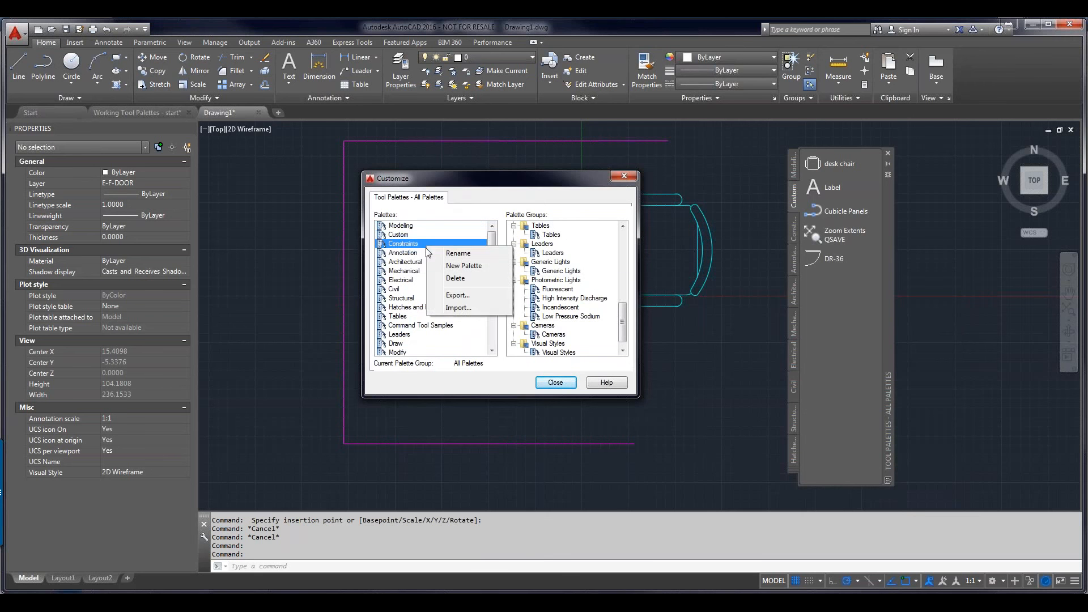
left_click(453, 266)
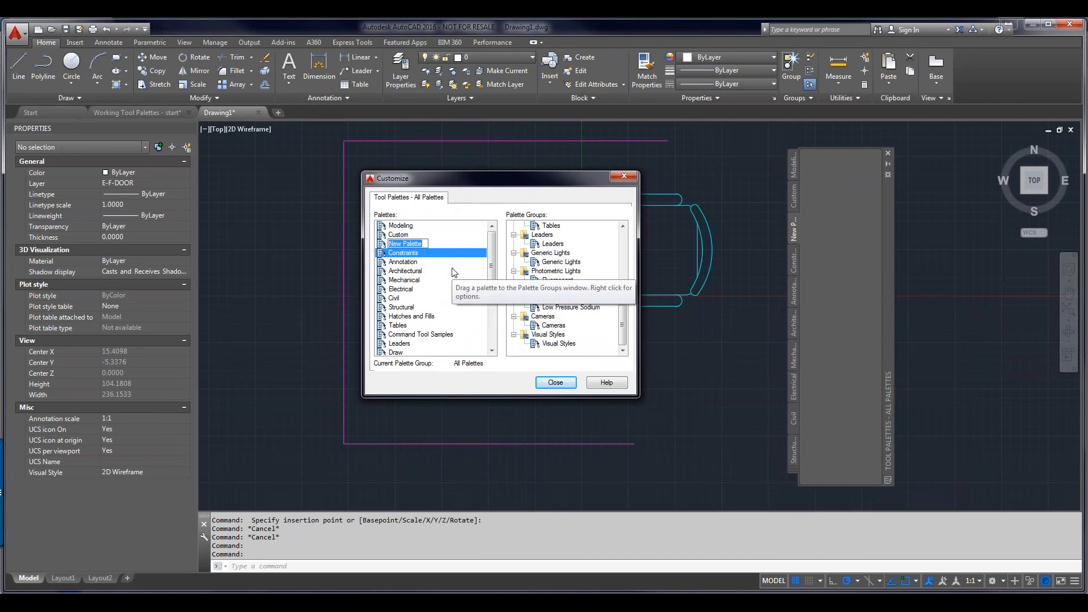
type("Garbage")
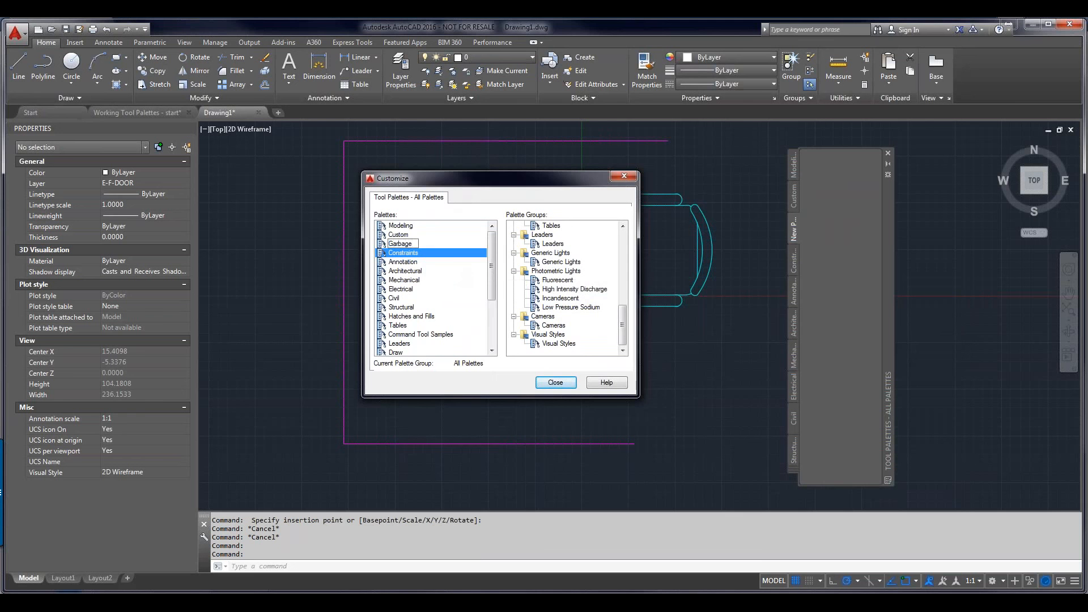
key("Return")
- Create another palette named "Plop" after Garbage, and check the Garbage, Custom and Plop palettes
right_click(451, 260)
left_click(469, 277)
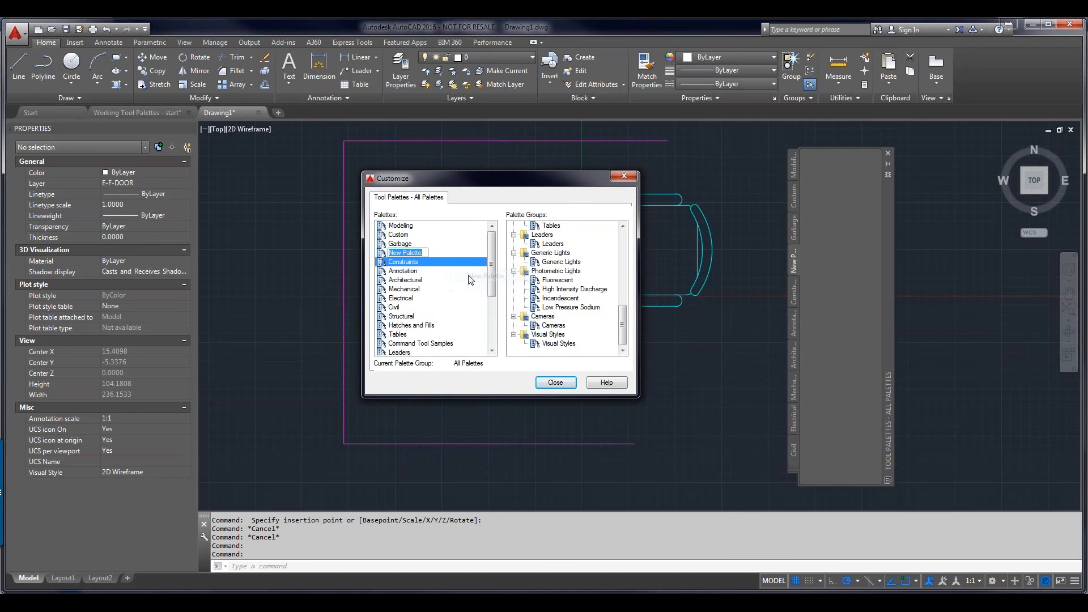
type("Plop")
key("Return")
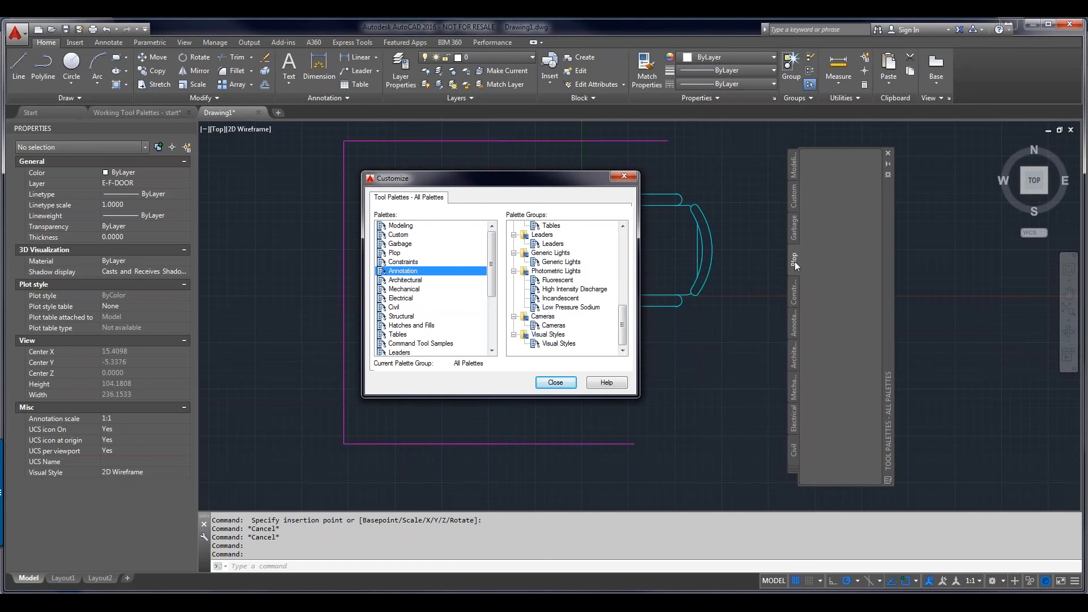
left_click(403, 244)
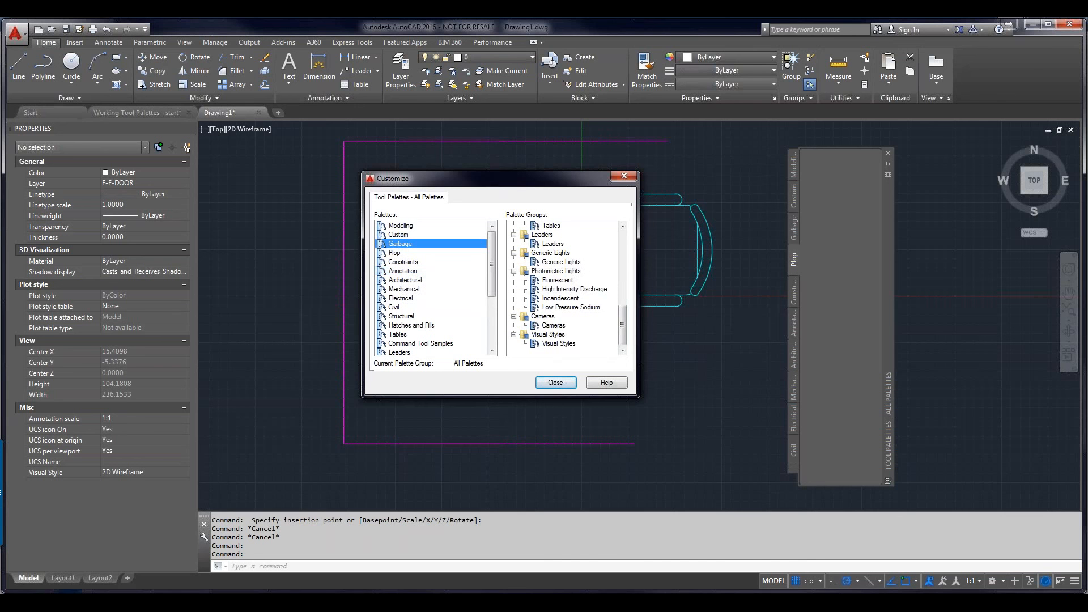
left_click(795, 236)
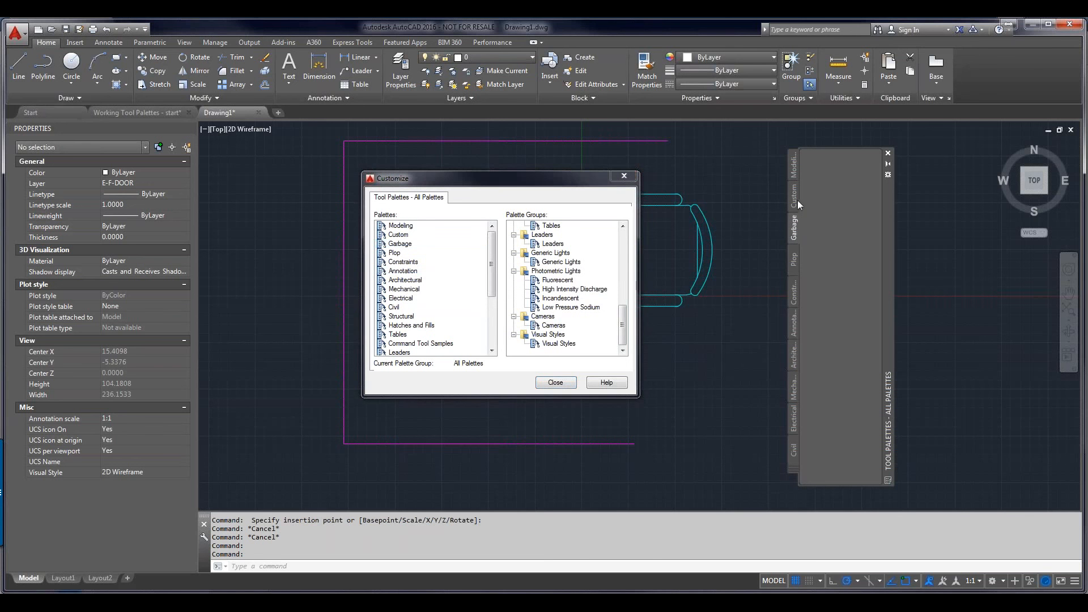
left_click(798, 201)
left_click(794, 258)
- Create a palette group named "My stuff" and move it out of Annotation and Design to the start of the group list
left_click_drag(621, 320, 609, 230)
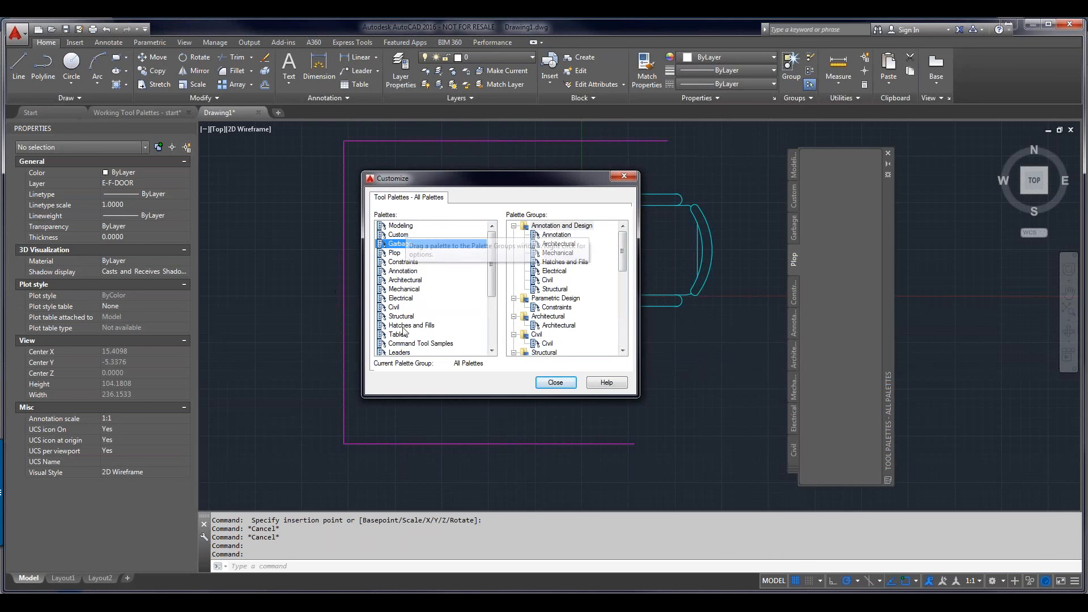
right_click(586, 295)
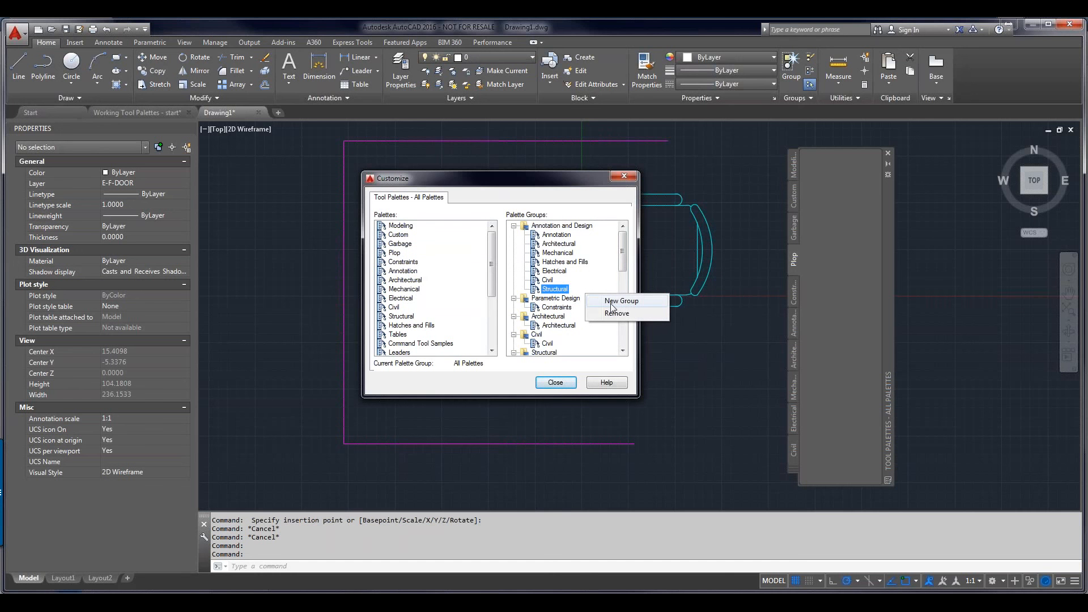
left_click(612, 301)
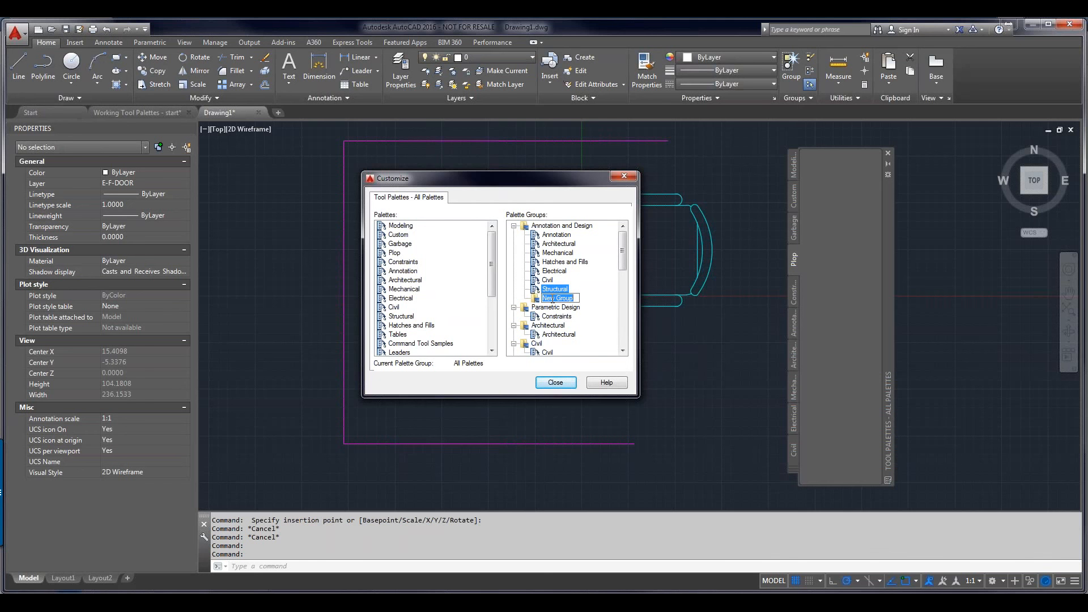
type("My stuf")
key("Return")
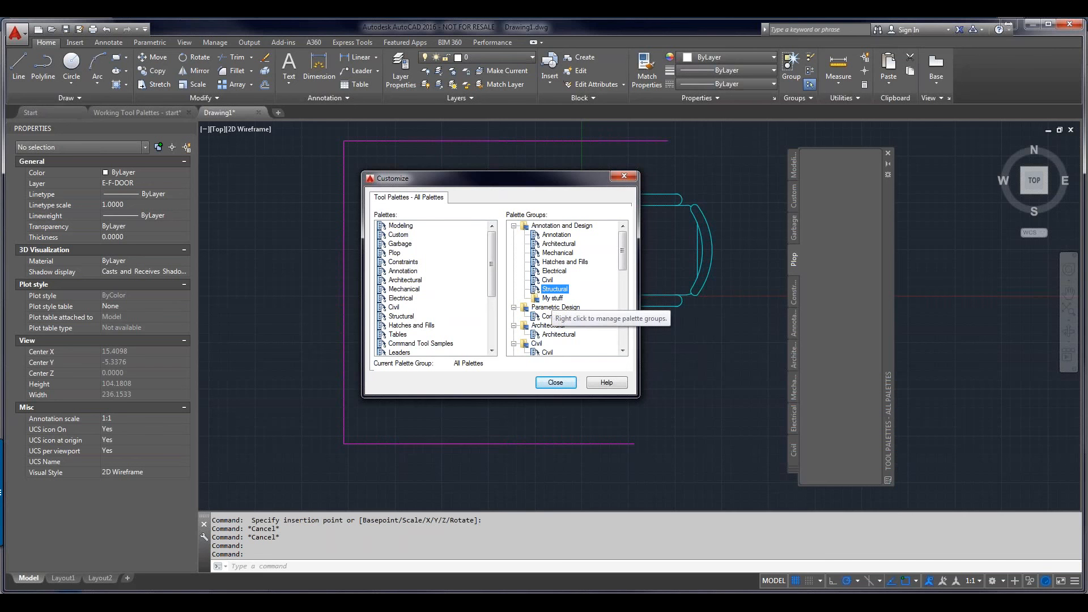
left_click(552, 299)
left_click_drag(552, 299, 537, 226)
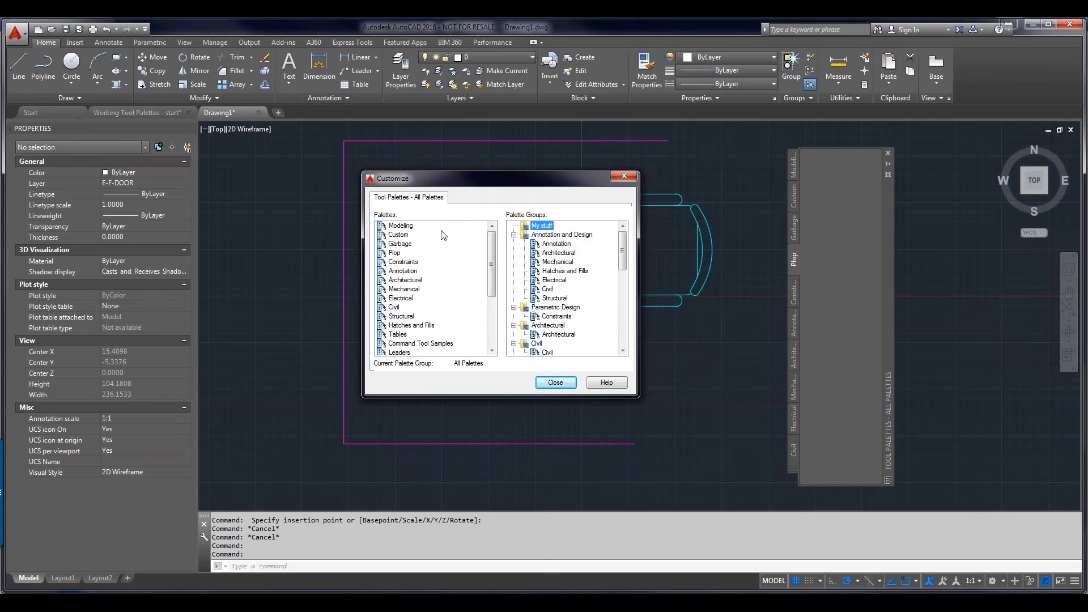
- Reorder the palettes so Custom, Garbage and Plop precede Modeling, and add those three to the "My stuff" group
left_click(402, 234)
left_click_drag(403, 232, 400, 246)
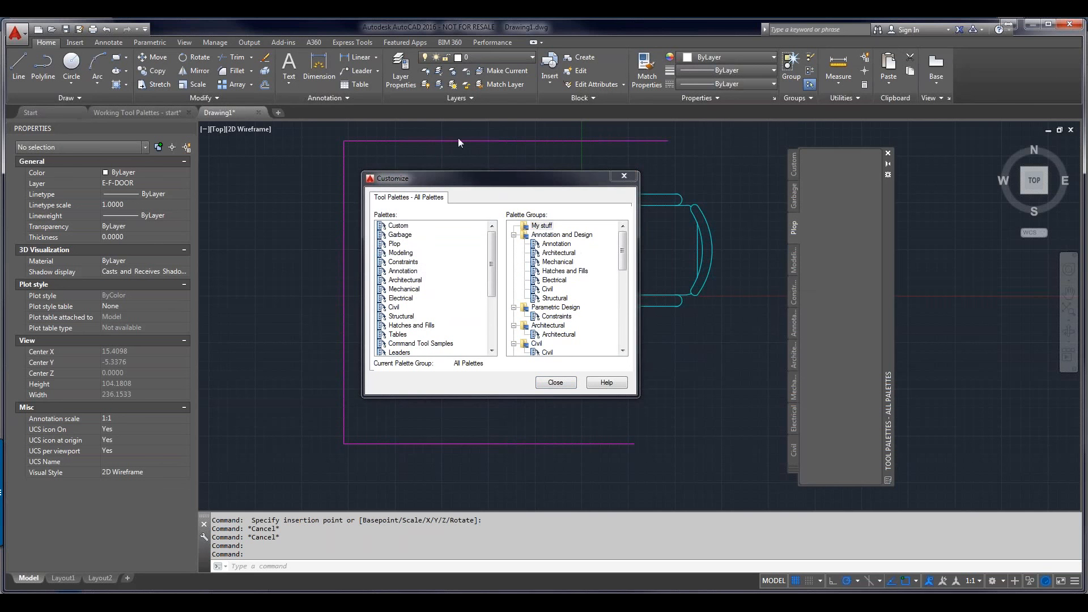
left_click(403, 229)
left_click_drag(403, 229, 548, 234)
left_click_drag(400, 236, 543, 235)
left_click_drag(395, 243, 542, 245)
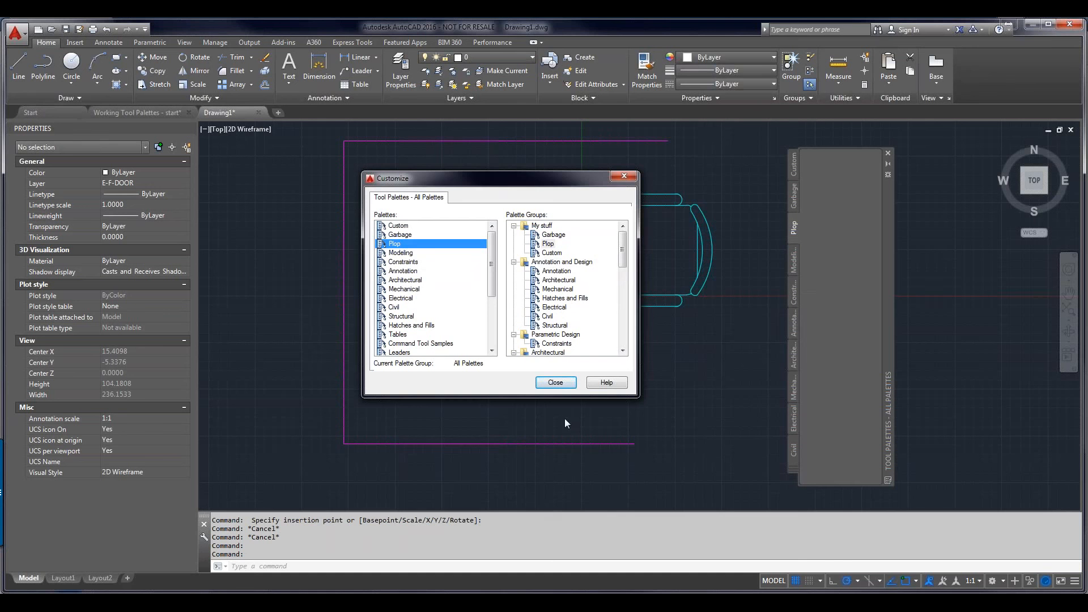
left_click(555, 383)
left_click(553, 383)
key("Escape")
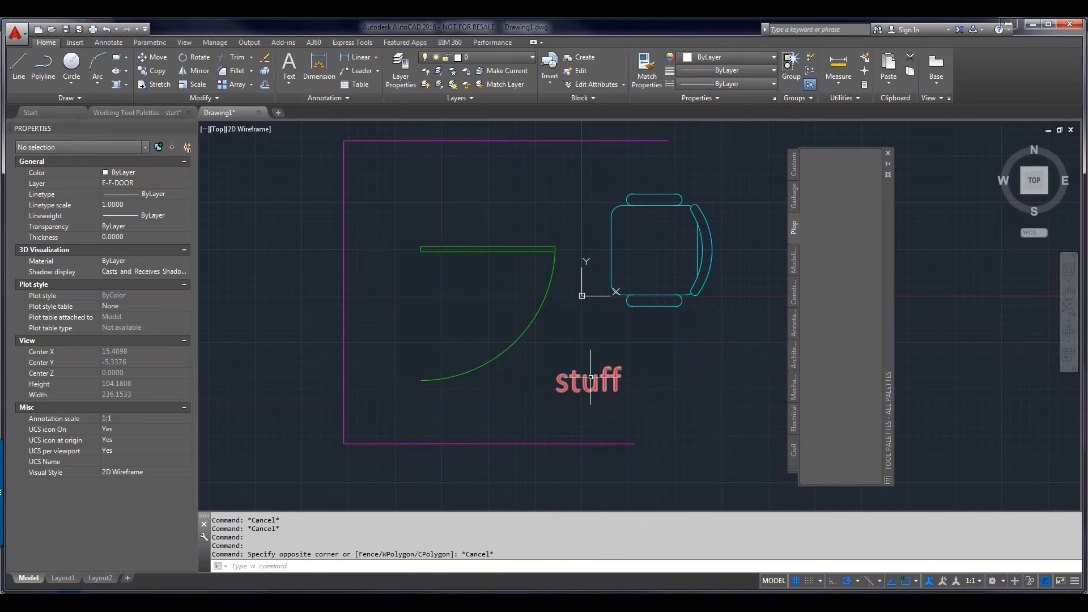
- Restrict the tool palettes to the "My stuff" group and look through its Garbage, Plop and Custom palettes
left_click(793, 469)
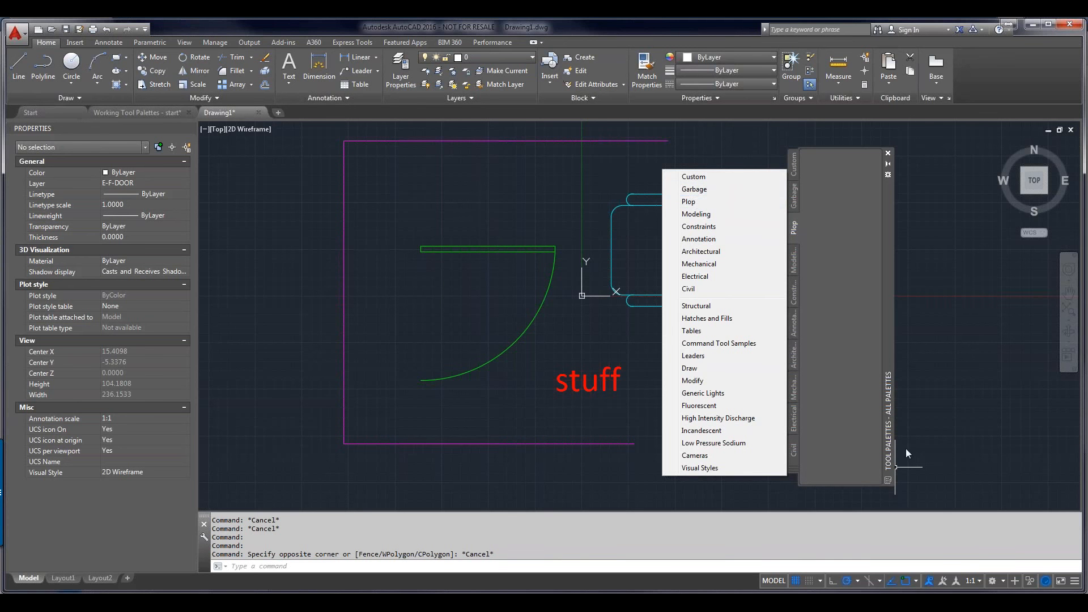
right_click(889, 450)
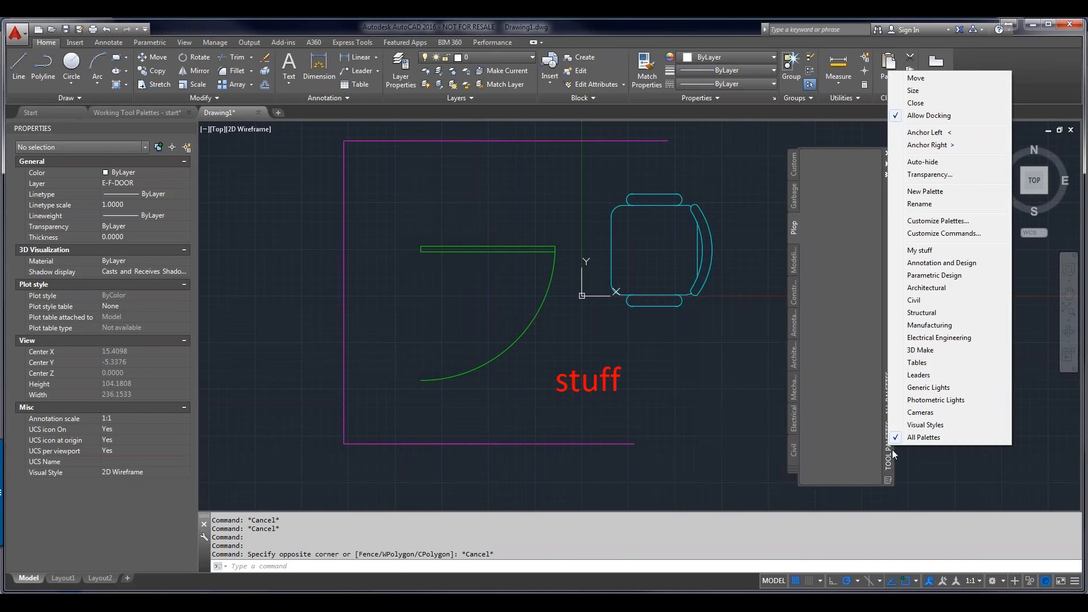
left_click(920, 251)
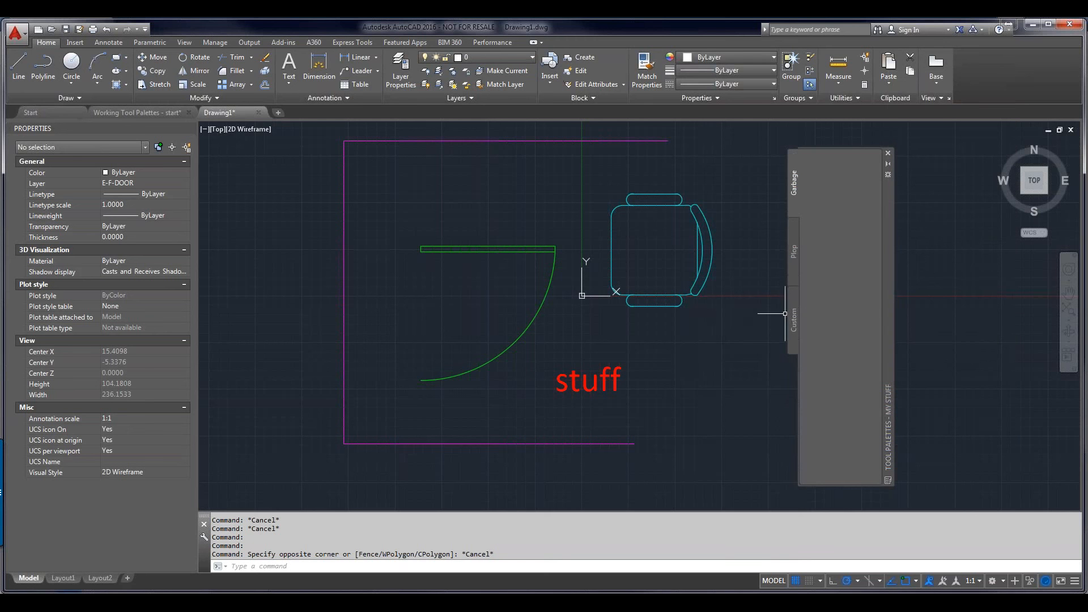
left_click(793, 316)
left_click(793, 250)
left_click(794, 196)
left_click(797, 241)
left_click(795, 306)
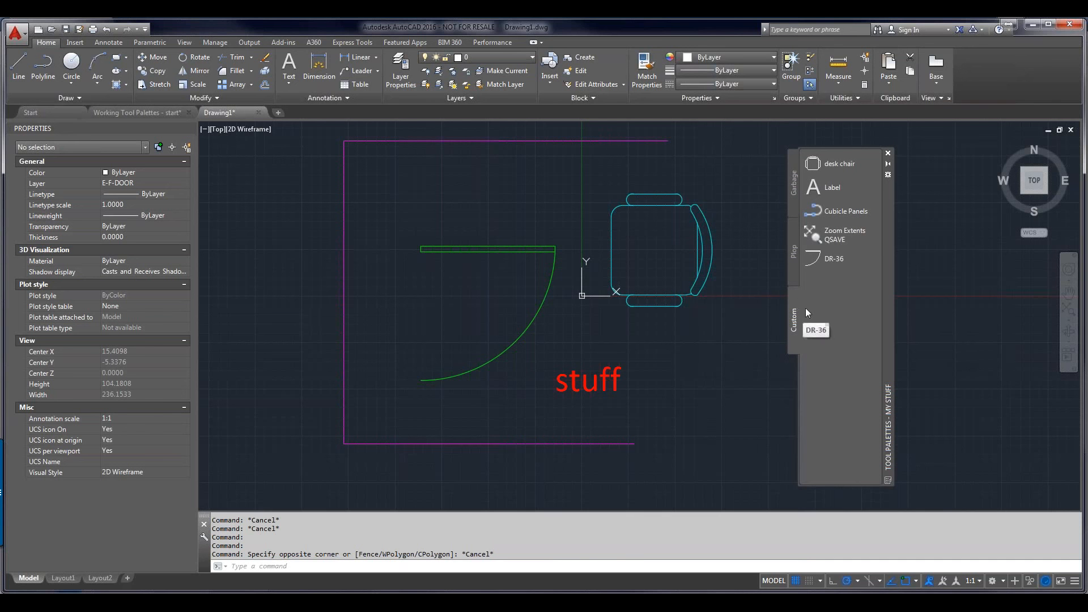
- Export the Custom palette as Custom.xtp to the Box Sync folder
right_click(853, 333)
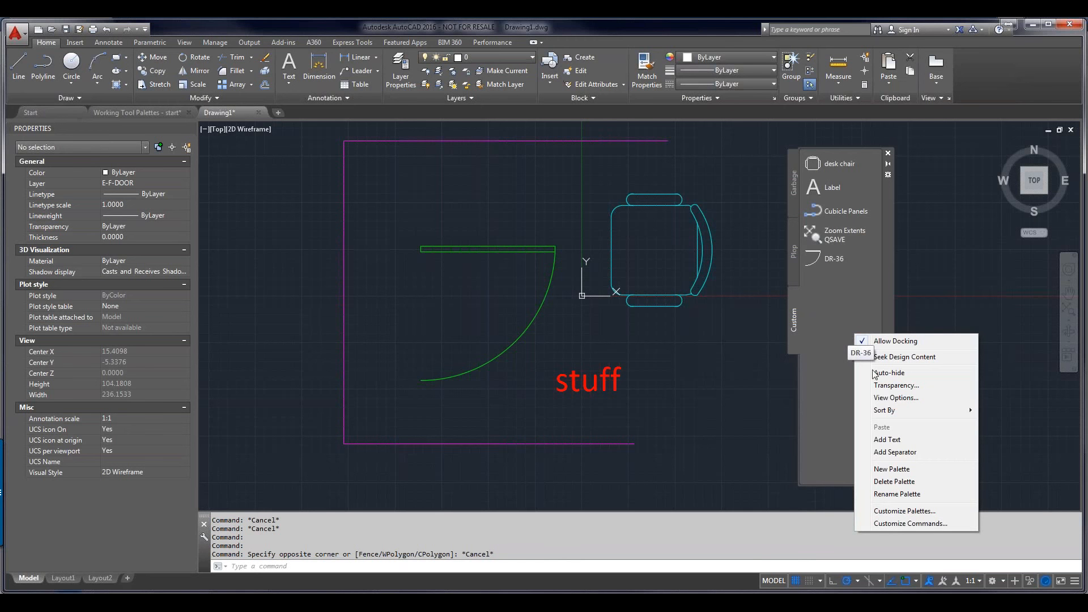
left_click(892, 513)
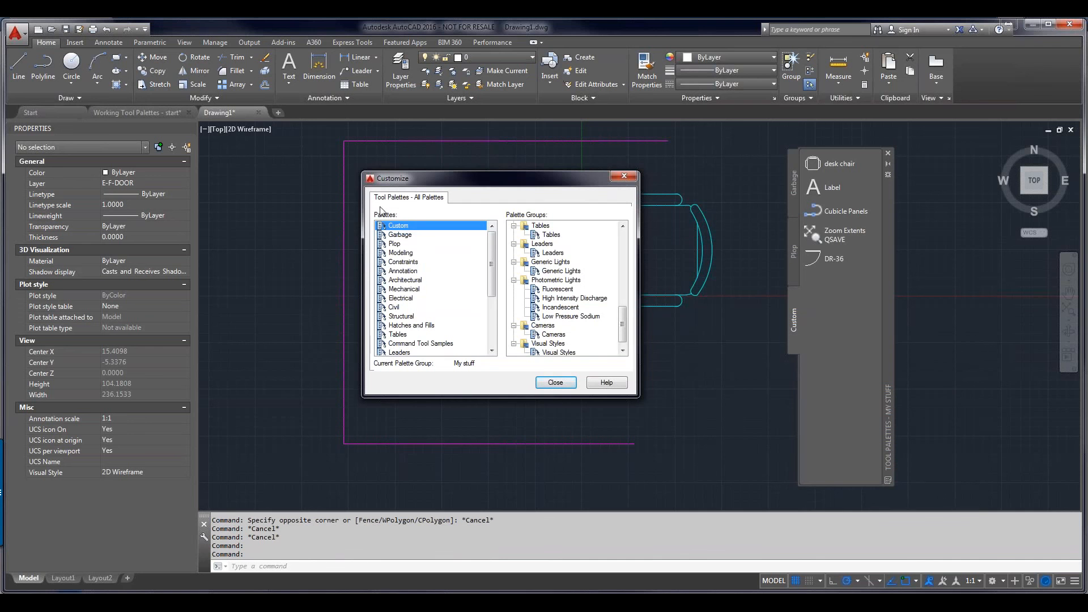
right_click(399, 229)
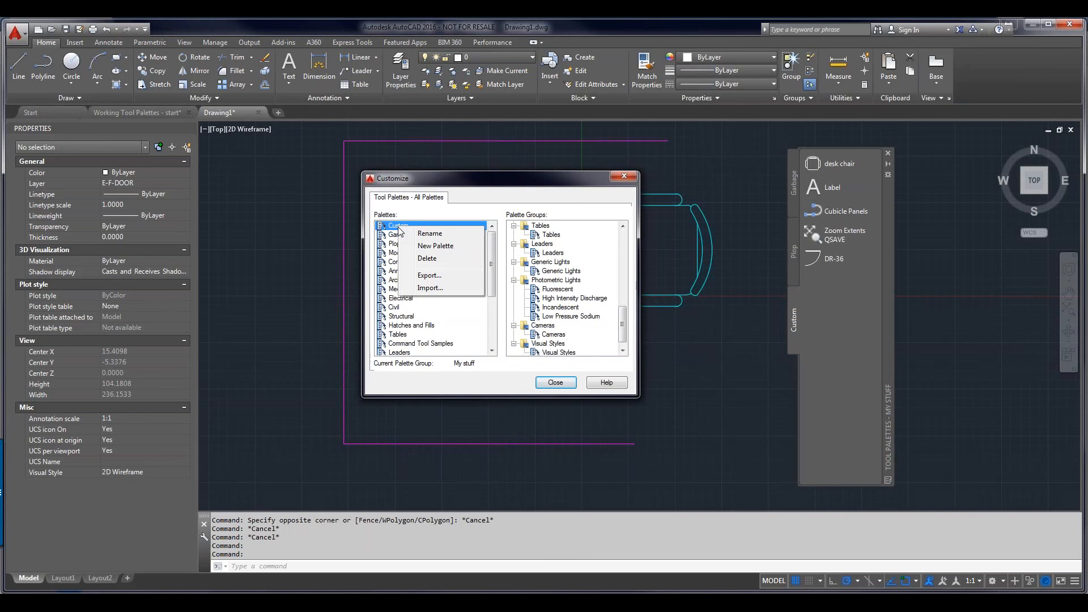
left_click(428, 276)
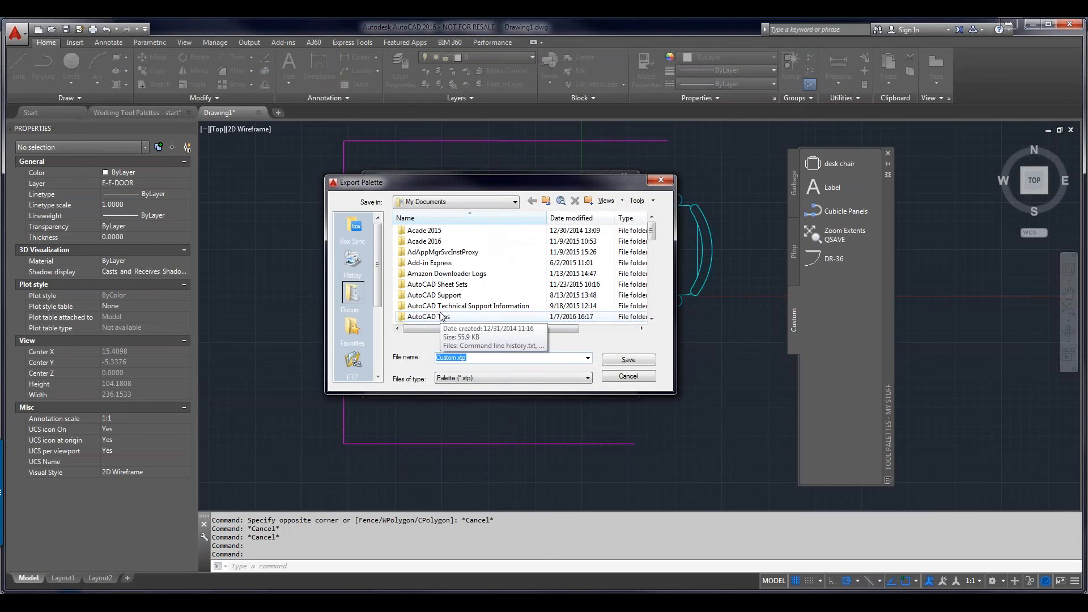
left_click_drag(652, 235, 653, 218)
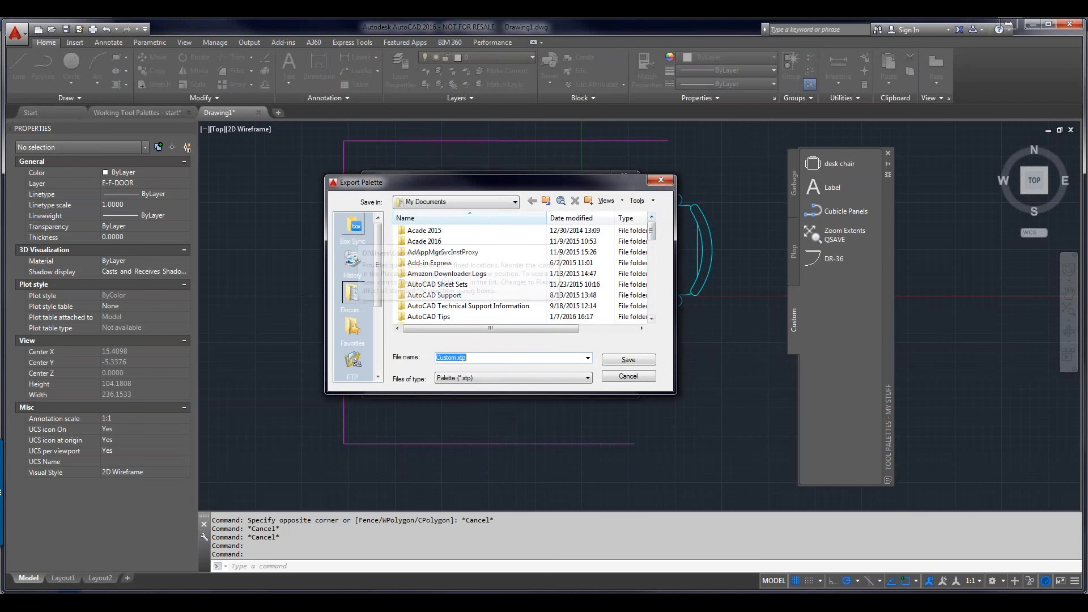
left_click(353, 230)
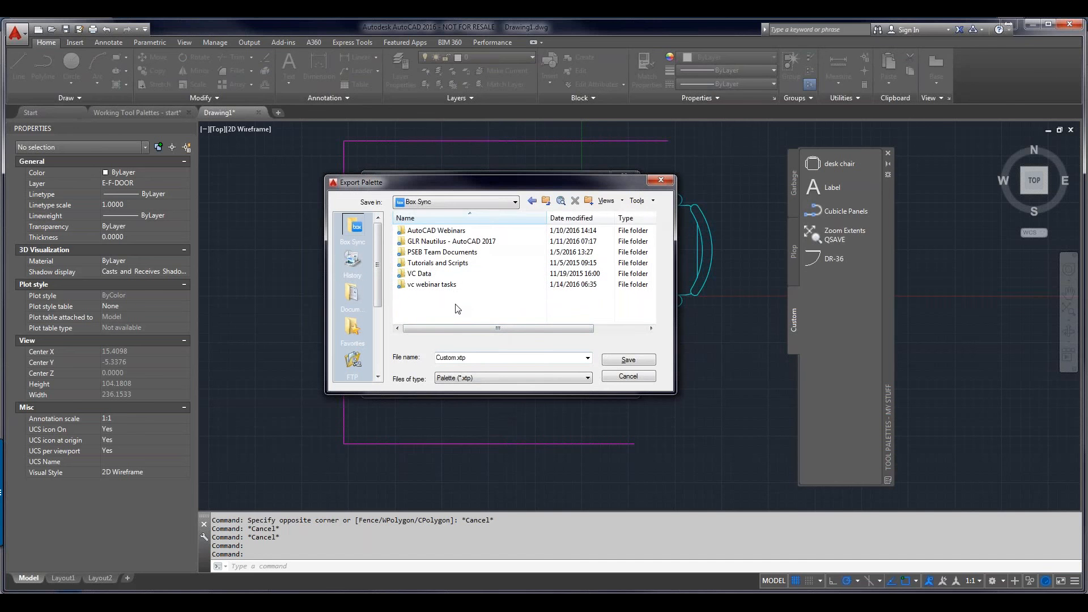
double_click(477, 358)
left_click(628, 359)
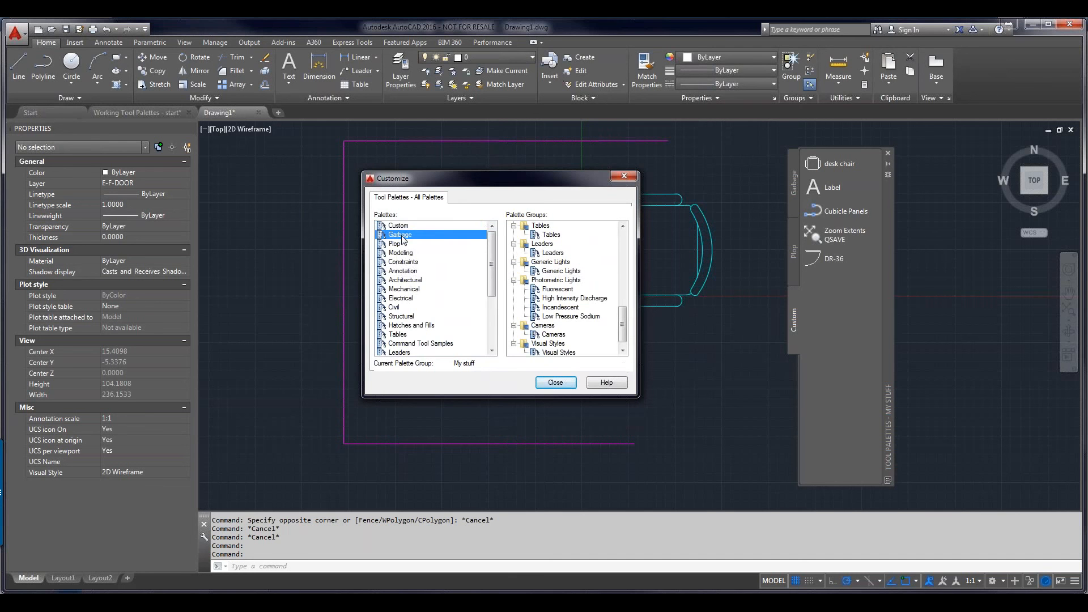
- Export the Garbage and Plop palettes as separate palette files to the Box Sync folder
right_click(402, 239)
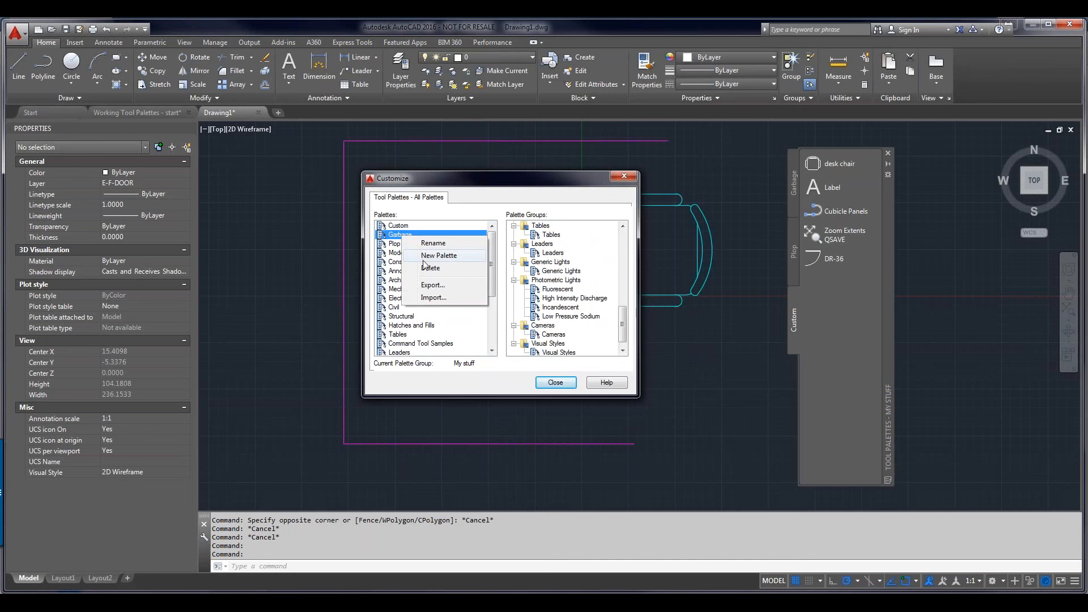
left_click(432, 285)
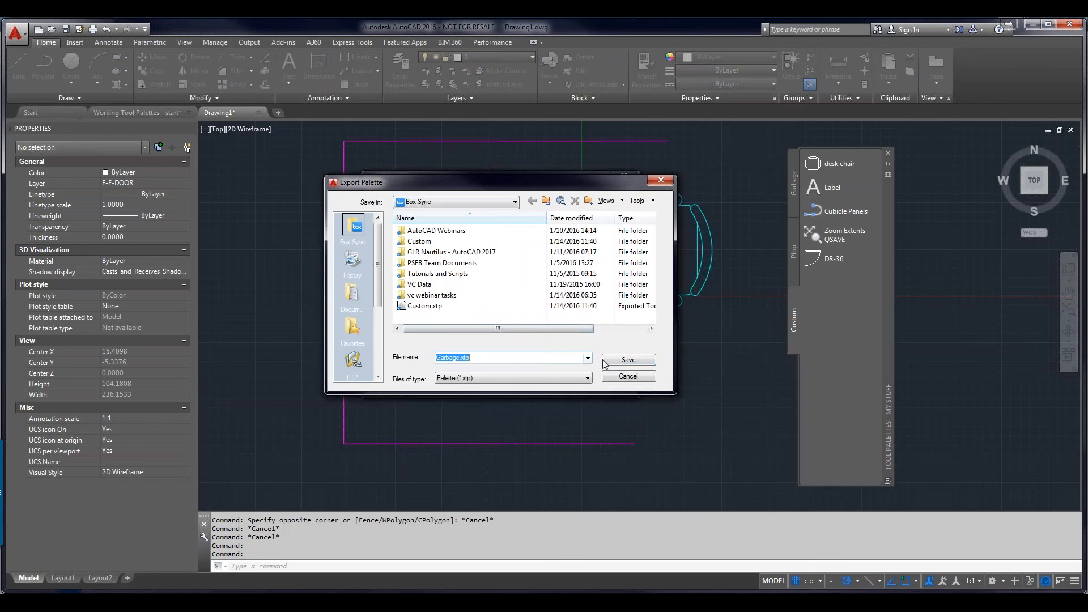
left_click(617, 361)
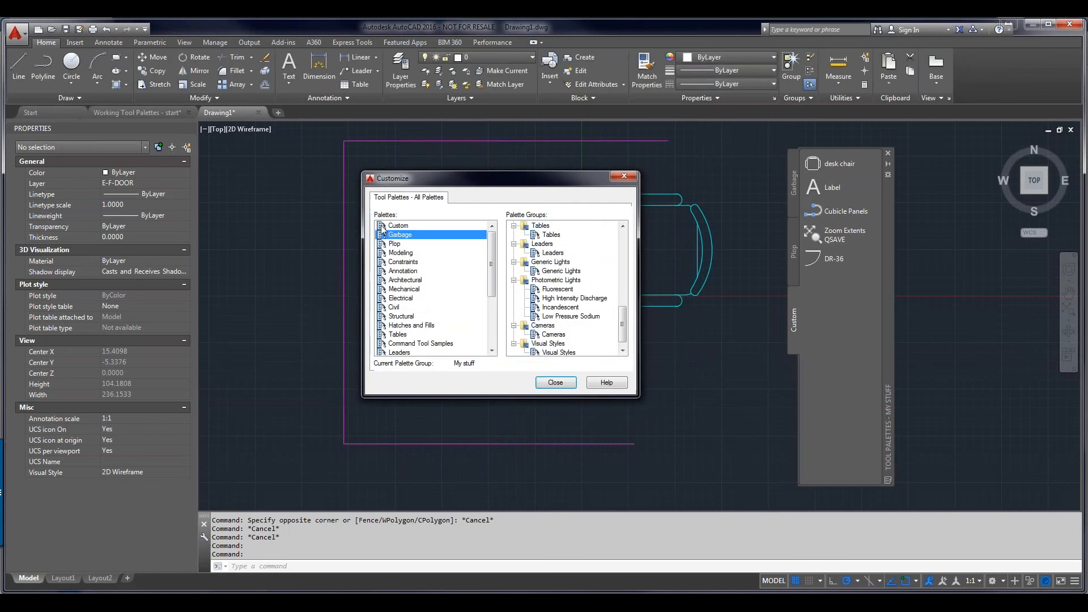
left_click(392, 244)
right_click(392, 244)
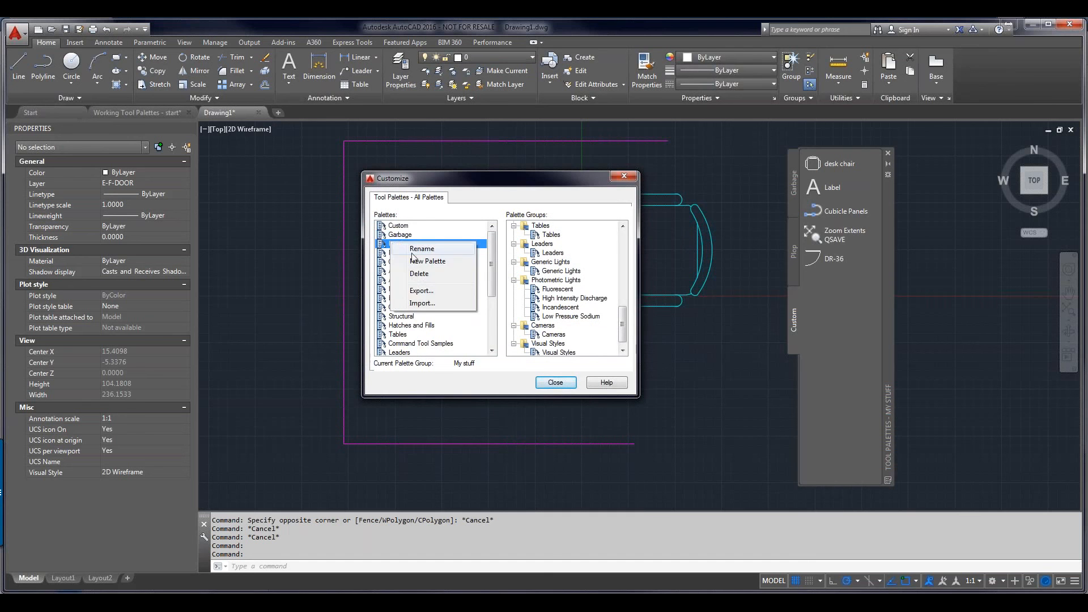
left_click(417, 290)
left_click(615, 363)
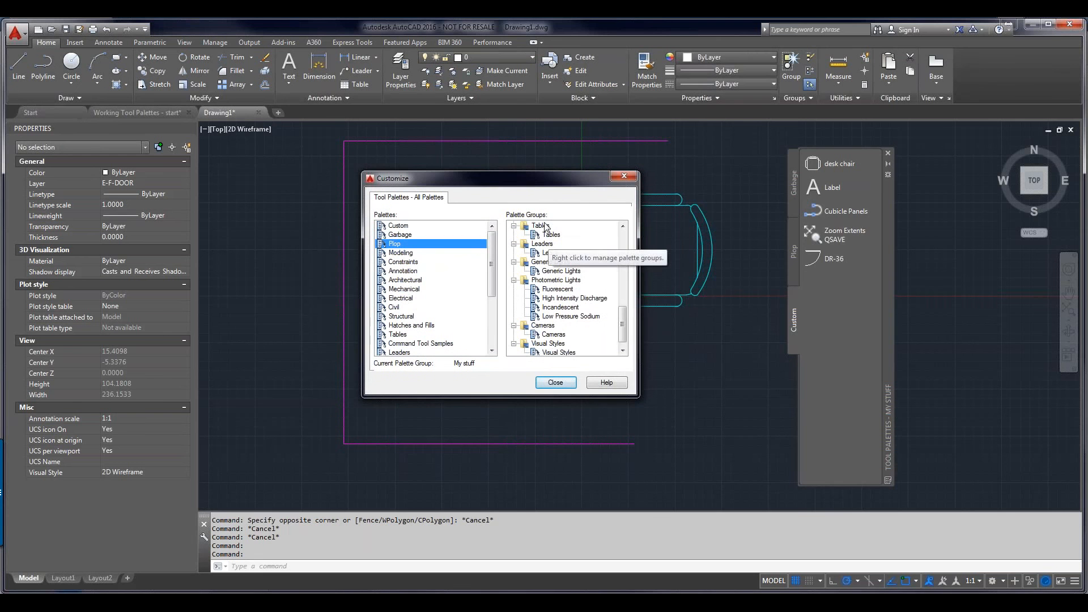
- Export the "My stuff" palette group as My stuff.xpg to the Box Sync folder
scroll(603, 304, "up", 10)
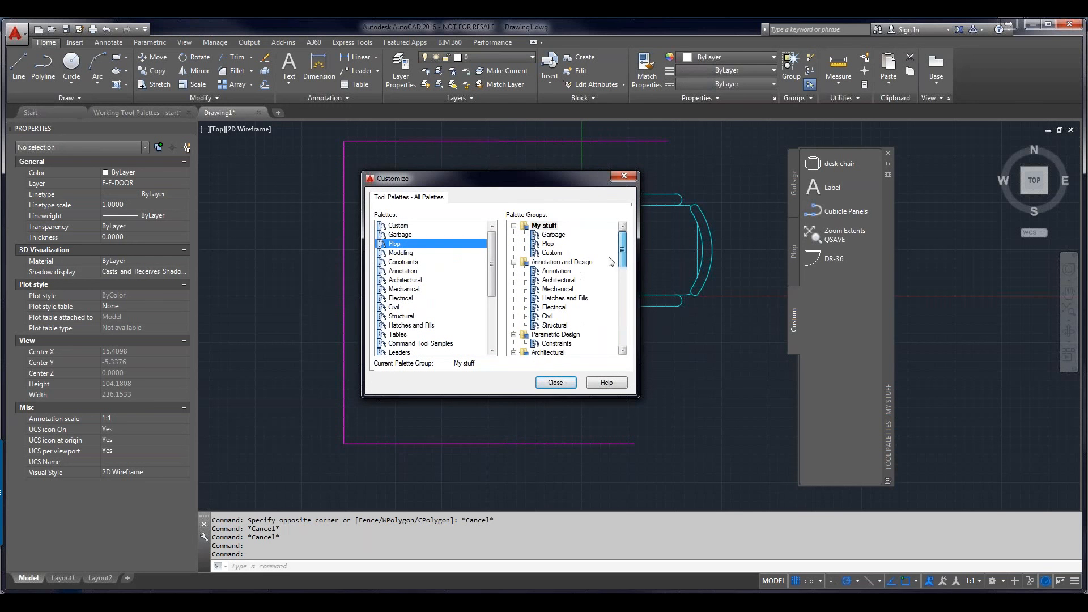
right_click(550, 226)
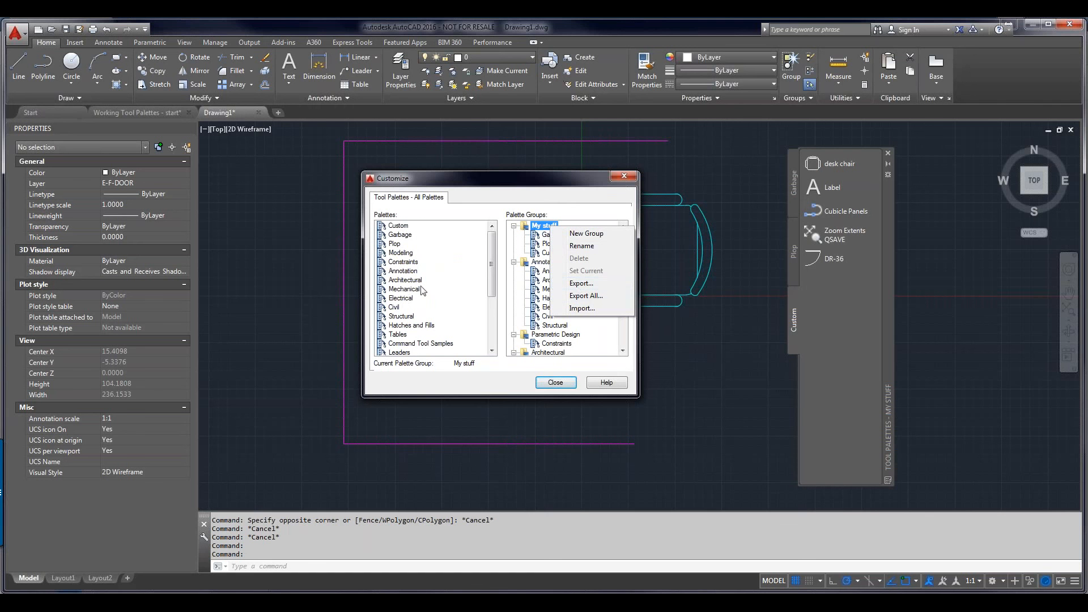
left_click(588, 288)
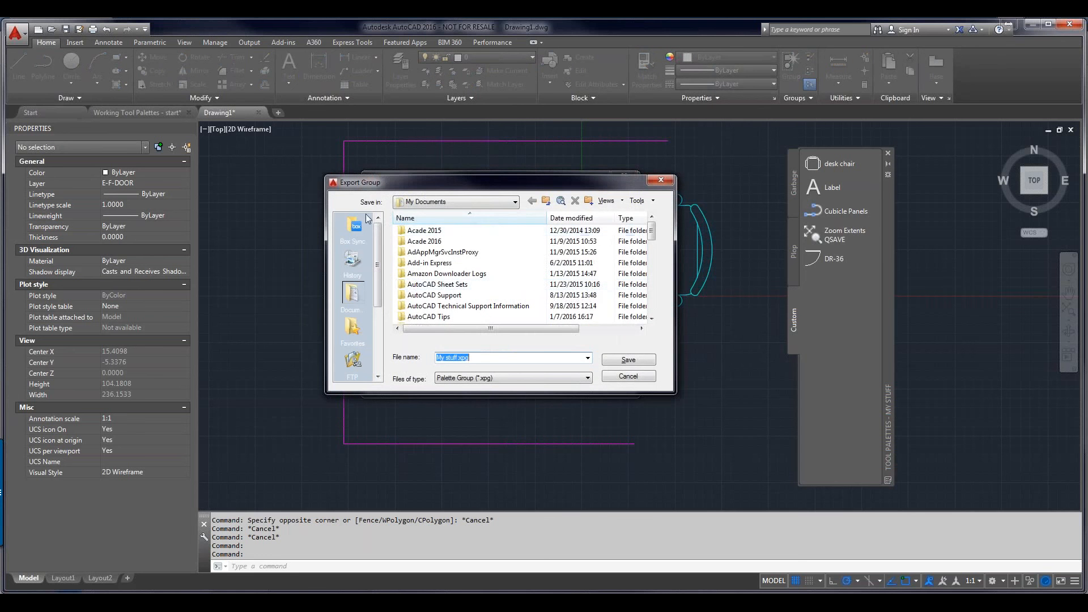
left_click(357, 230)
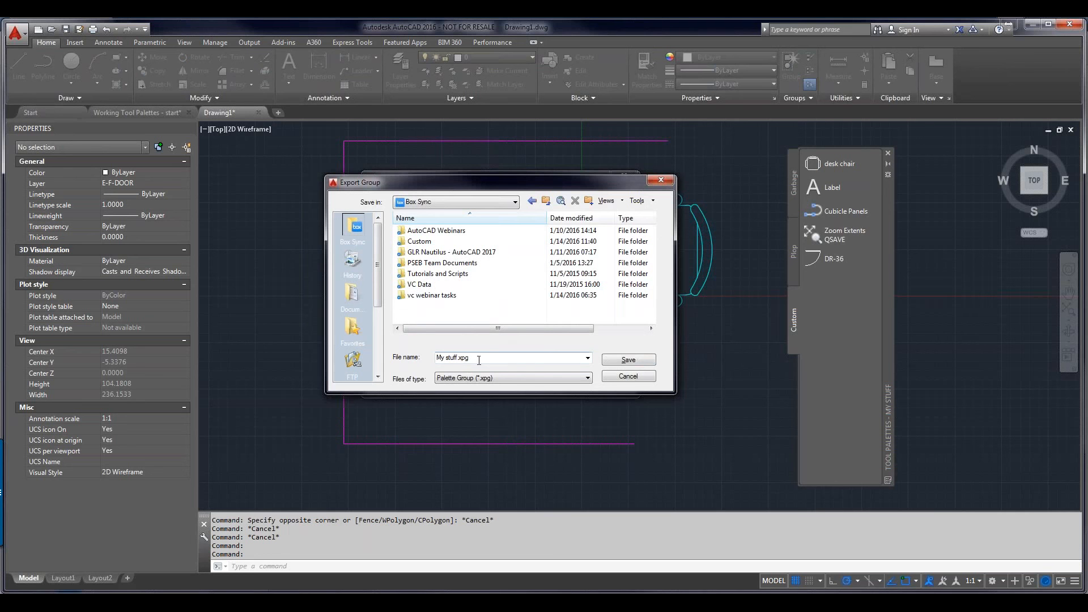
left_click(613, 366)
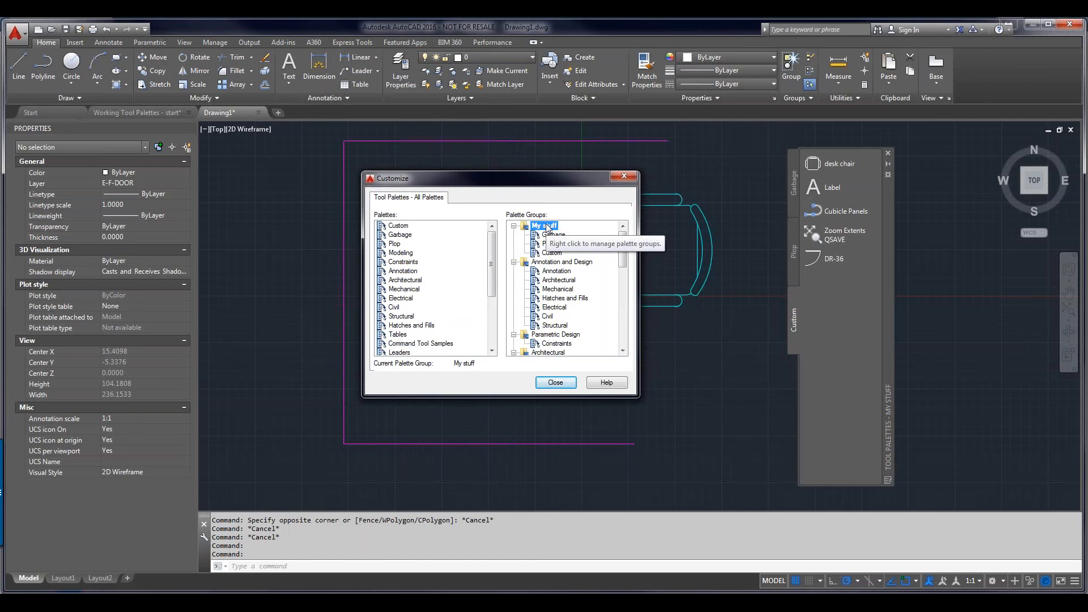
- Look at the palette group files available for import in Box Sync, cancel the import and close the palette customization
right_click(548, 228)
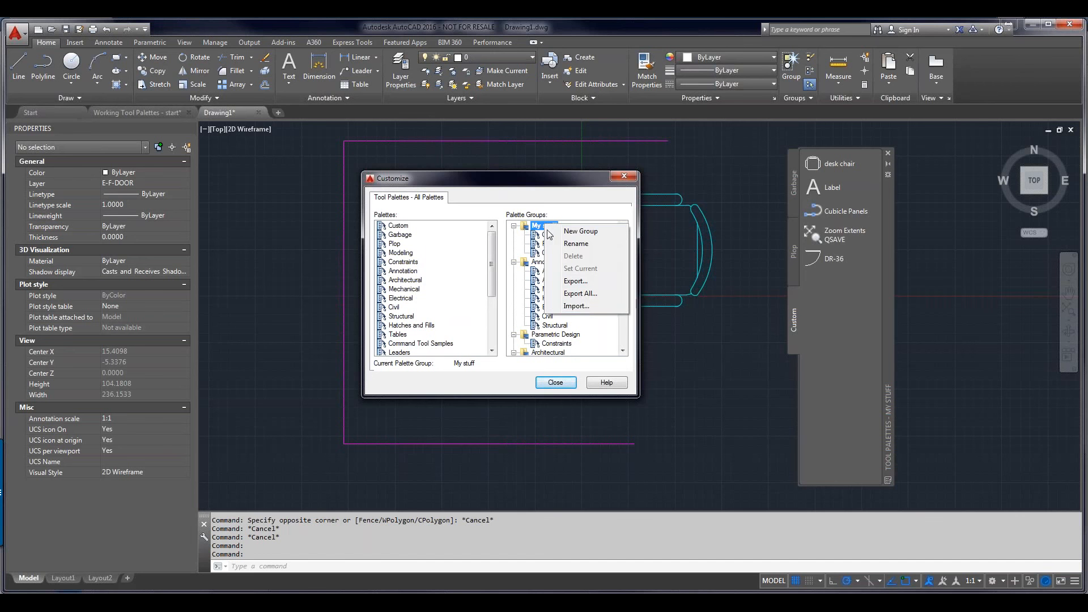
left_click(583, 307)
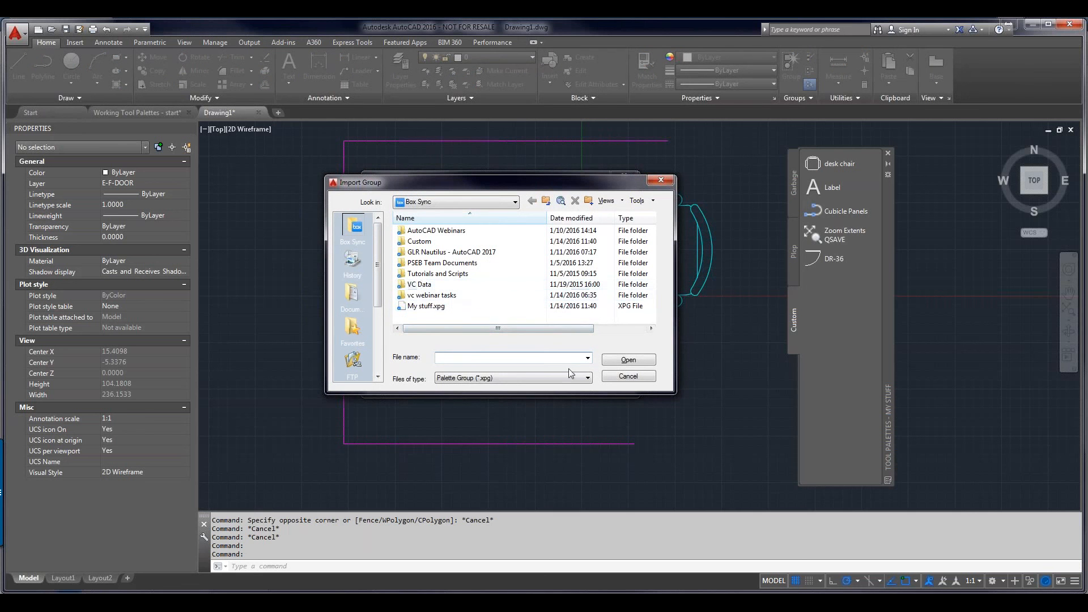
left_click(626, 377)
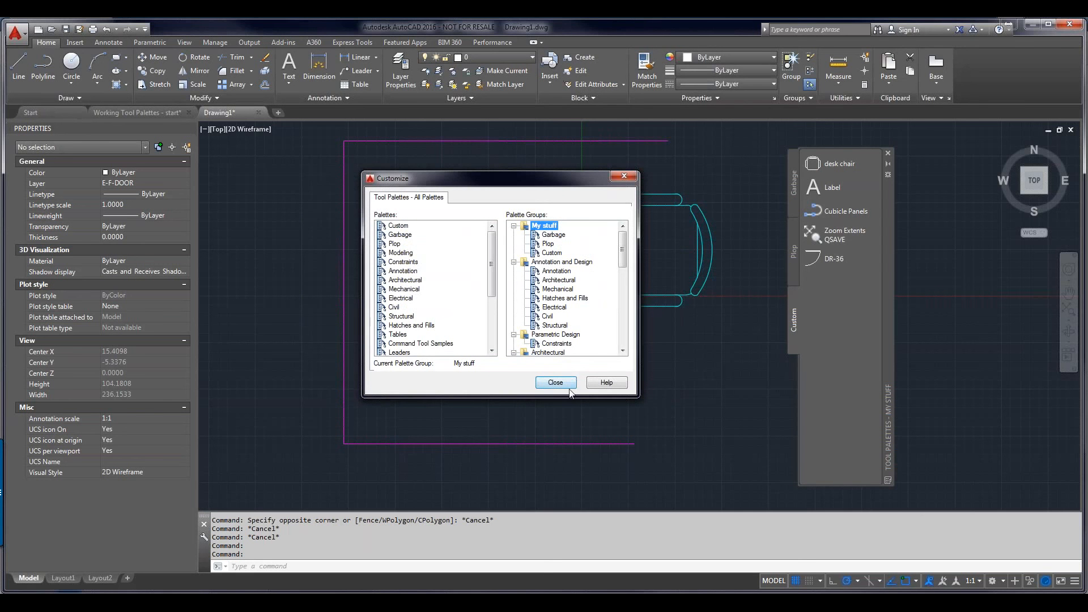
left_click(571, 386)
left_click(571, 386)
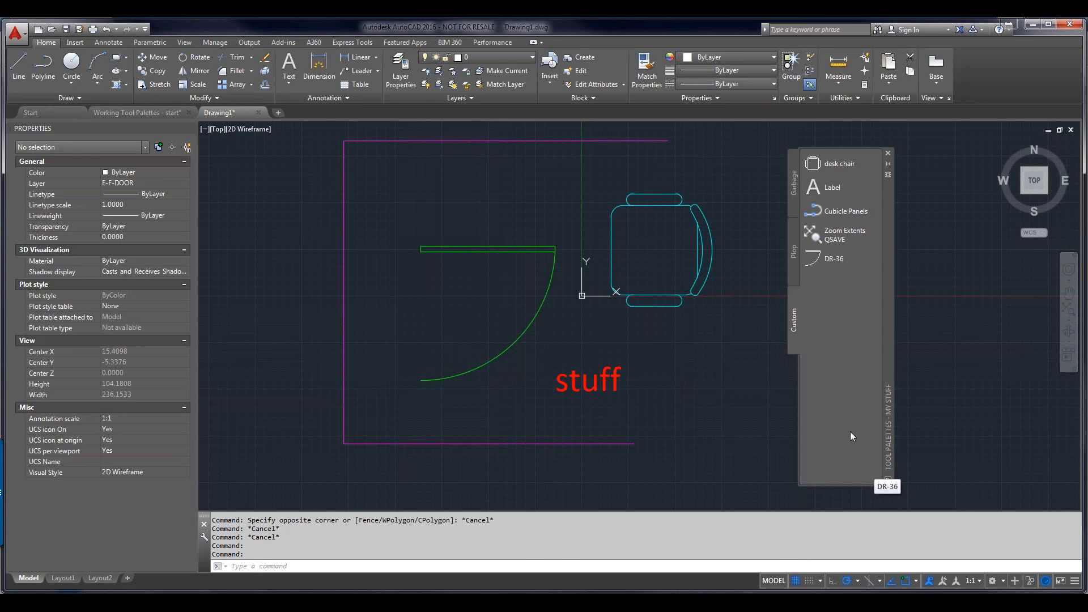
right_click(548, 537)
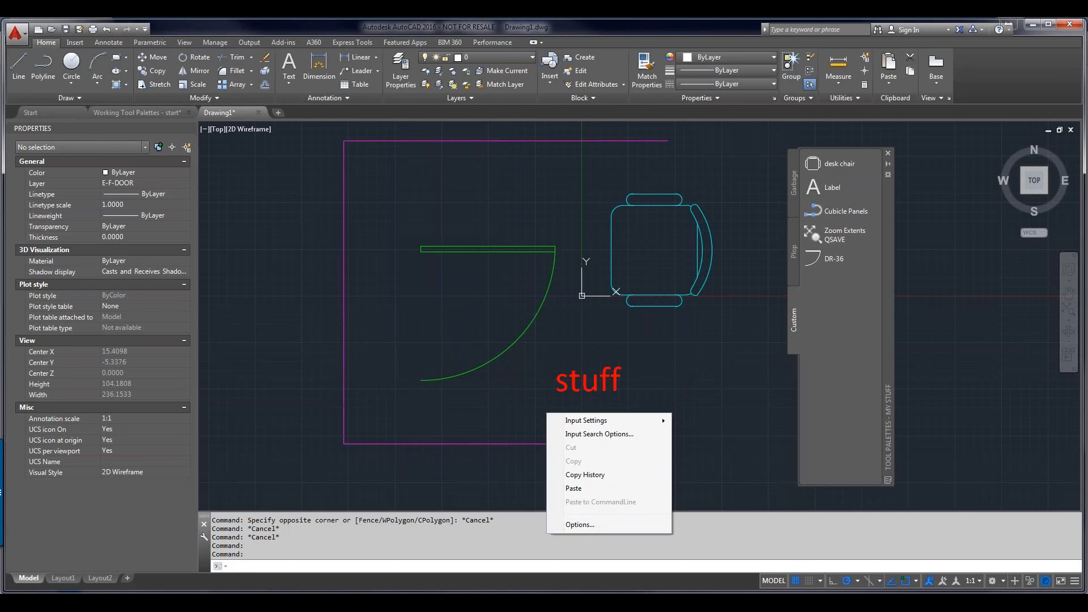
left_click(580, 525)
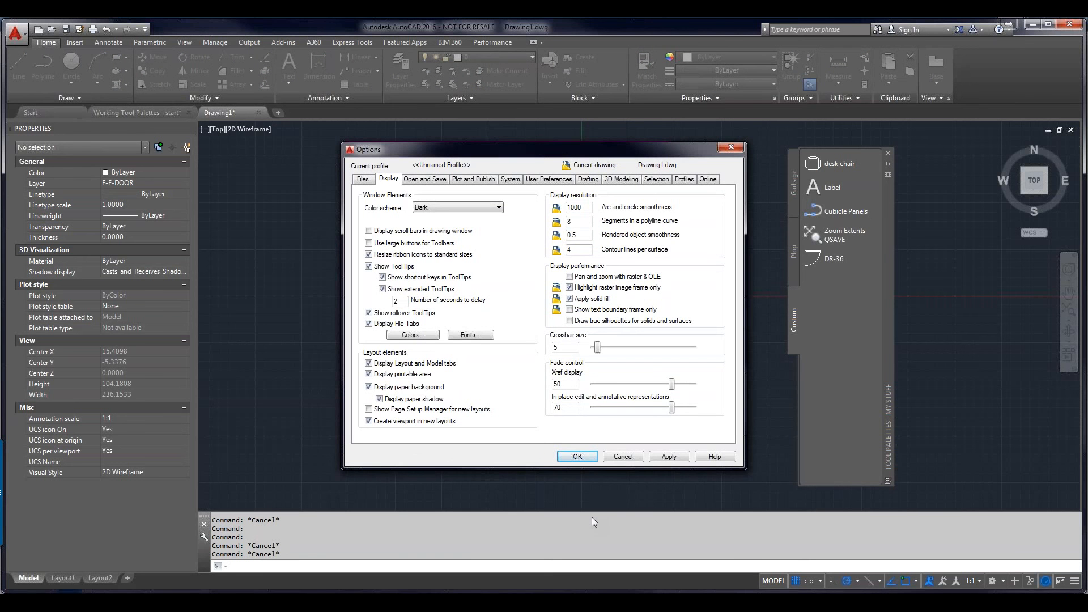
left_click(623, 457)
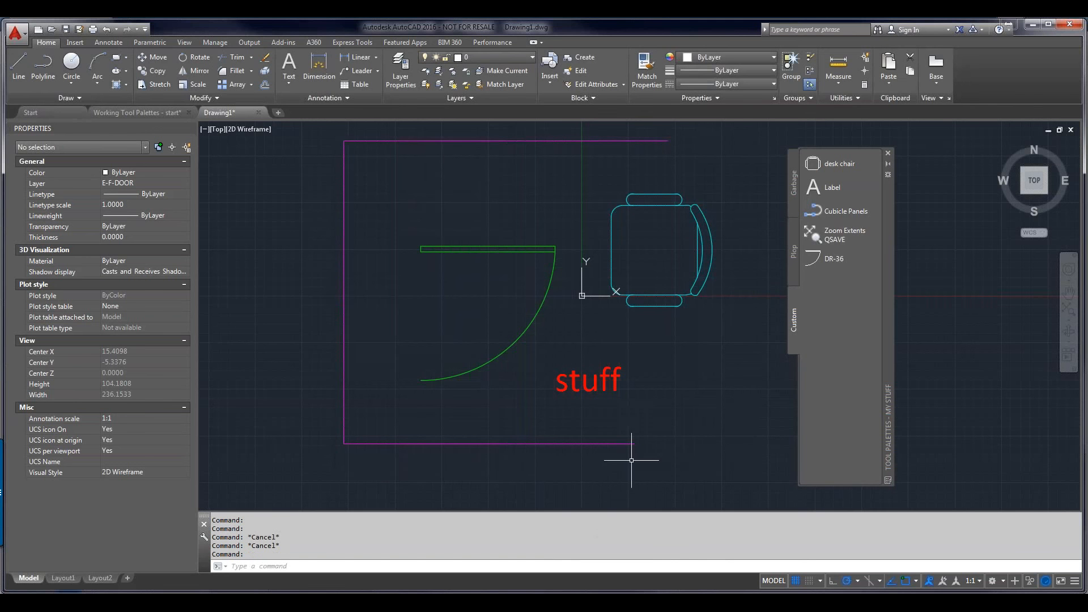
- Open the program options and inspect the path listed under Tool Palettes File Locations
left_click(23, 33)
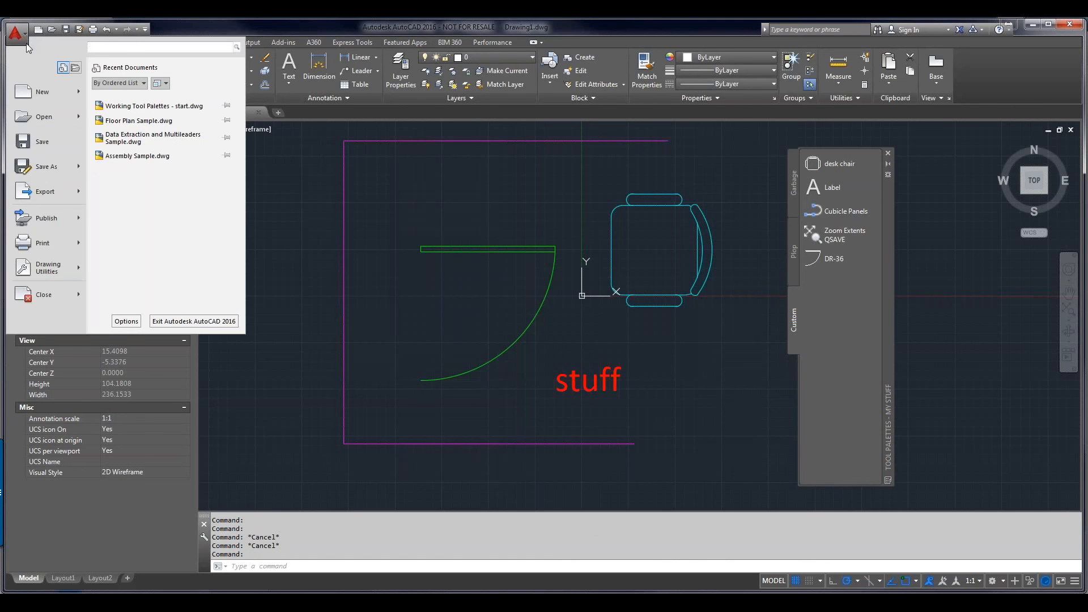
left_click(125, 321)
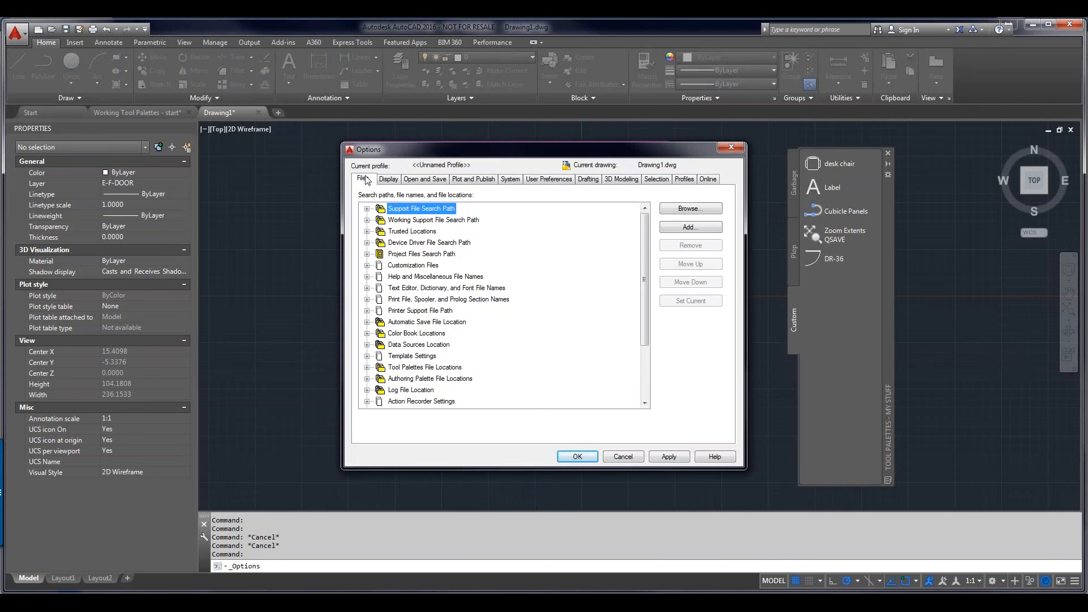
left_click(366, 178)
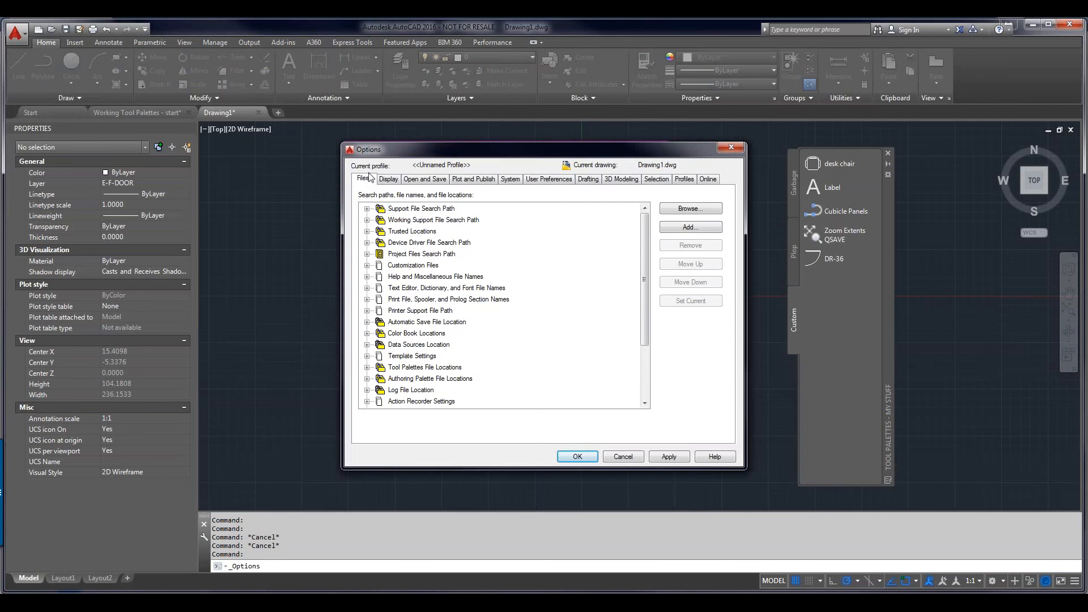
left_click(367, 368)
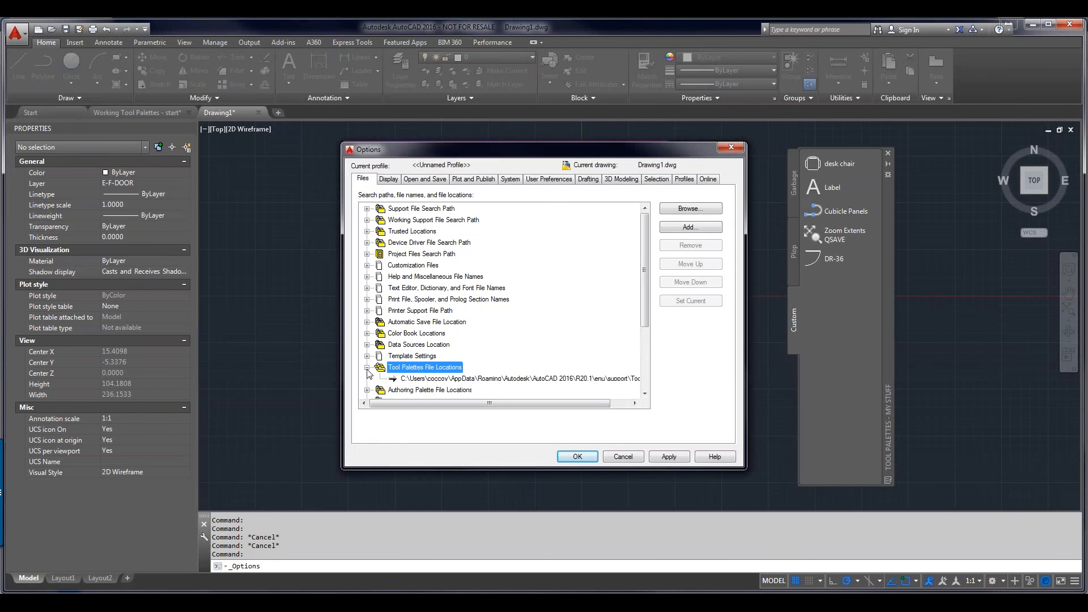
left_click(417, 368)
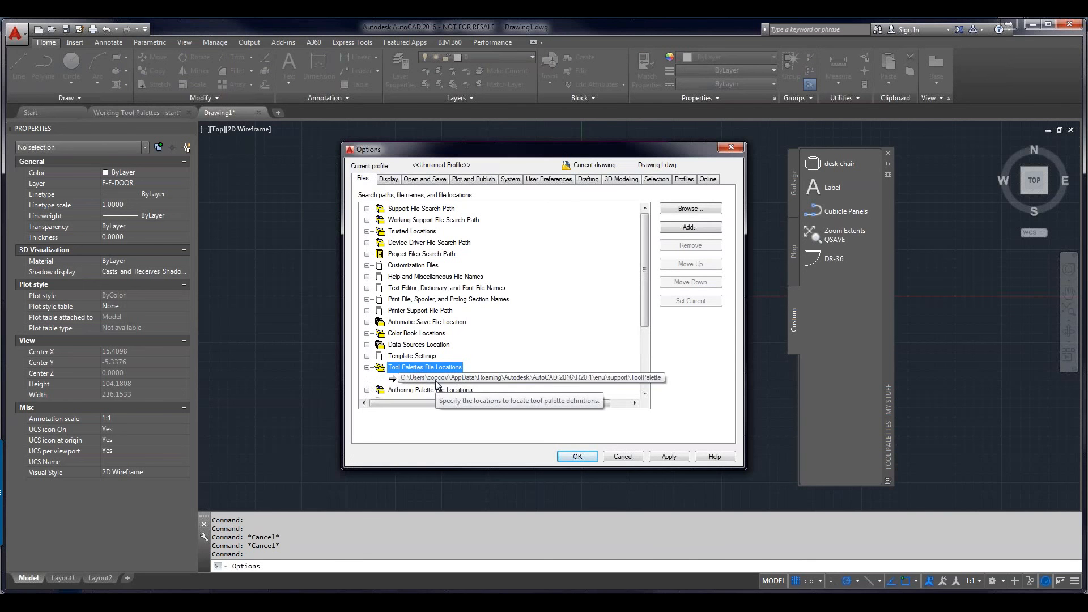
left_click(437, 383)
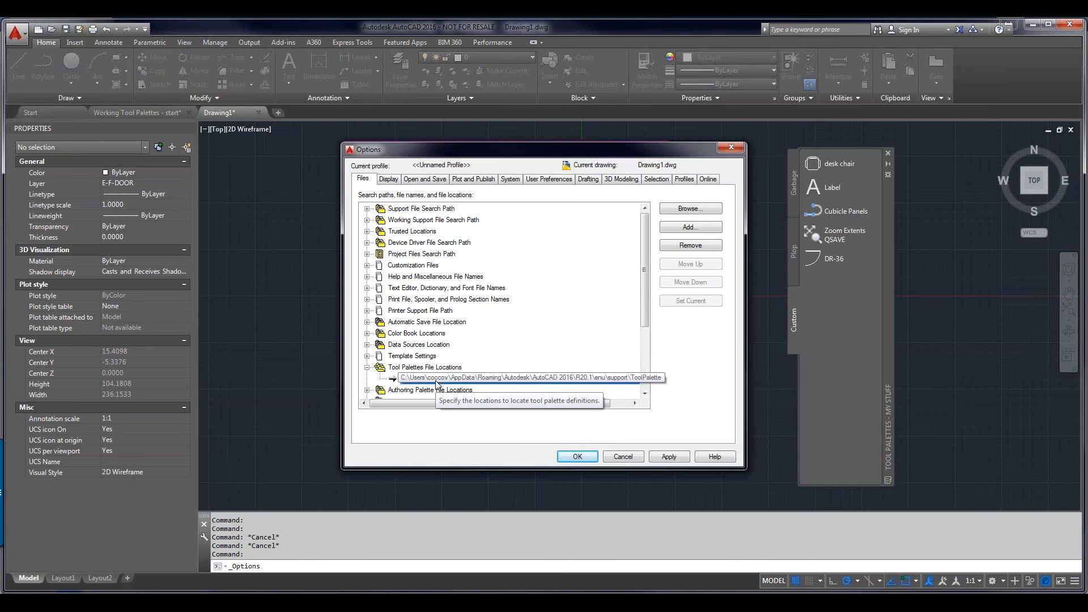
left_click(436, 384)
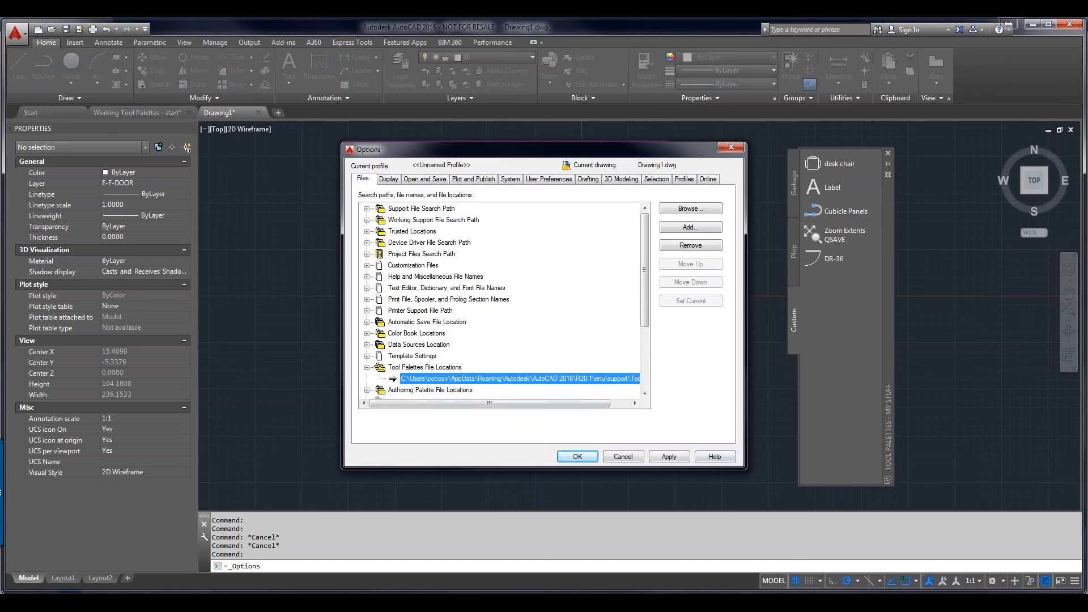
- Try to add another path to the Tool Palettes File Locations
left_click(698, 227)
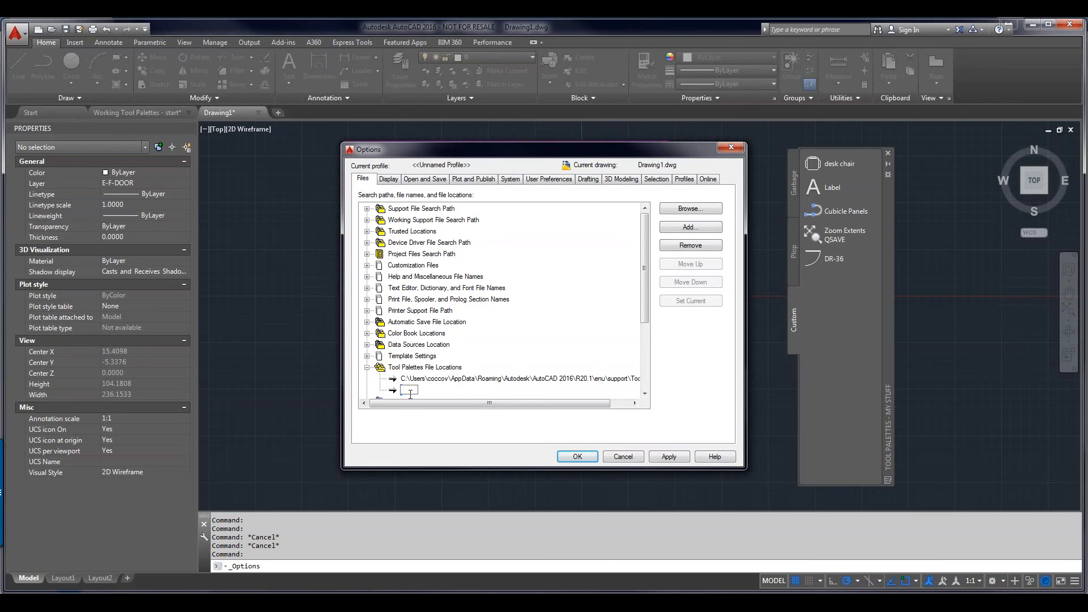
key("Escape")
key("Escape")
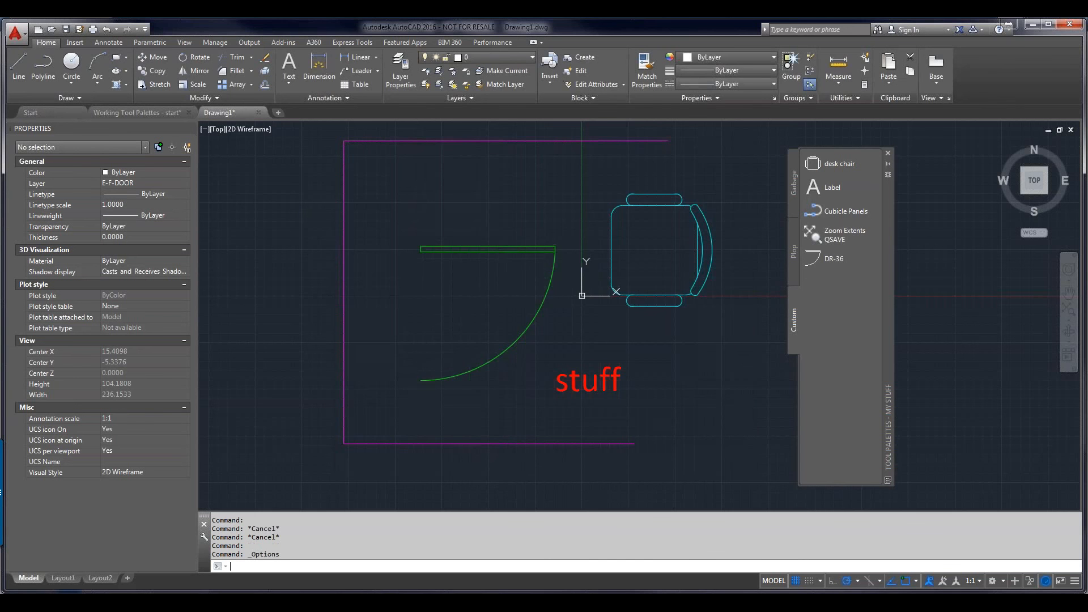
- Reopen the program options and add a blank path entry under Tool Palettes File Locations
key("Return")
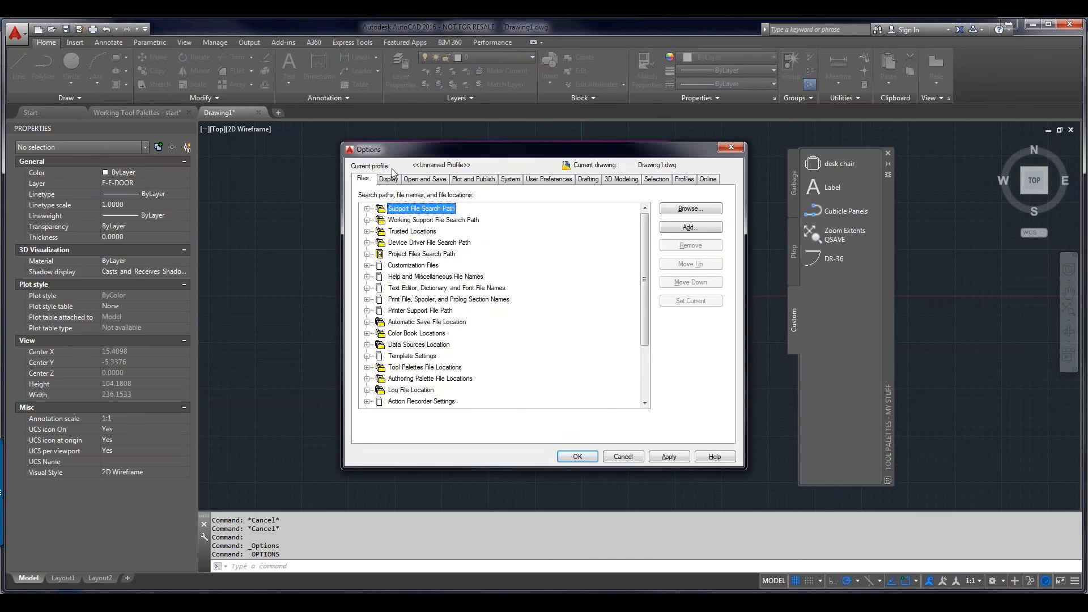
left_click(368, 368)
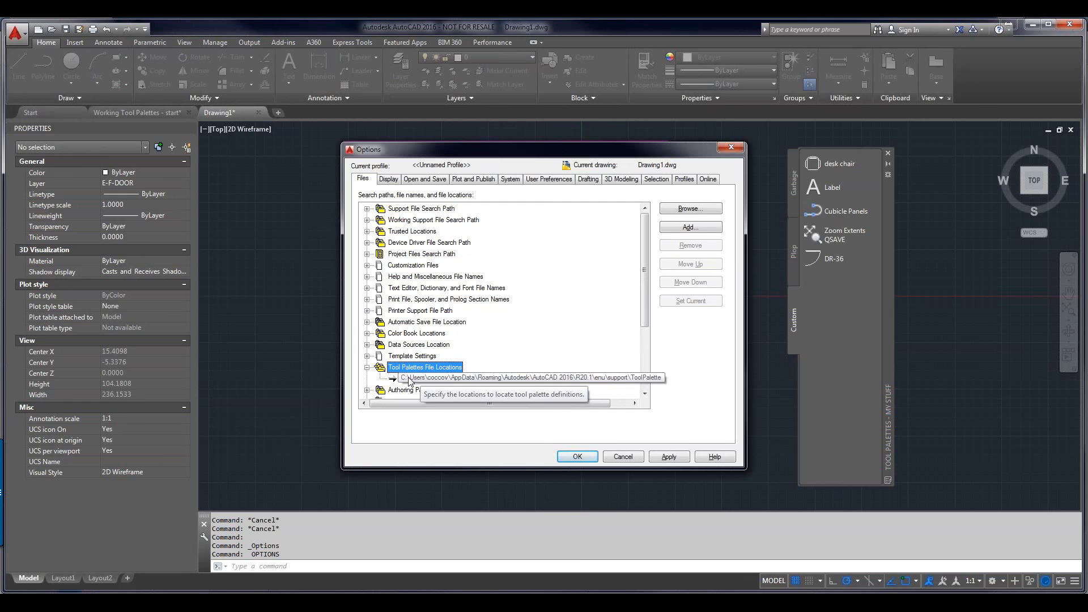
left_click(691, 227)
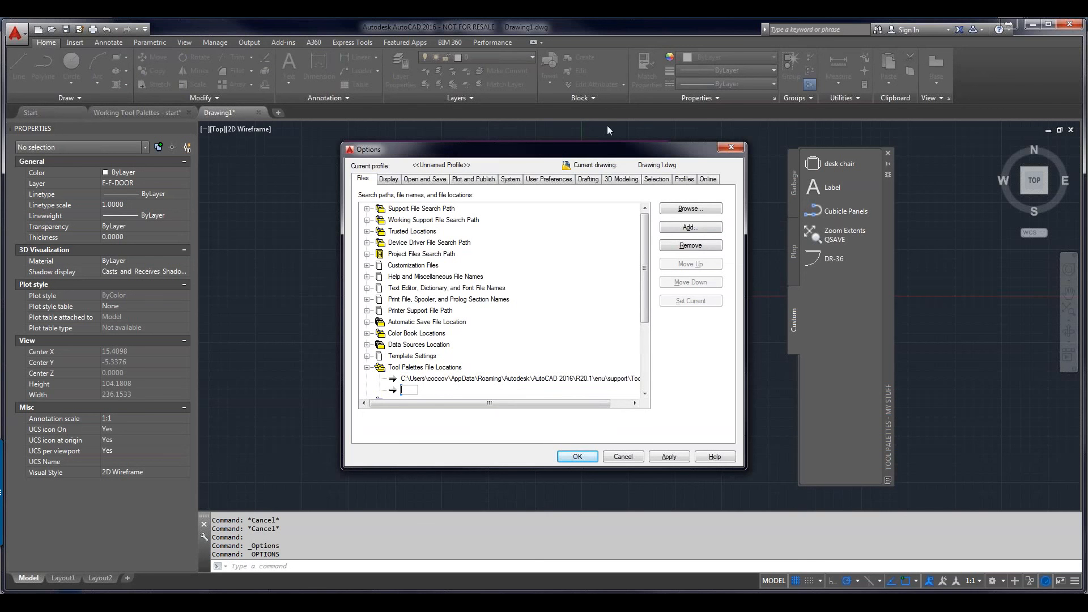
- Review the available profiles, apply the options and close the dialog
left_click(683, 180)
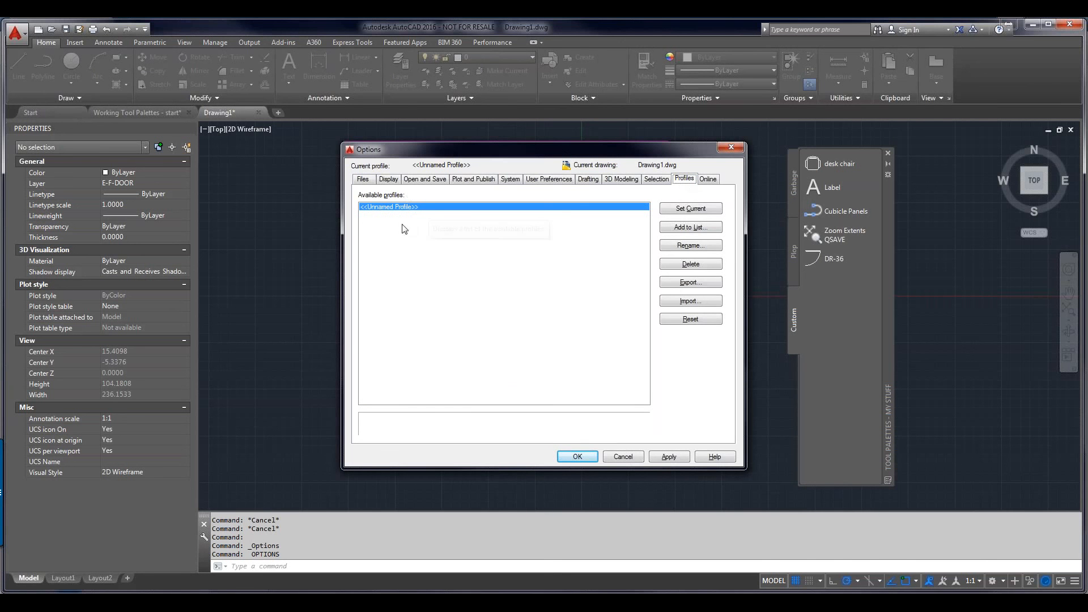
left_click(669, 458)
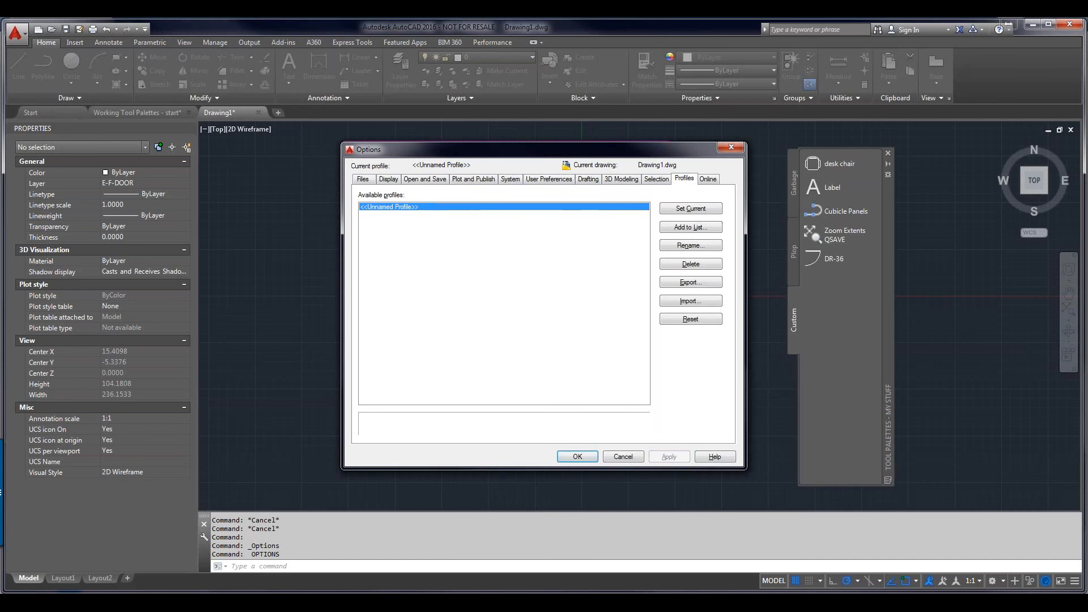
left_click(624, 457)
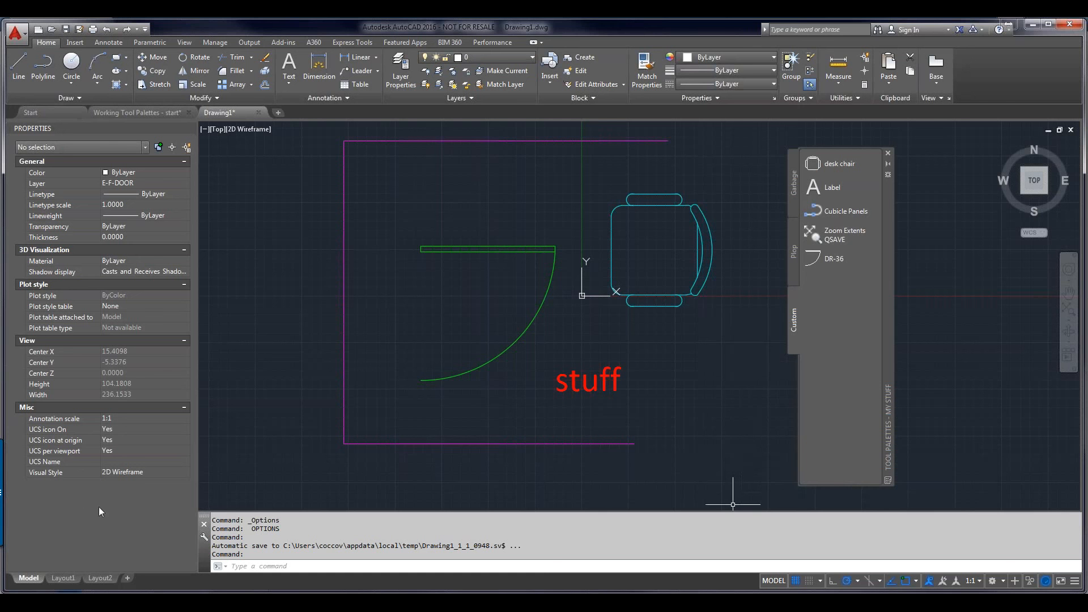
- Switch to the file manager and look through the ToolPalette folder's Palettes subfolder and its Images folder
left_click(125, 602)
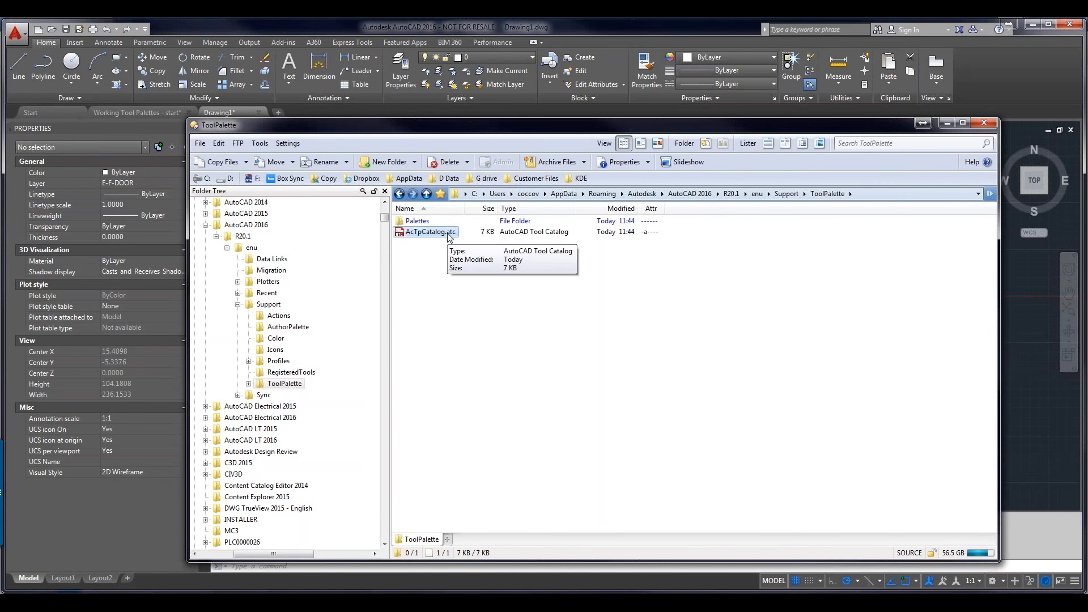
left_click(422, 222)
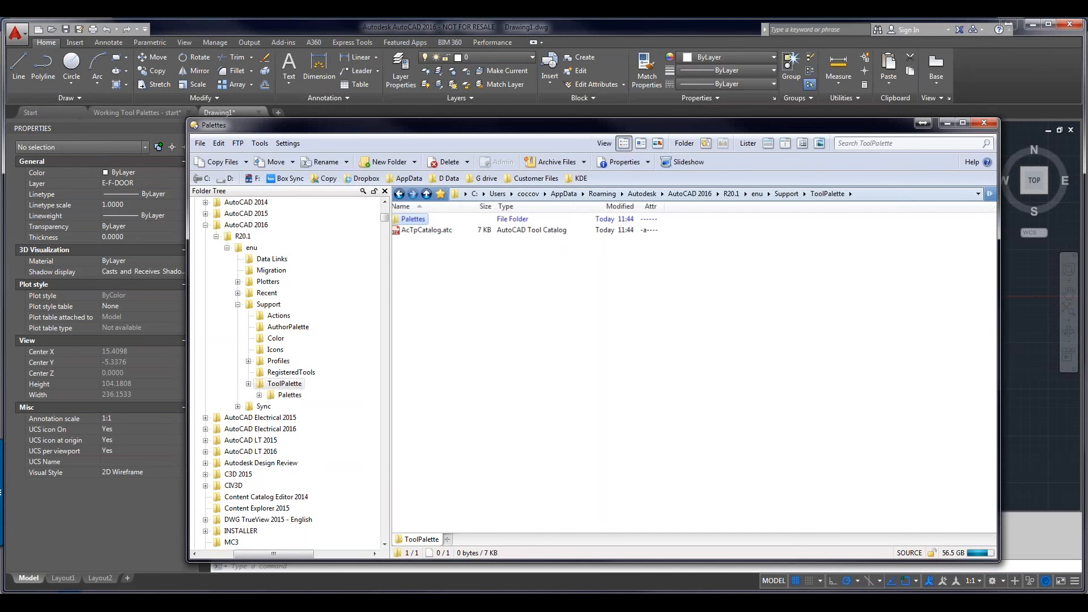
double_click(414, 220)
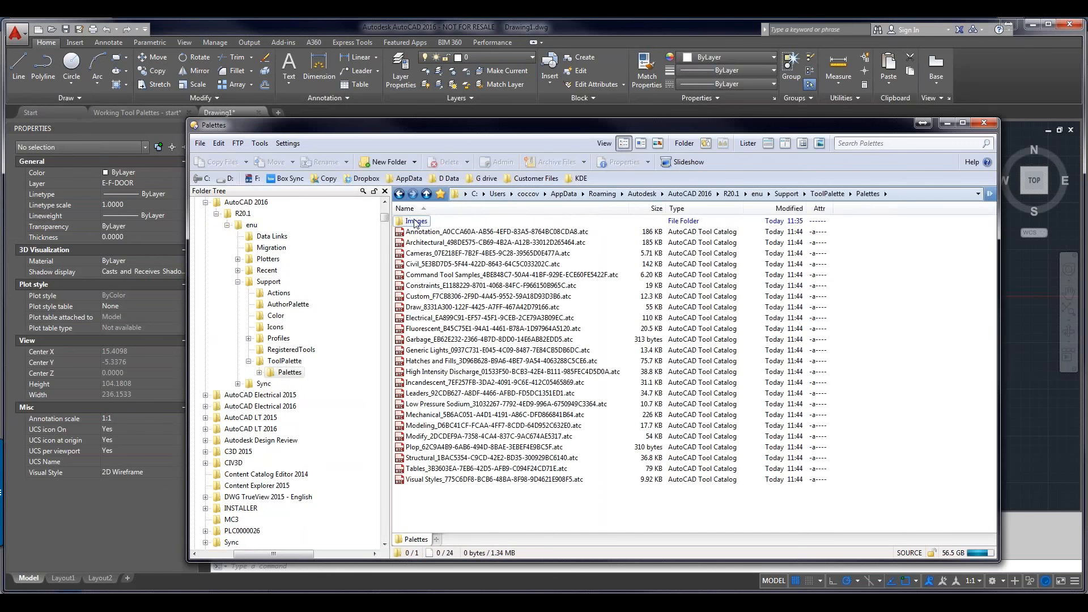
left_click(417, 222)
left_click(409, 221)
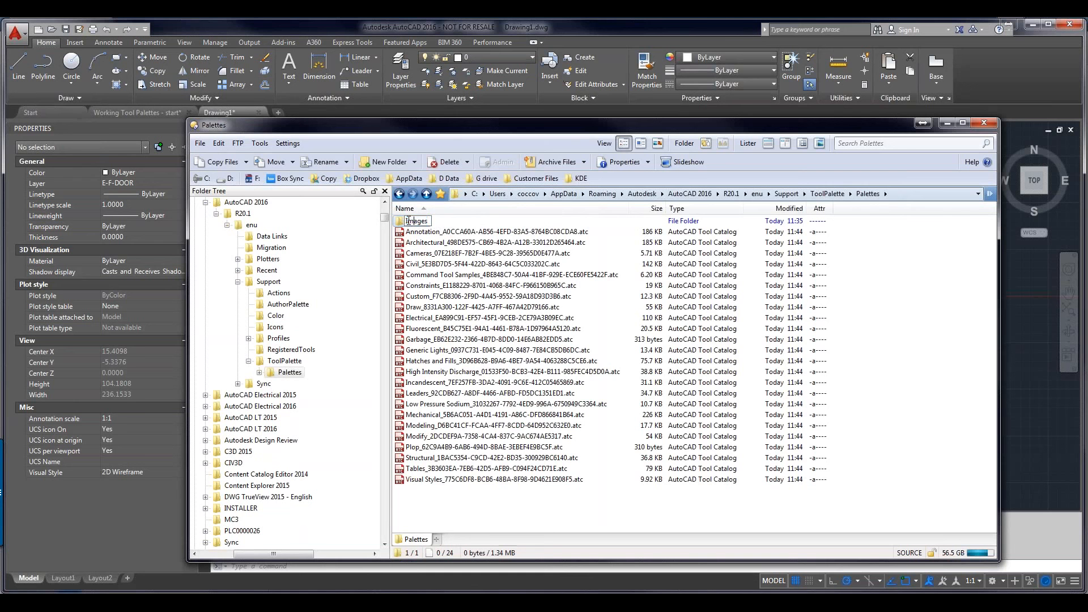
key("Escape")
double_click(417, 221)
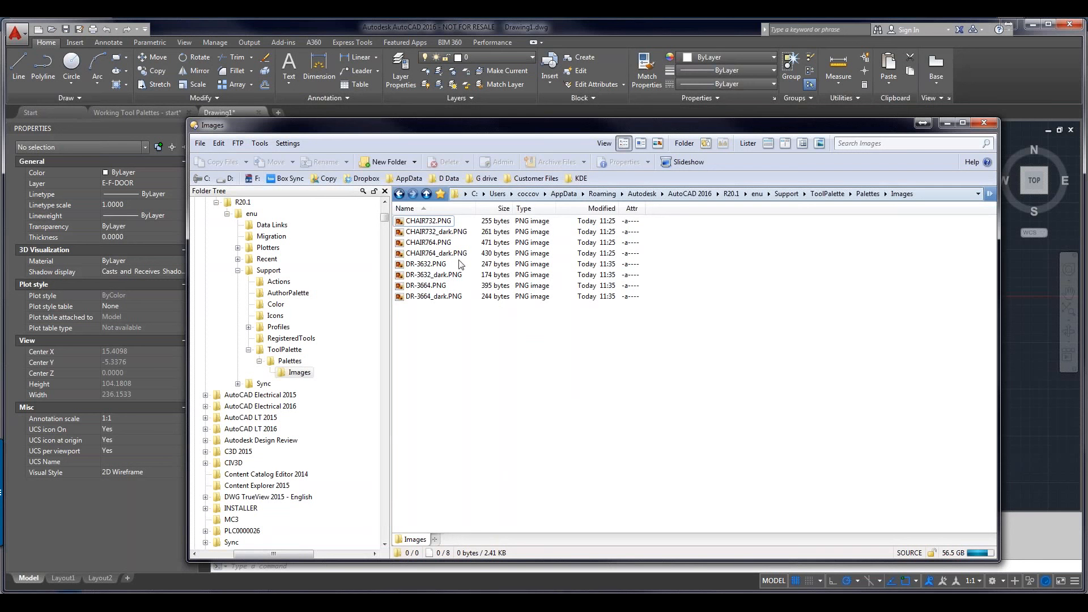
- Browse the Support folder to Profiles\Unnamed Profile and select Profile.aws
left_click(238, 271)
left_click(269, 272)
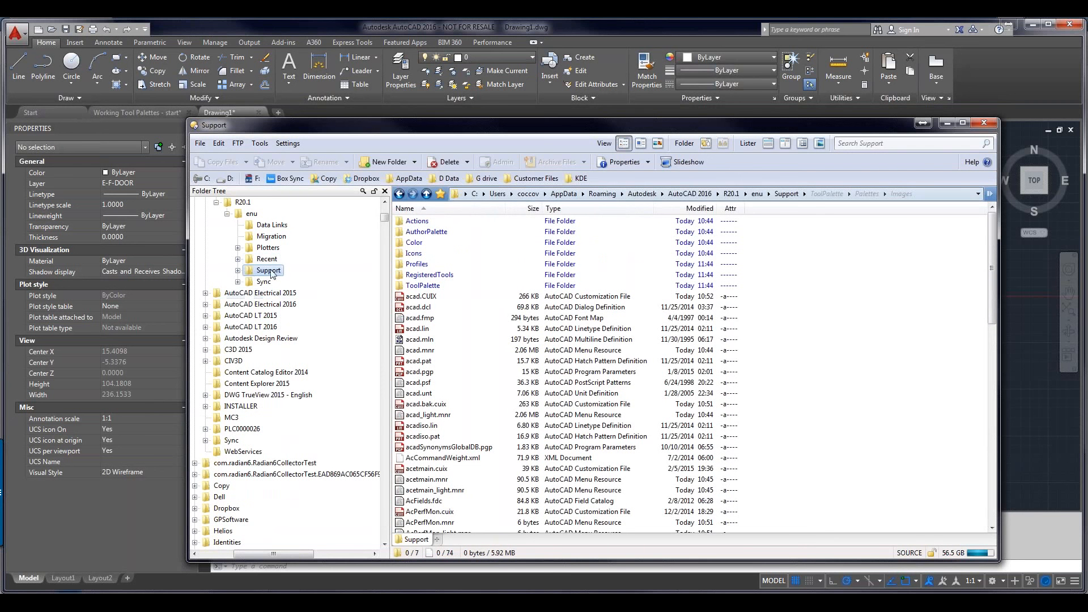
left_click(417, 265)
double_click(416, 265)
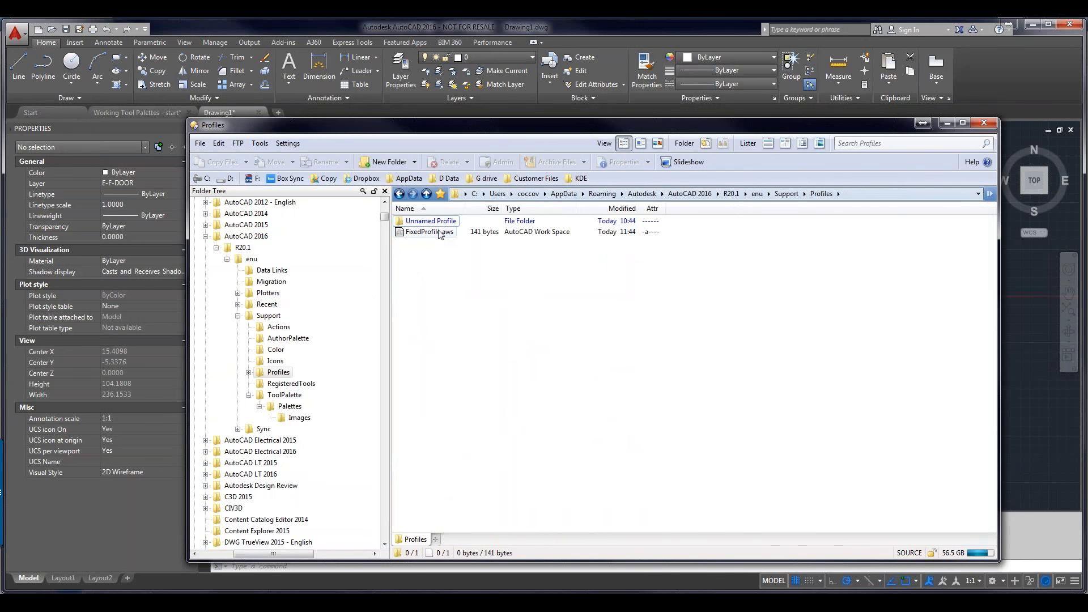
double_click(445, 222)
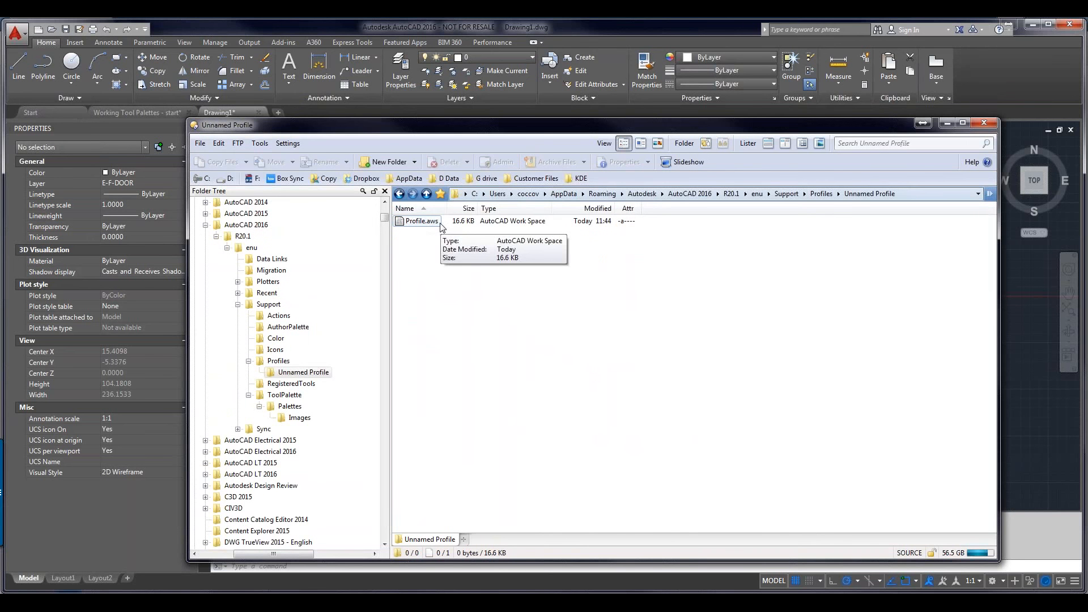
left_click(435, 223)
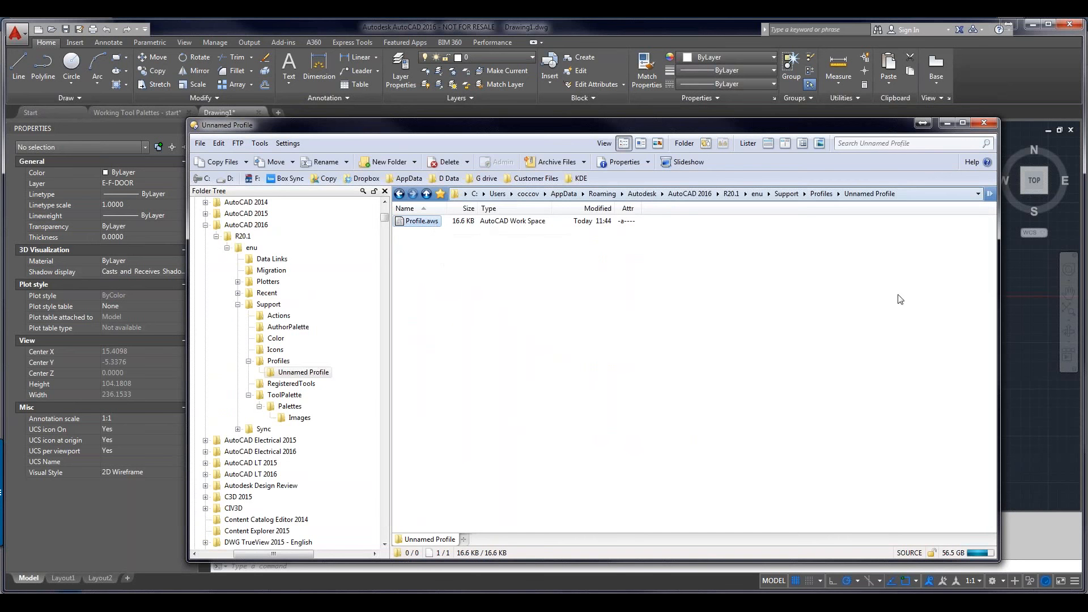
- Preview the contents of Profile.aws in a widened viewer, read through its palette definitions, and minimize the file manager
left_click(822, 144)
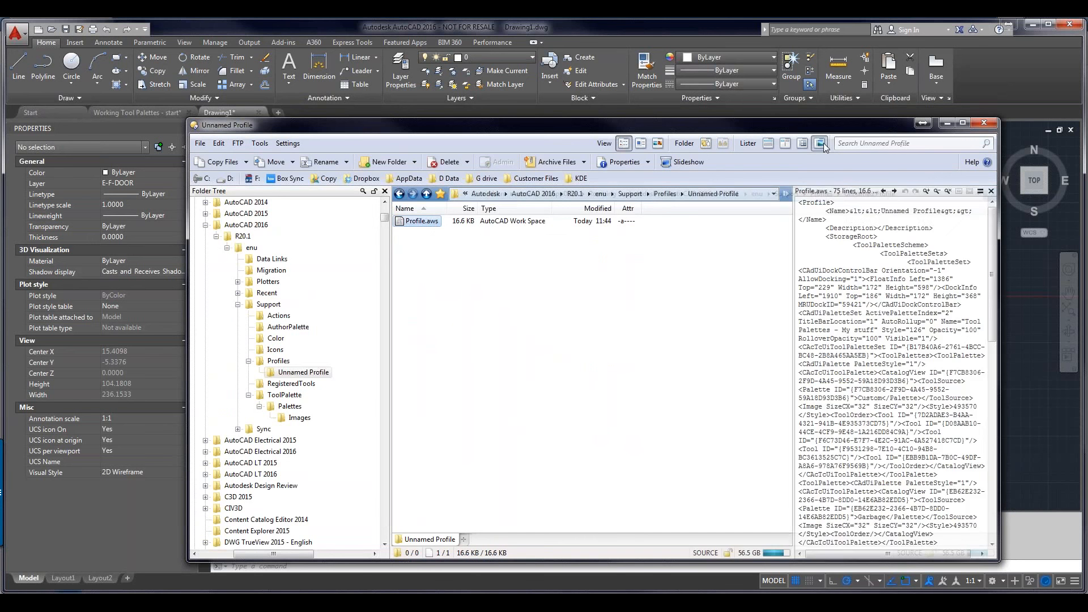
left_click_drag(777, 257, 563, 273)
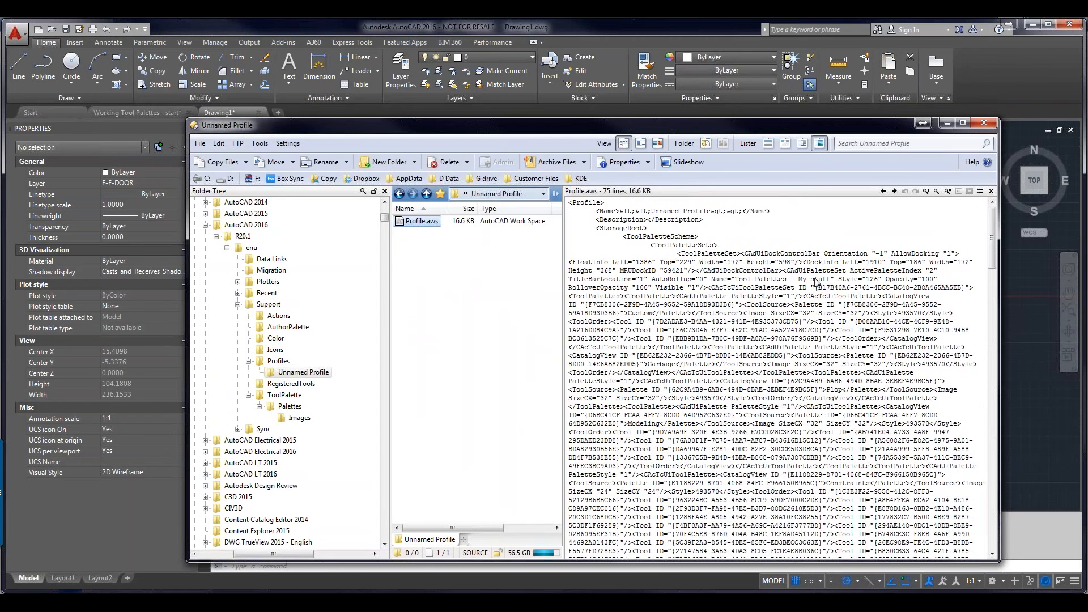
scroll(817, 283, "down", 2)
scroll(804, 345, "down", 2)
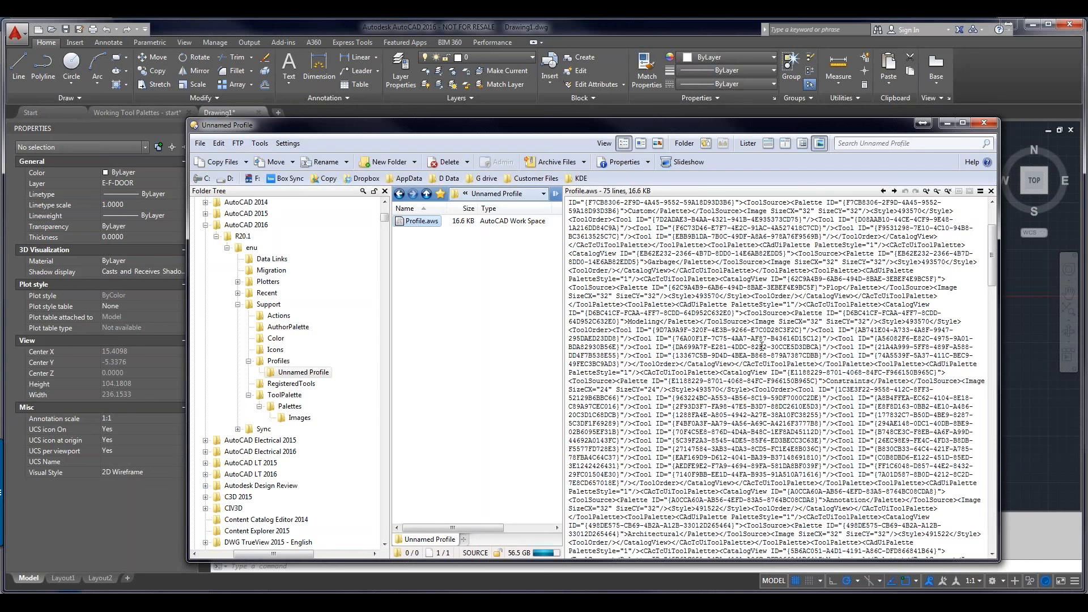
left_click(951, 126)
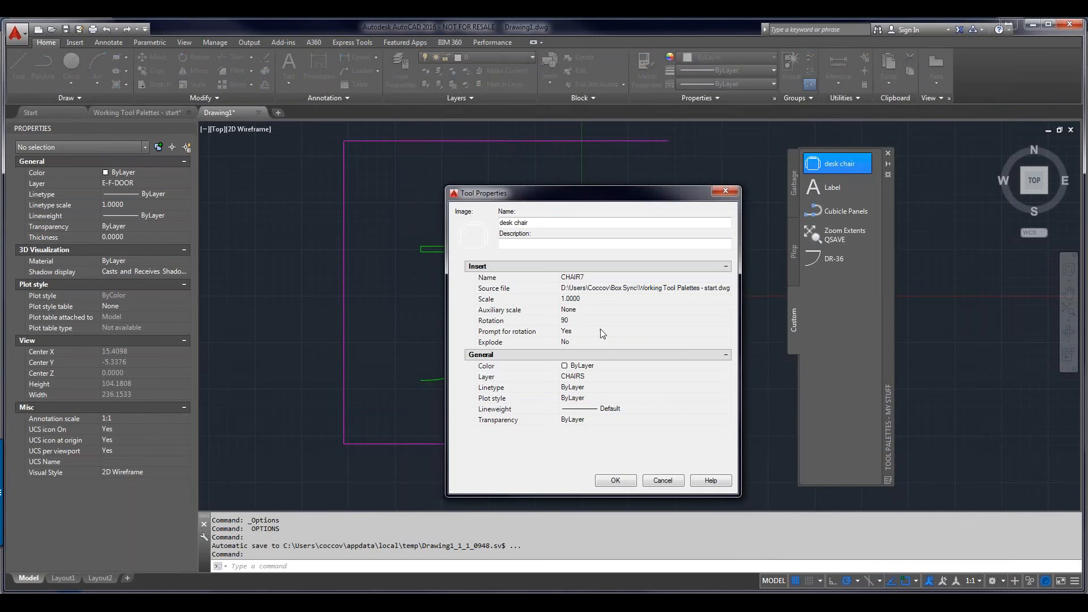
- Inspect the source file path in the desk chair tool's properties
left_click(609, 289)
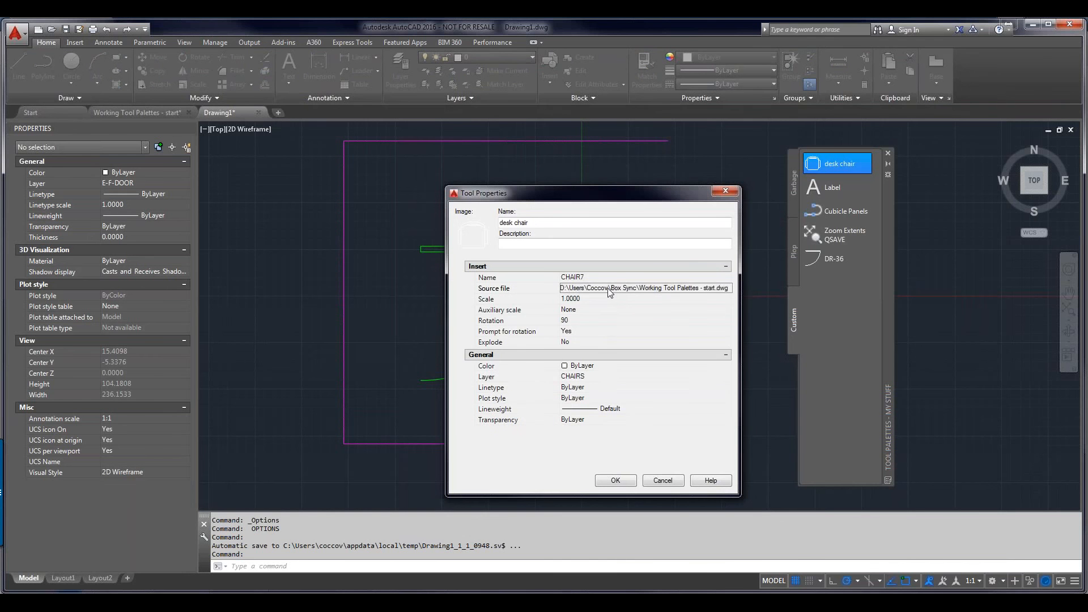
left_click(612, 293)
left_click(624, 288)
left_click(726, 288)
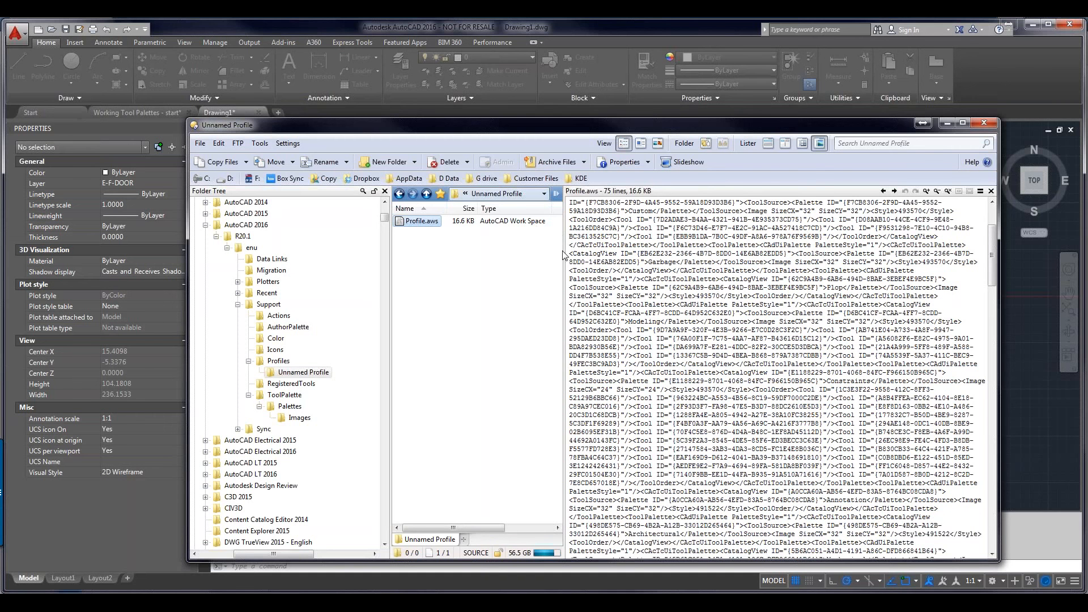
- Narrow and close the Profile.aws preview, and leave the file manager
left_click_drag(589, 266, 698, 268)
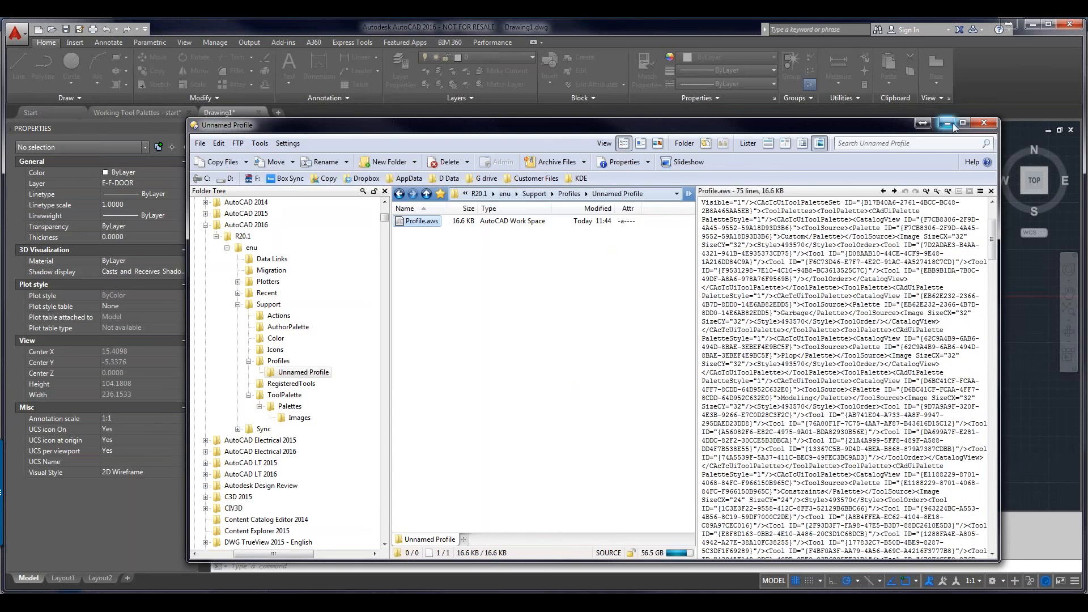
left_click(991, 193)
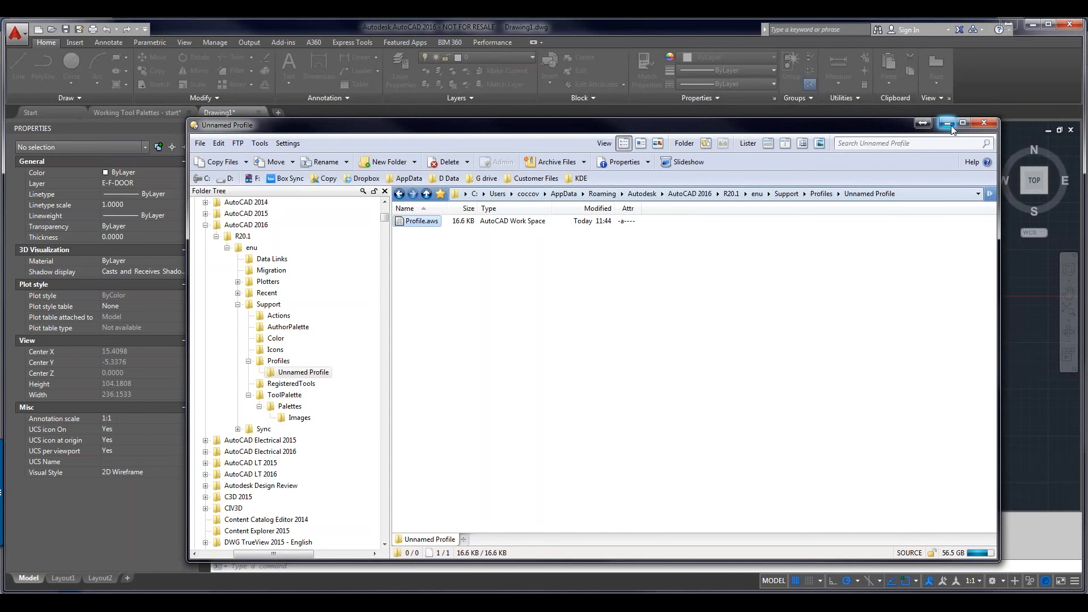
left_click(984, 123)
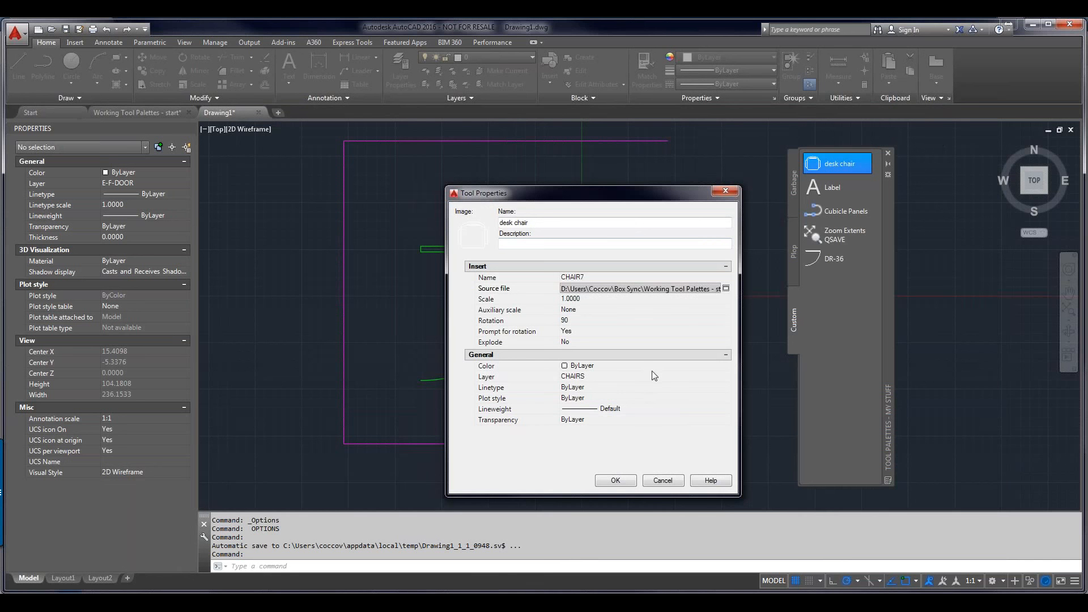
- Cancel the desk chair tool properties and switch to the presentation's agenda slide
left_click(662, 481)
right_click(849, 429)
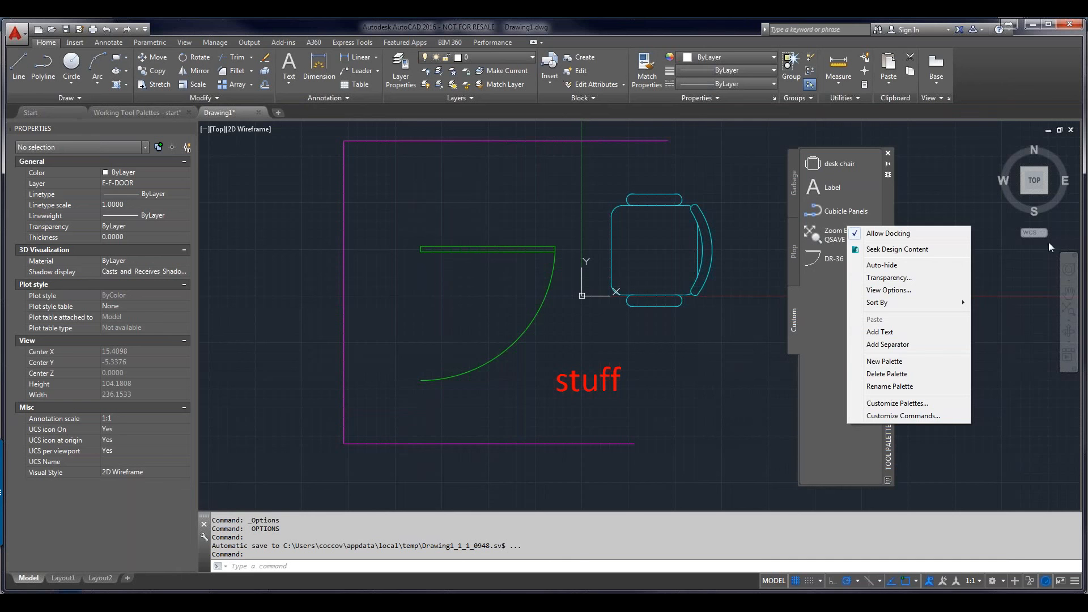
left_click(1078, 49)
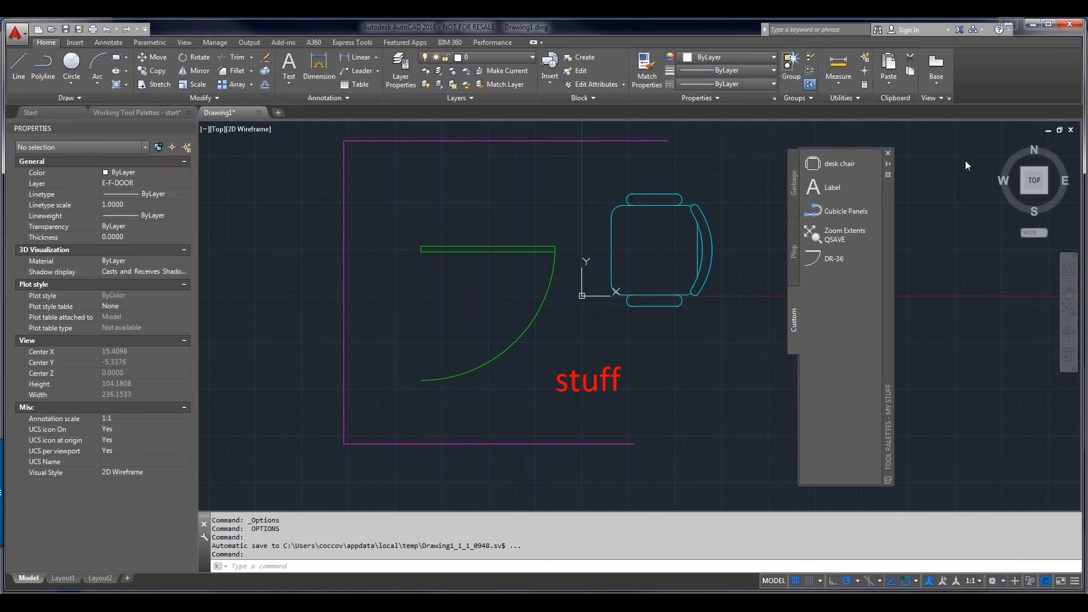
key("alt+Tab")
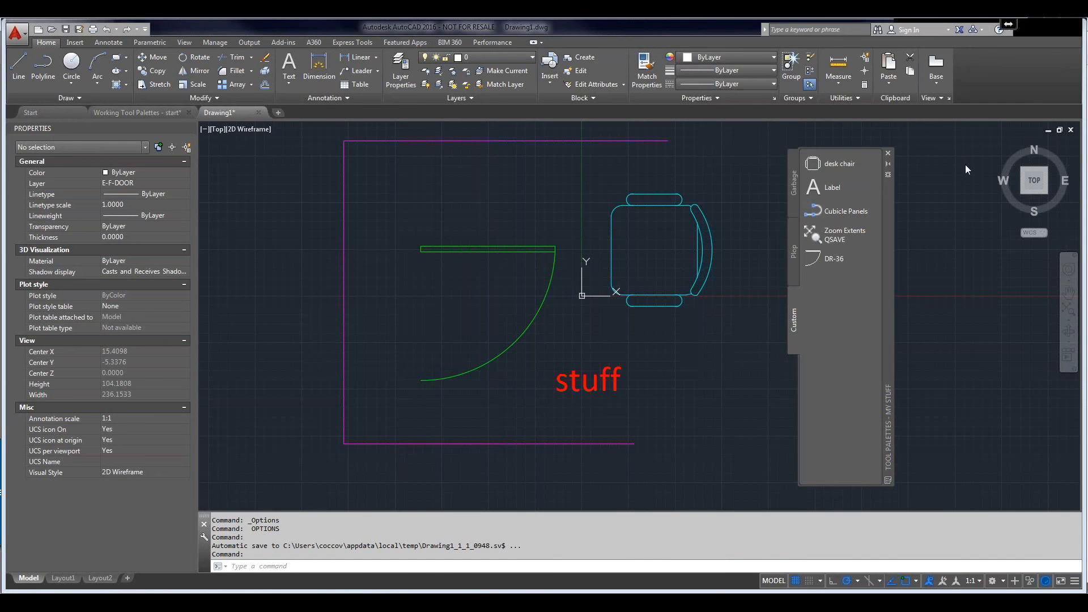
key("alt+Tab")
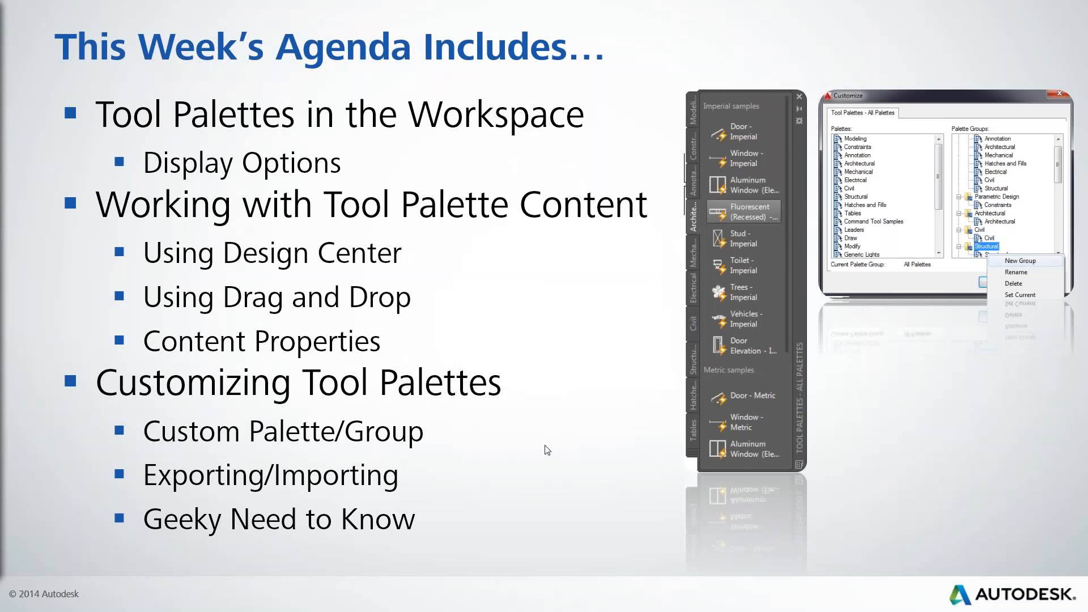
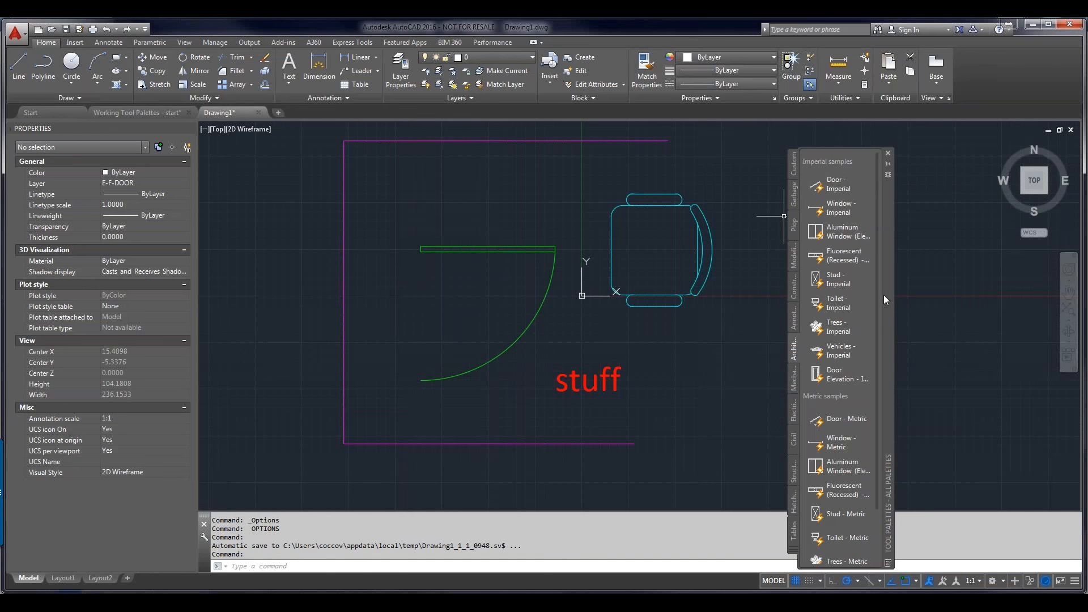
- Look through the sample tools on the Architectural, Annotation, Electrical, Civil and Tables palettes
scroll(879, 327, "down", 3)
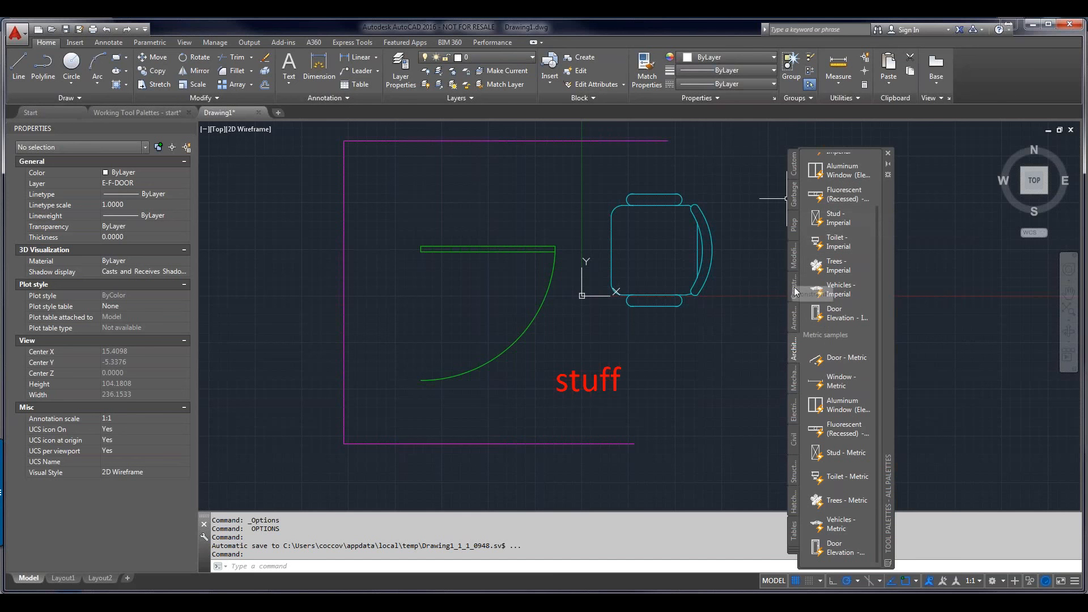
left_click(791, 327)
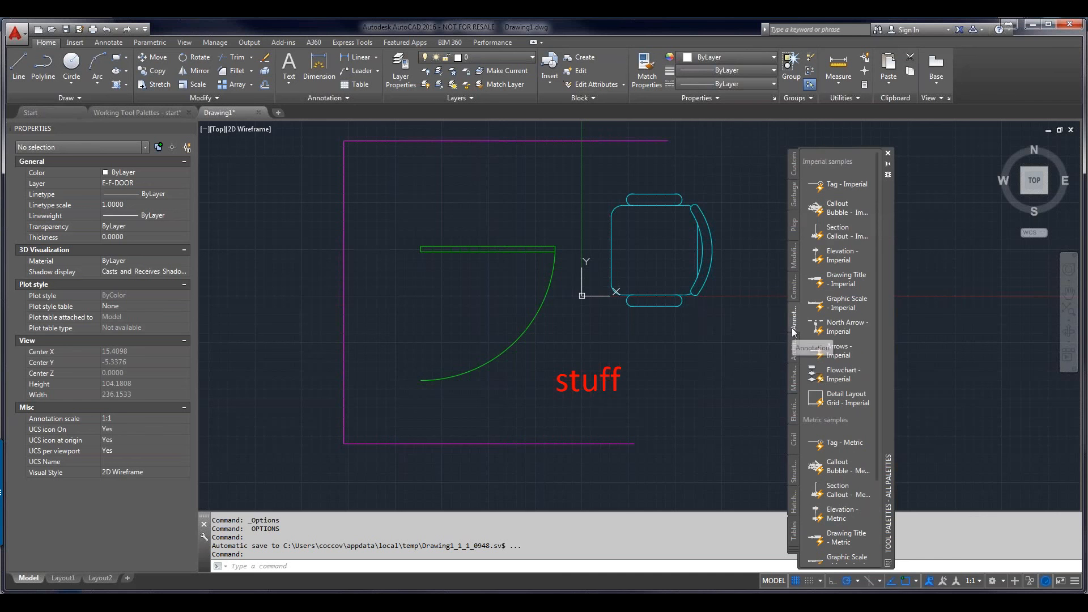
left_click(793, 404)
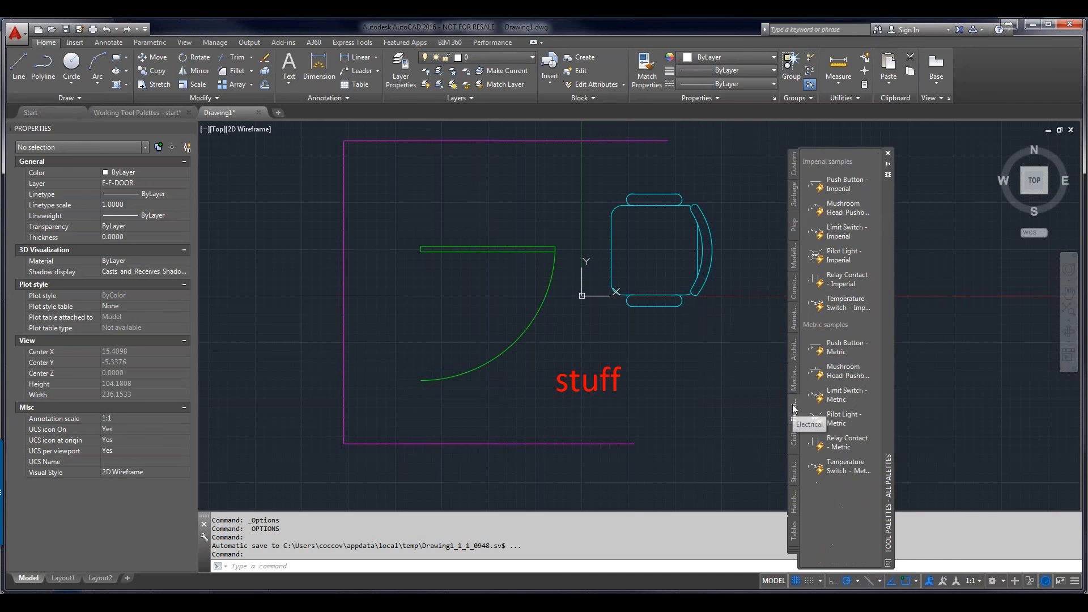
left_click(792, 439)
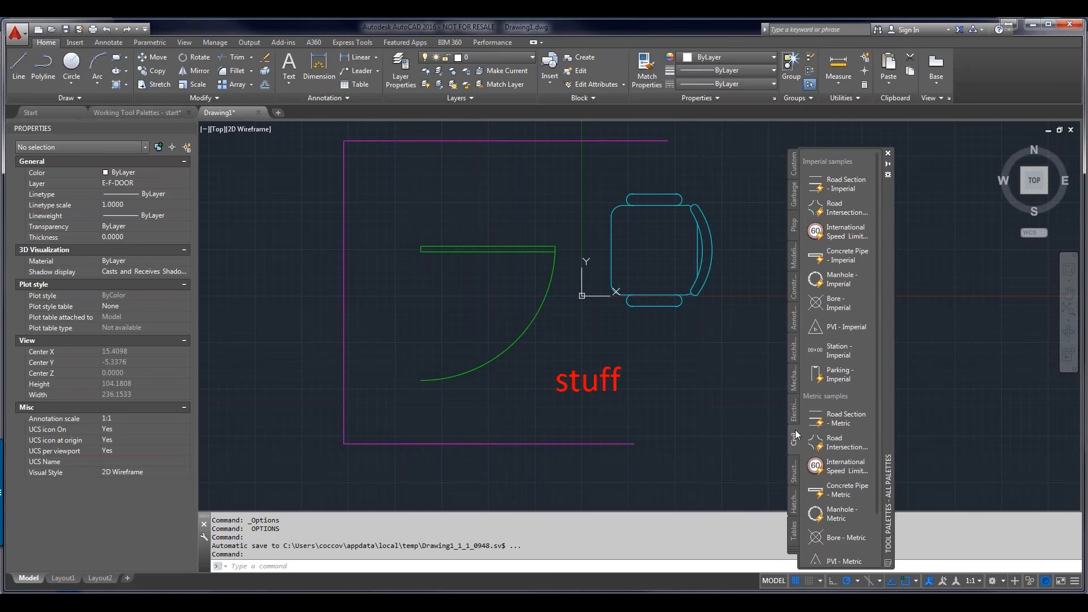
left_click(794, 530)
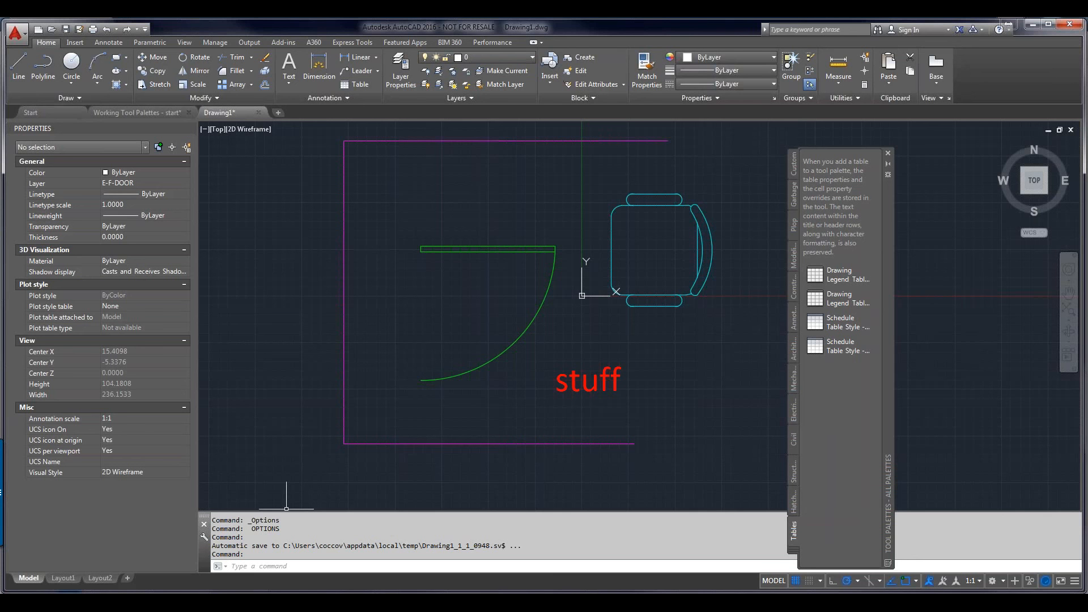
- Switch to the file manager, show the AppData folder, and close the Desktop pane to leave a single file list
mouse_move(150, 602)
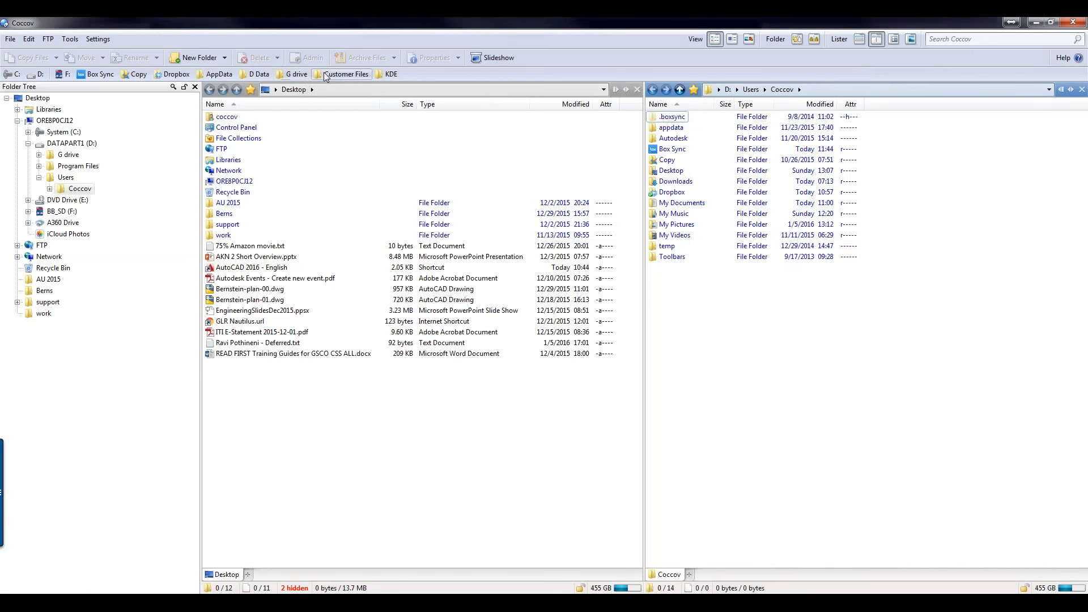
left_click(217, 73)
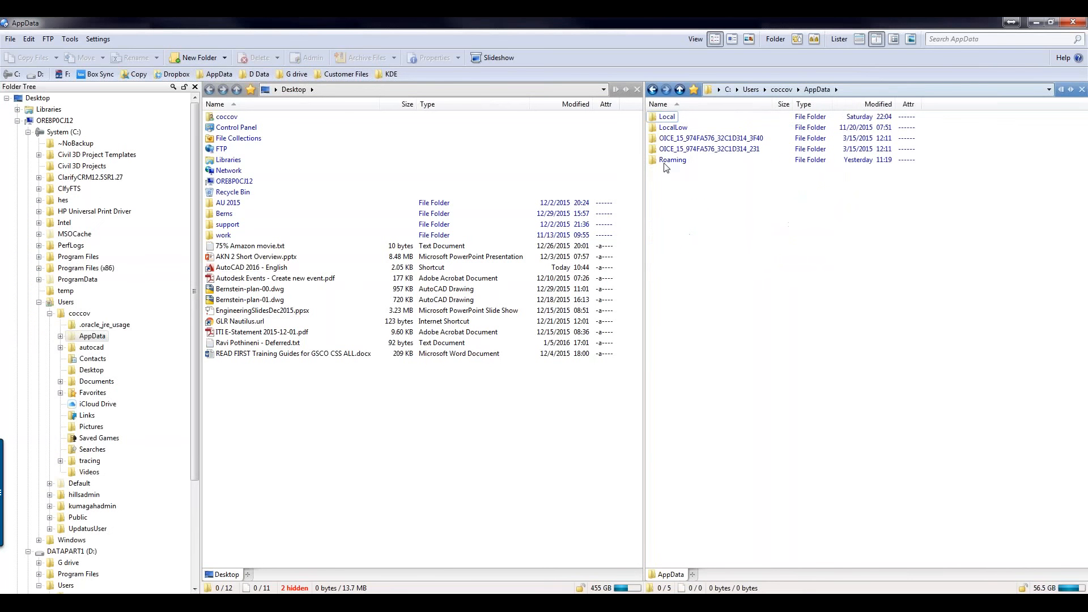
left_click(637, 89)
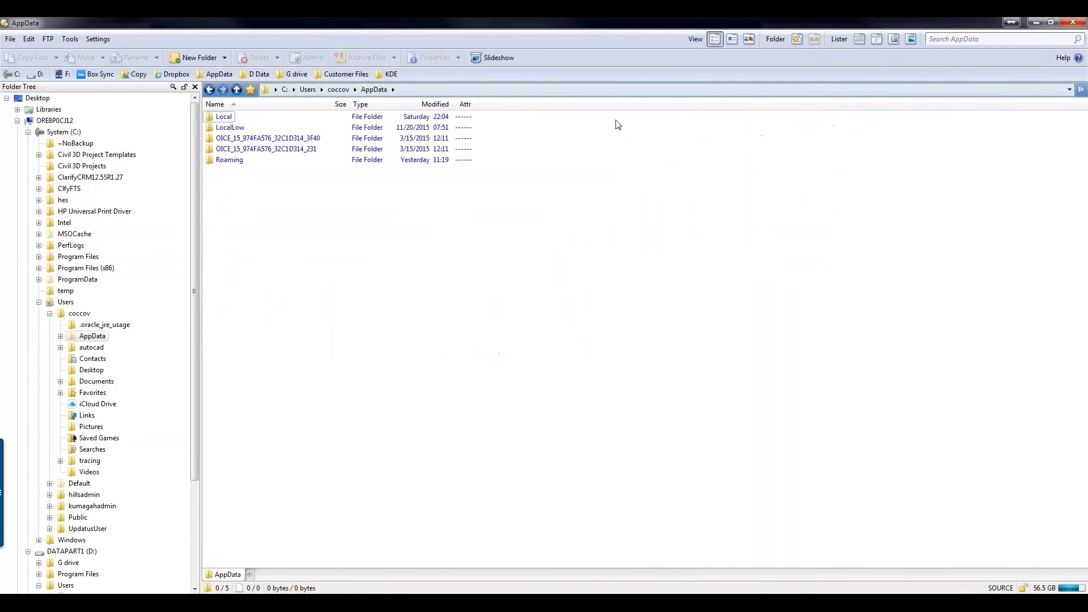
- Open the Autodesk folder inside AppData's Roaming folder
left_click(230, 161)
left_click(230, 161)
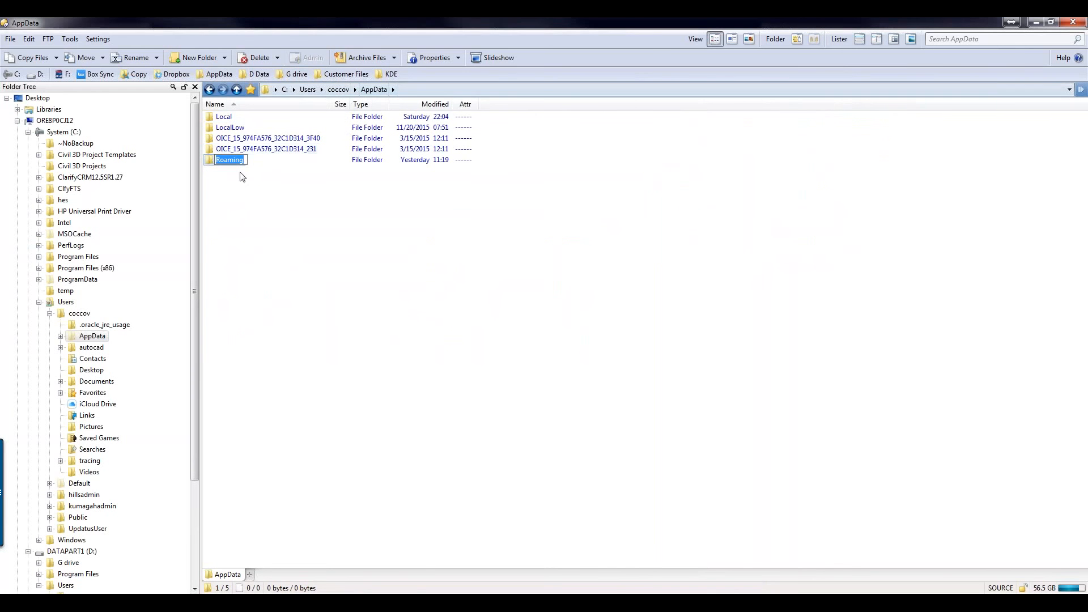
left_click(209, 163)
double_click(210, 162)
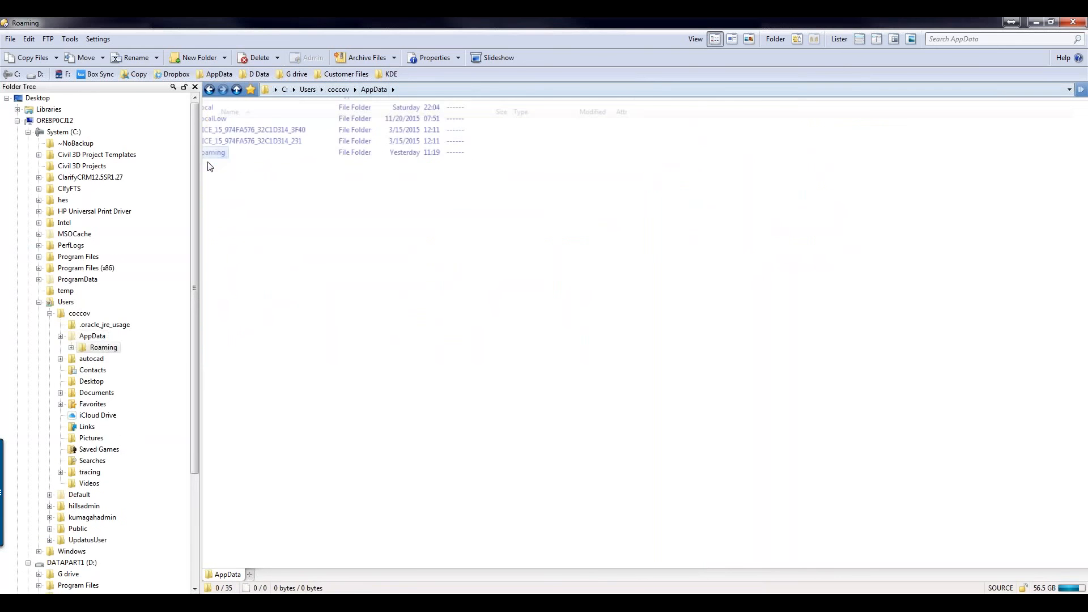
left_click(229, 150)
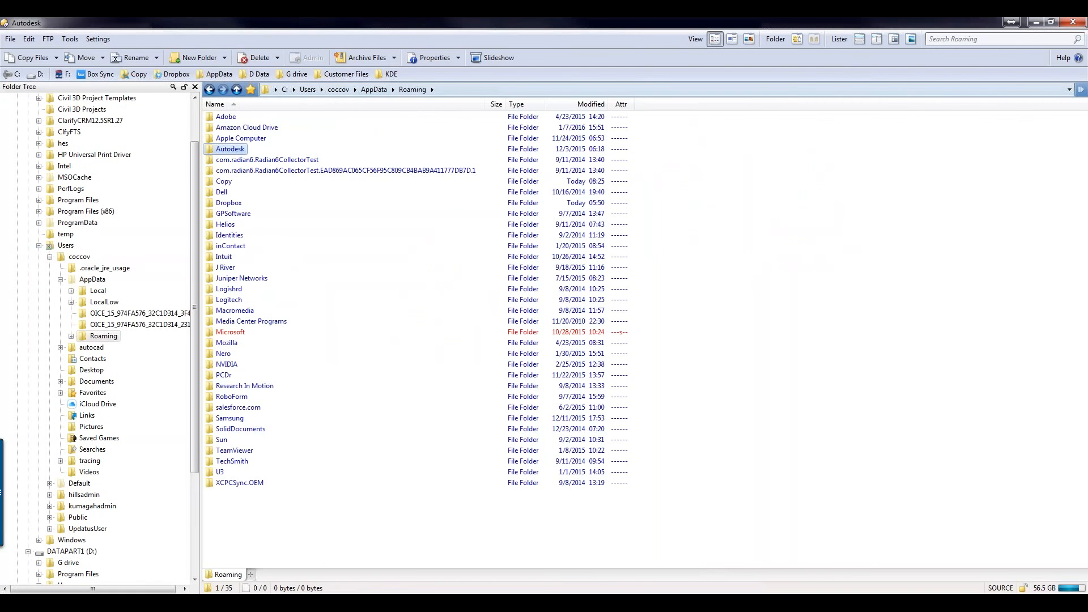
double_click(229, 149)
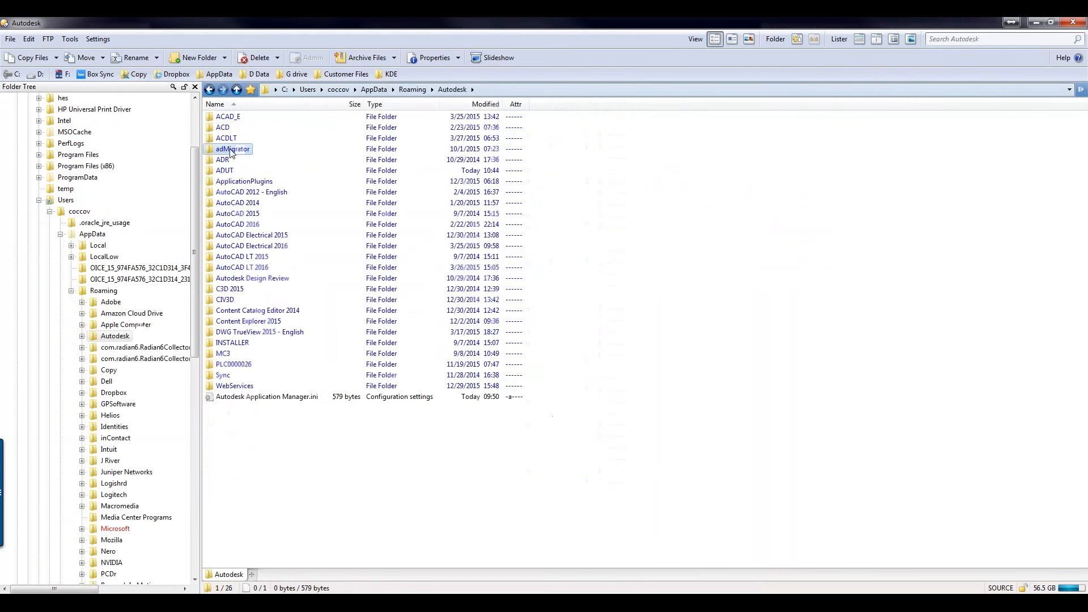
- Browse from AutoCAD 2016 through R20.1 and enu into the Support folder
double_click(238, 225)
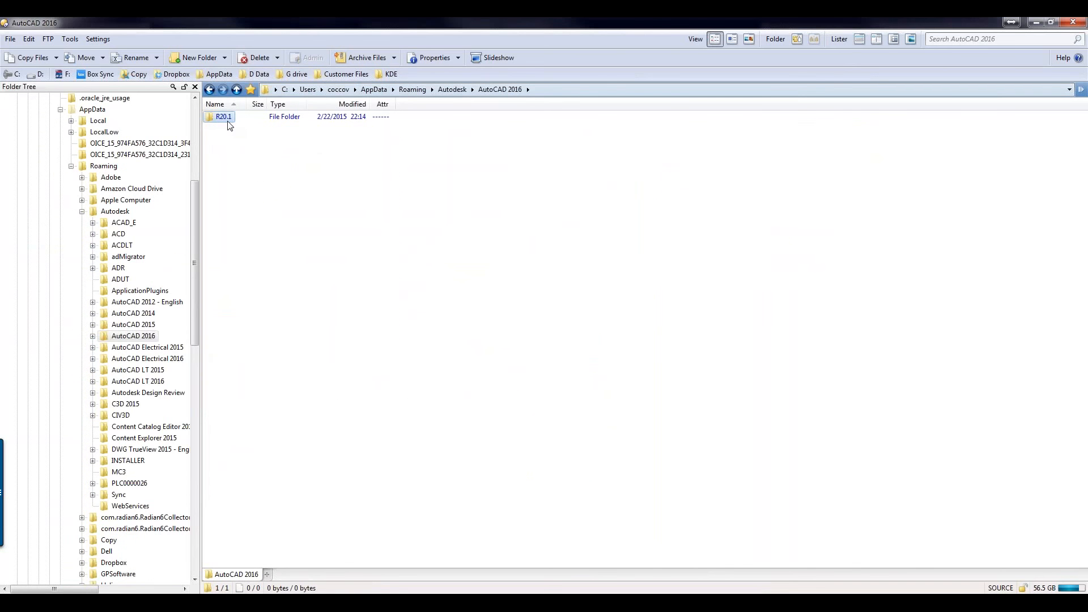
double_click(229, 122)
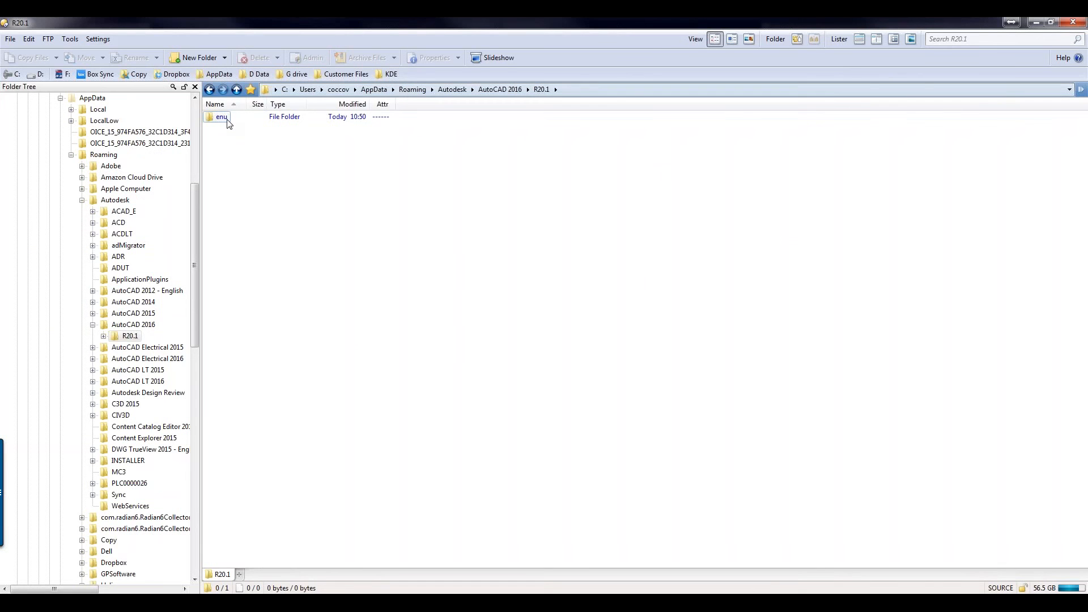
mouse_move(229, 122)
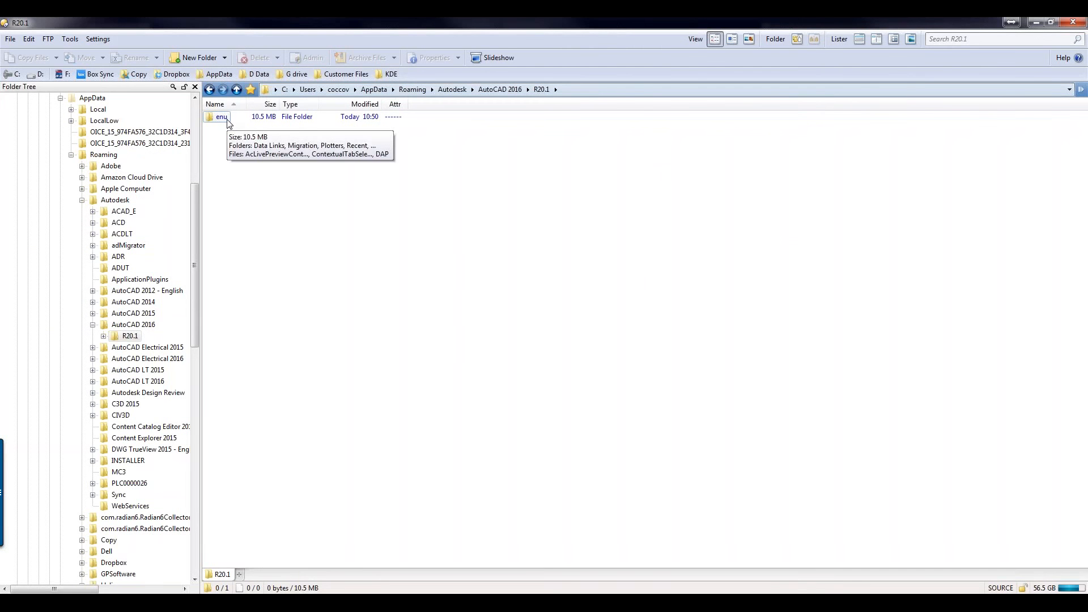
left_click(228, 122)
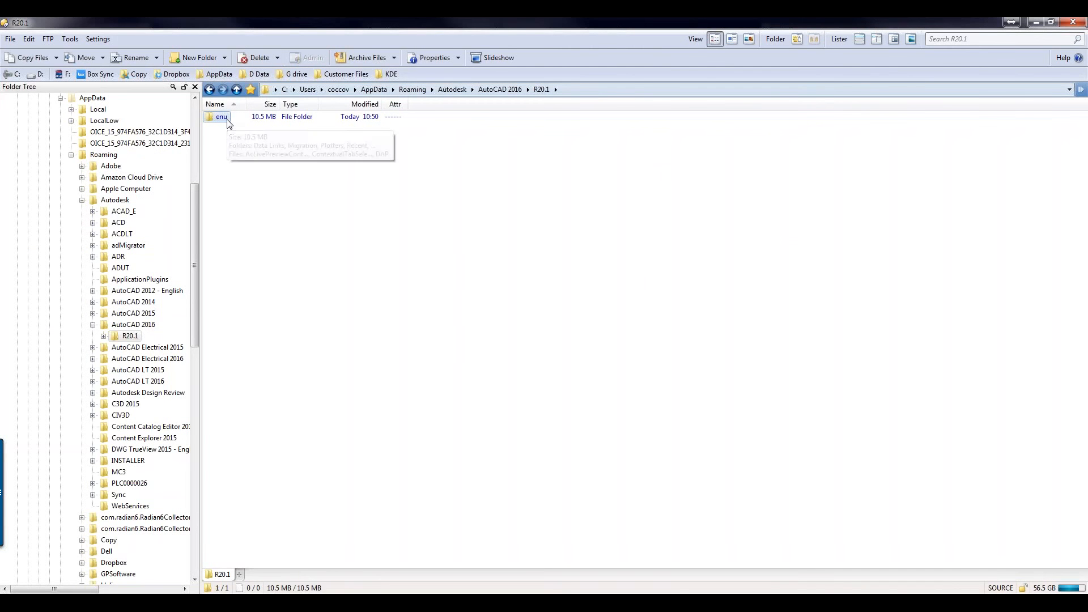
double_click(228, 122)
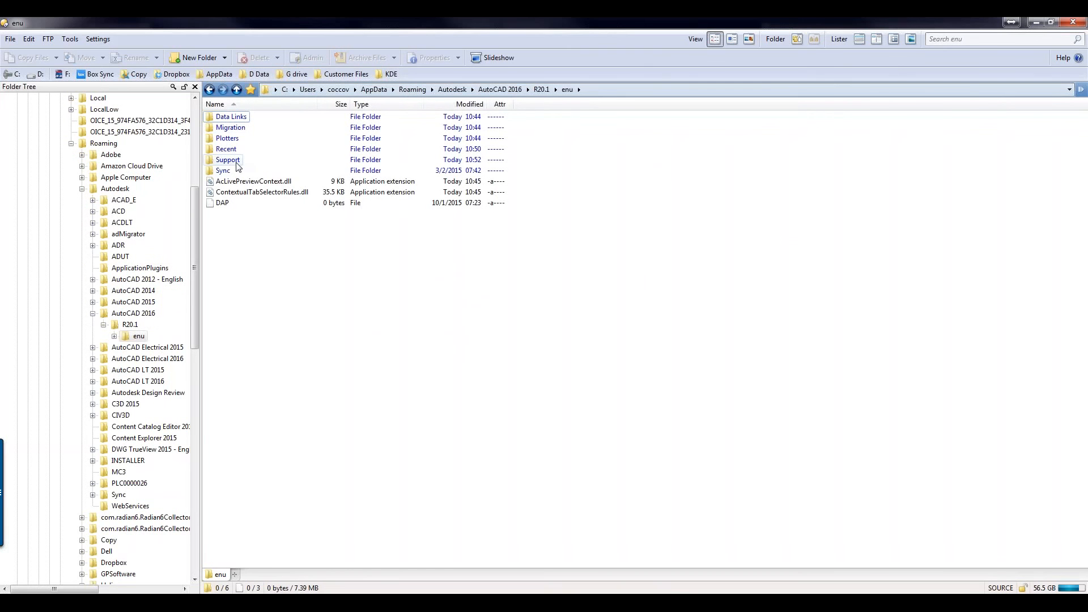
mouse_move(238, 166)
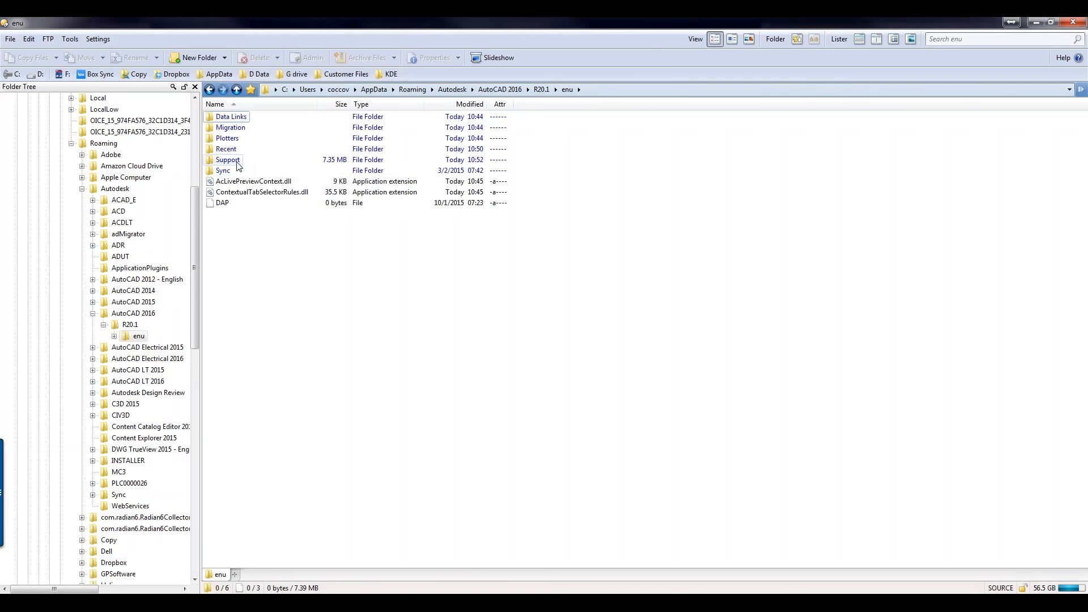
left_click(239, 165)
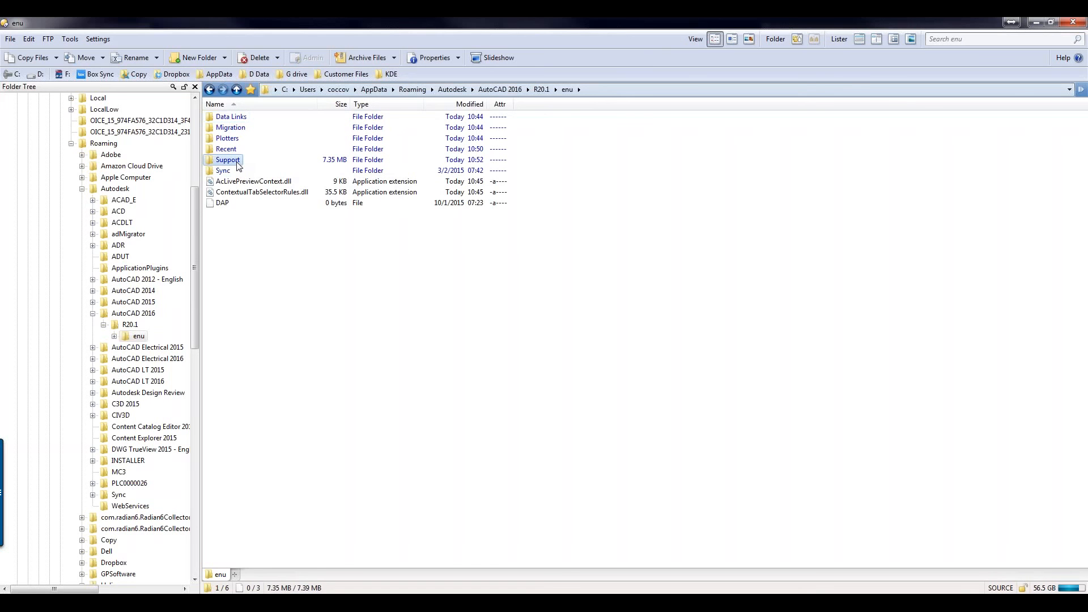
double_click(238, 161)
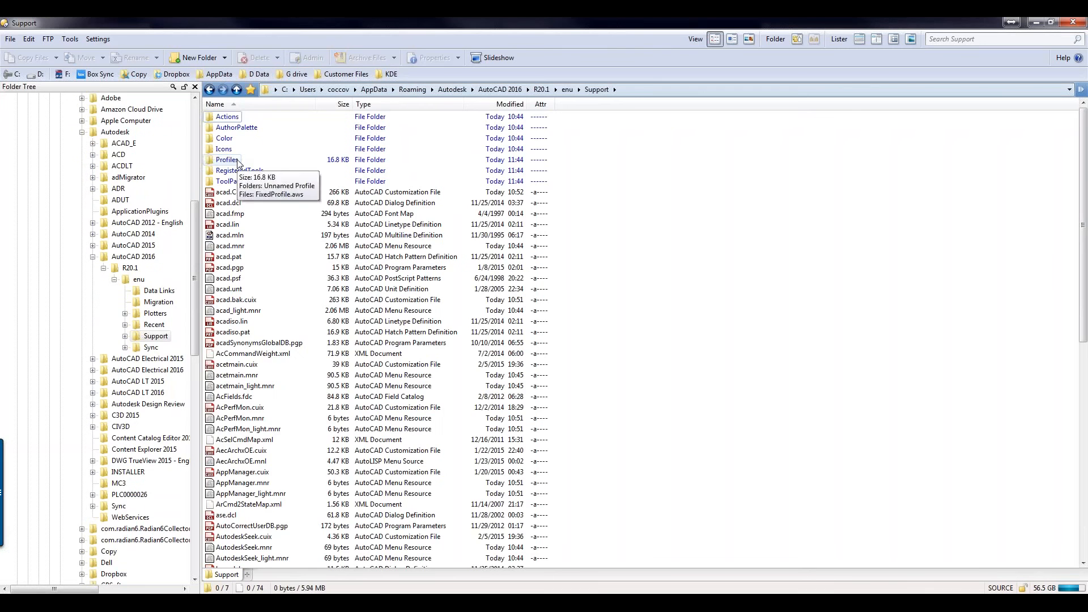
- Open the Unnamed Profile folder under Profiles to view its workspace file
double_click(227, 161)
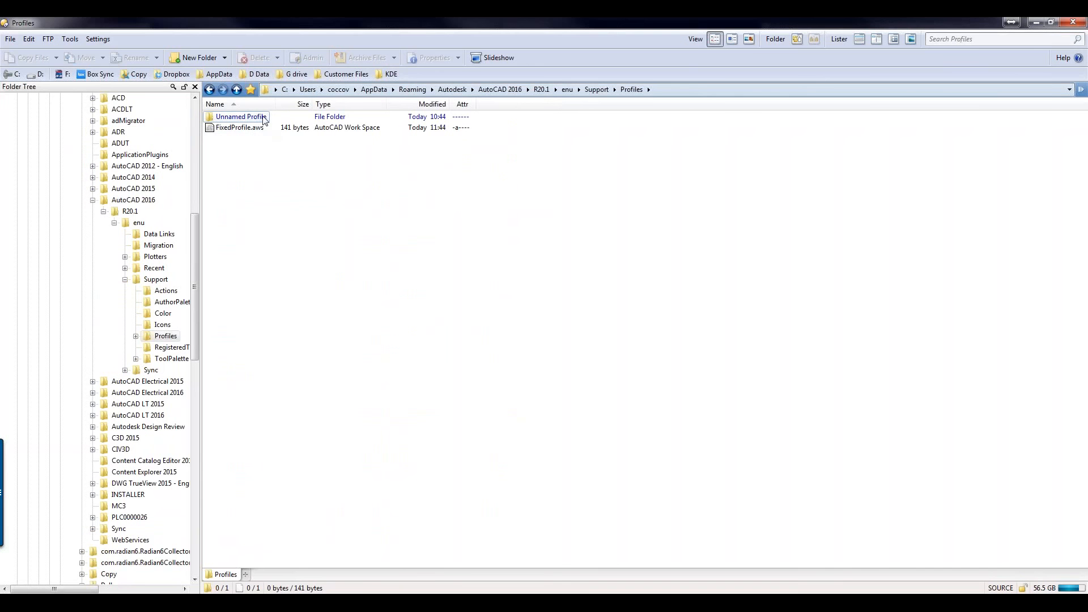
left_click(264, 118)
double_click(264, 118)
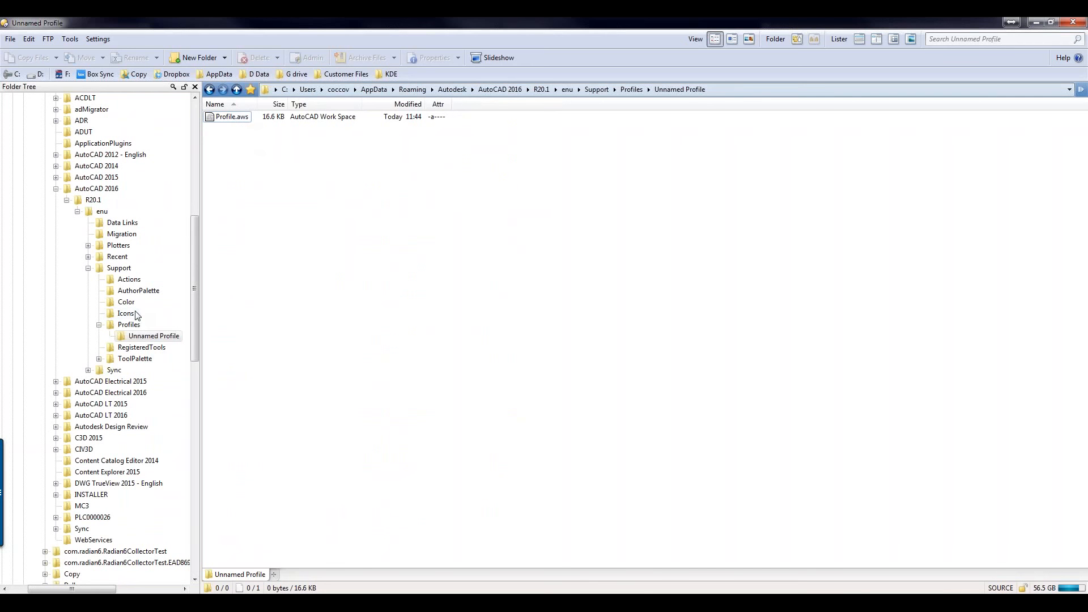
- Expand ToolPalette and Palettes in the folder tree, and view the contents of the Images and Palettes folders
left_click(99, 359)
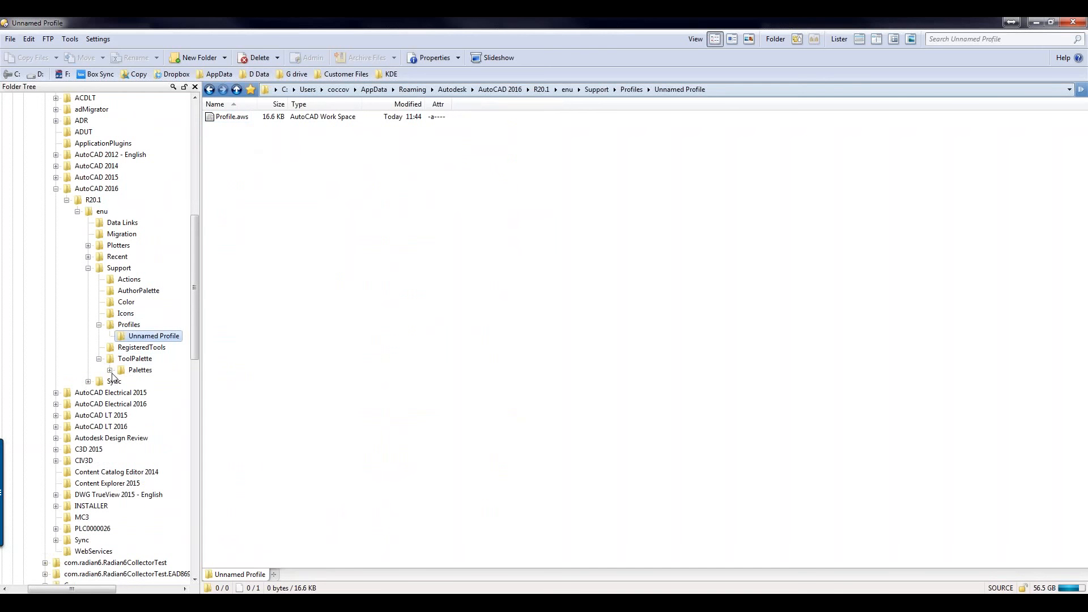
left_click(110, 370)
left_click(152, 383)
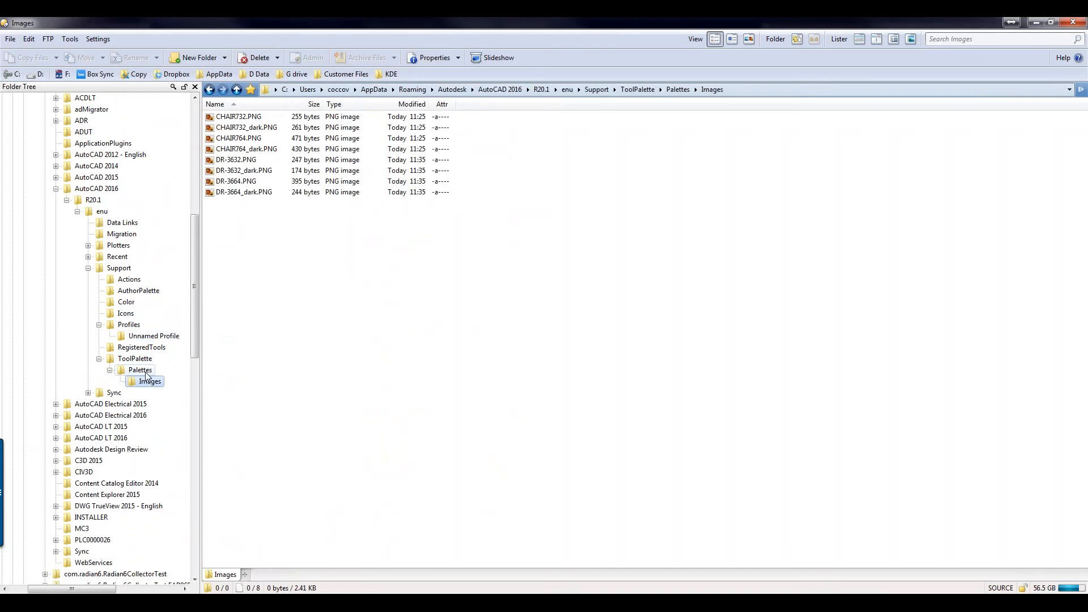
left_click(142, 371)
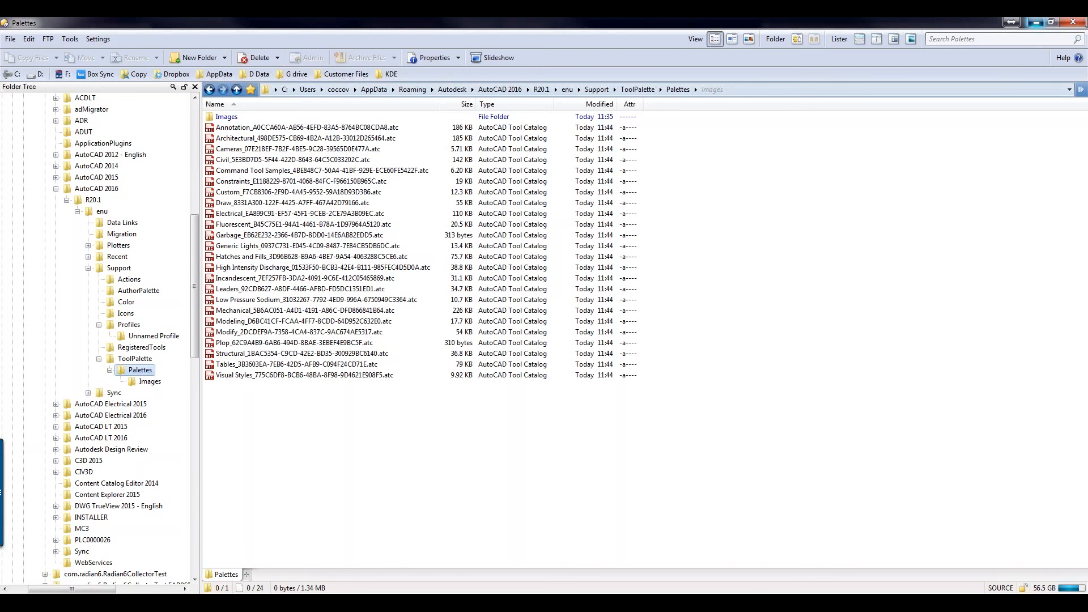
- Minimize the file manager to return to AutoCAD, and show the Modeling tool palette
left_click(1036, 22)
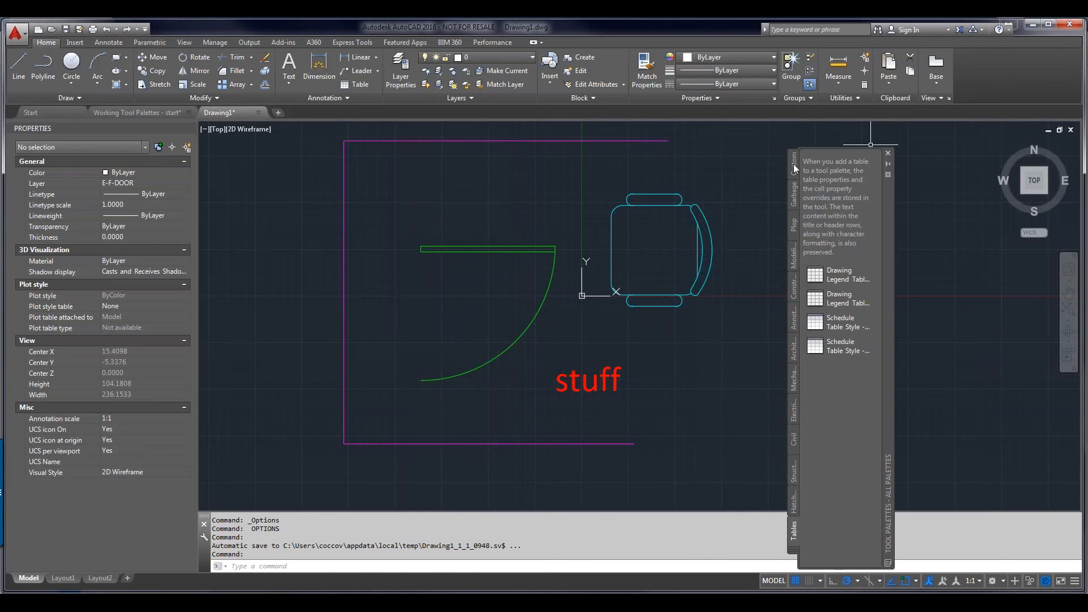
left_click(794, 262)
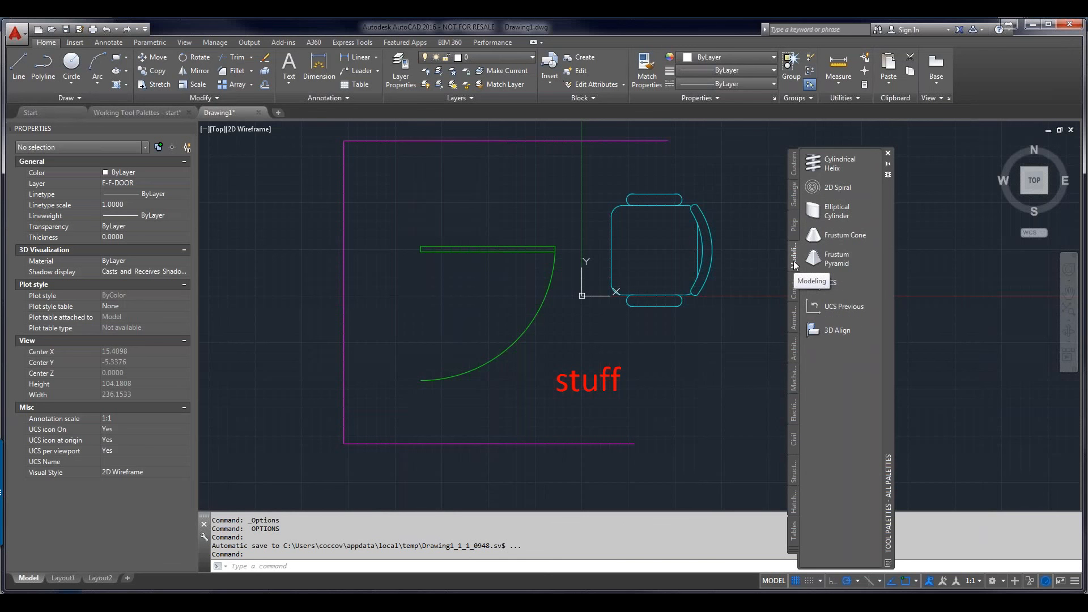